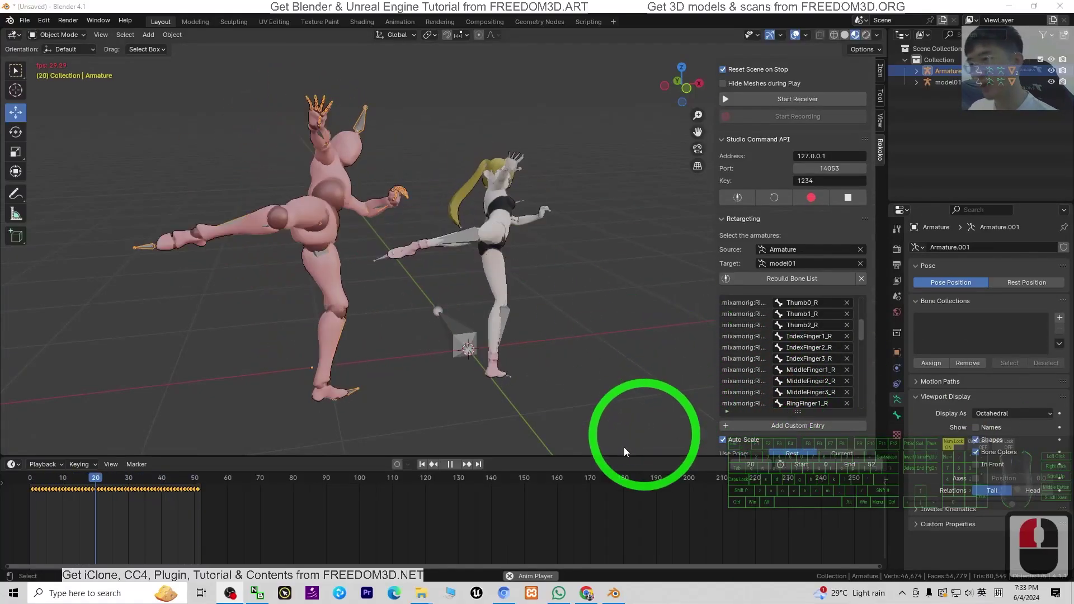
Play the retargeted kick on the anime girl in Blender, then bring up Mixamo's library
click(586, 593)
click(184, 218)
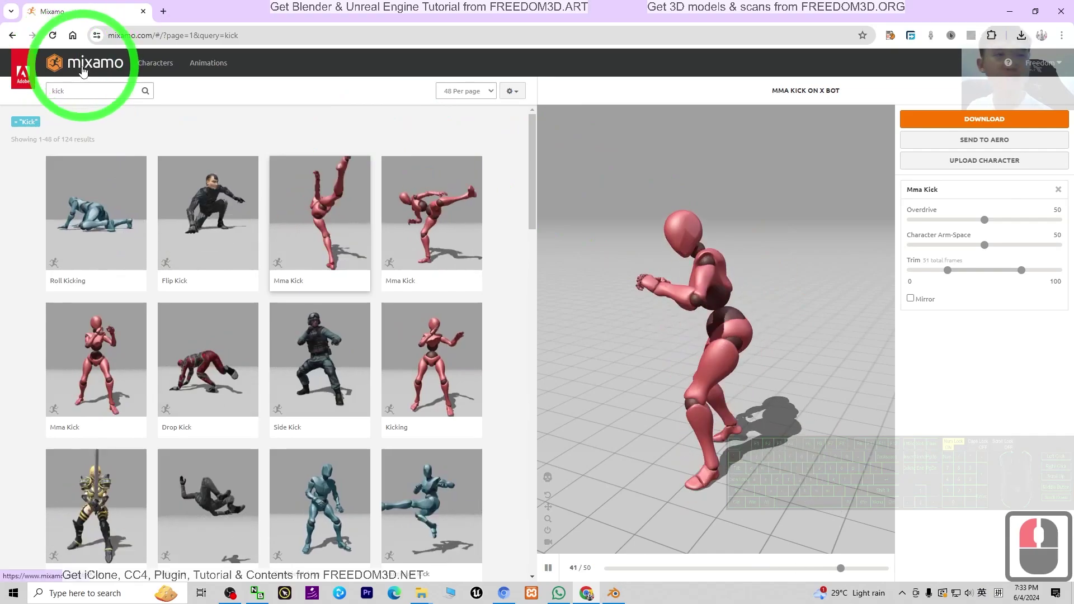
click(614, 593)
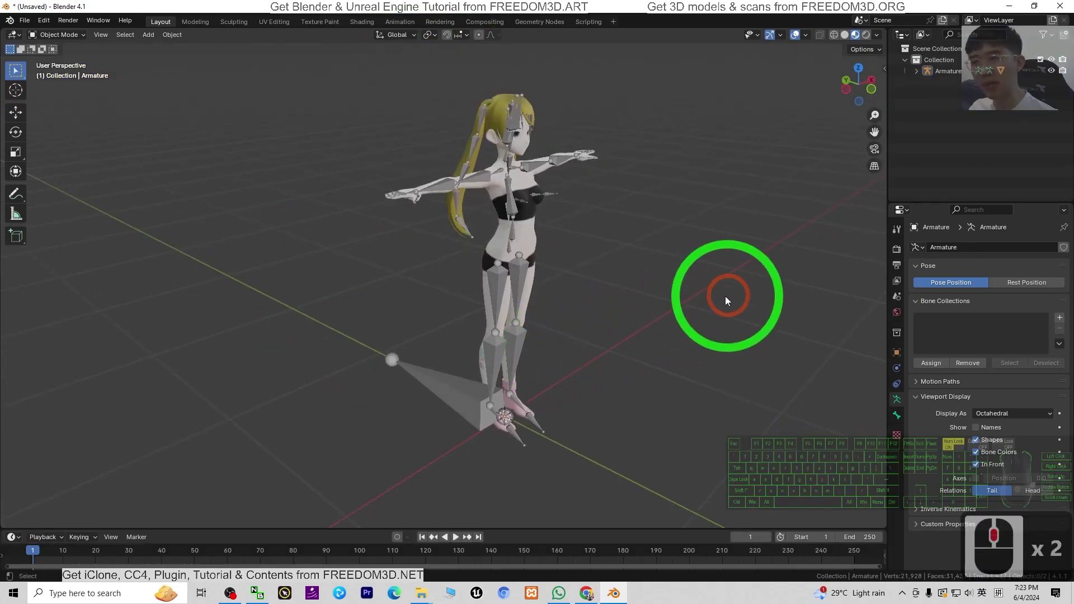
click(522, 338)
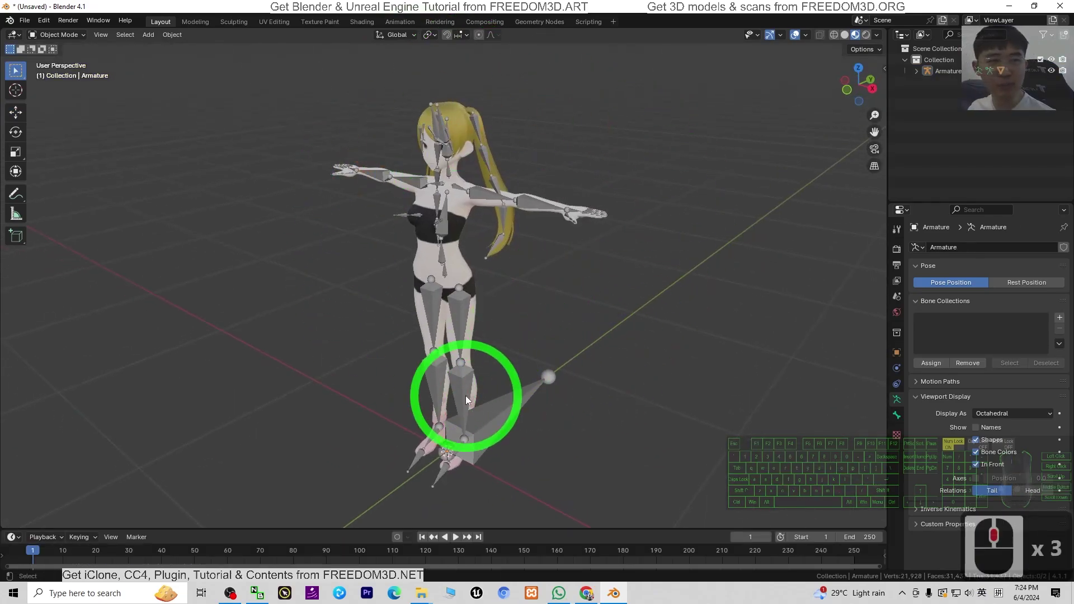
middle_drag(466, 395, 594, 580)
click(593, 597)
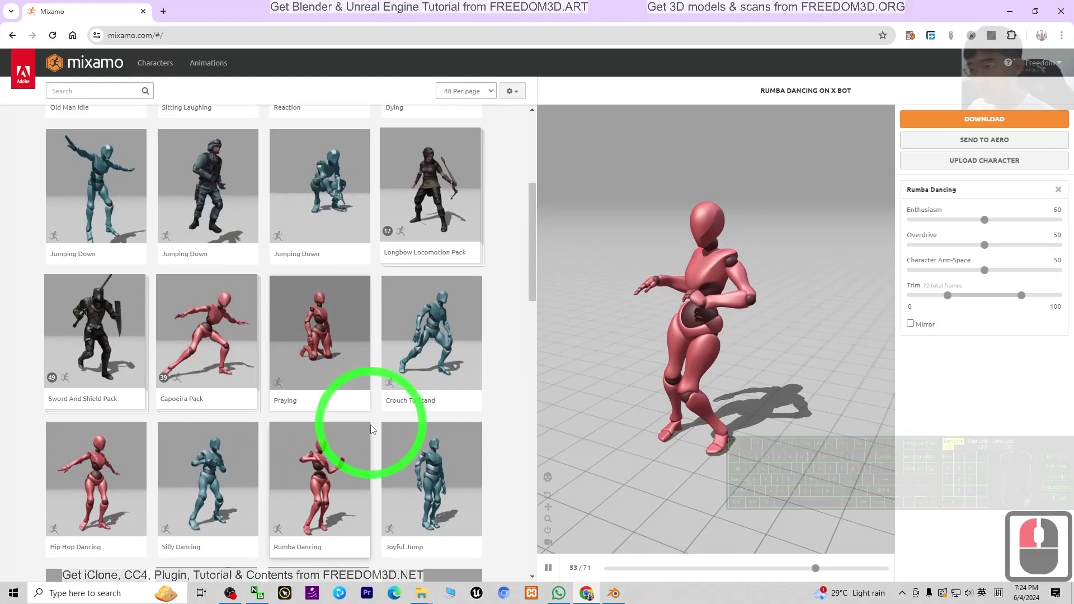
Scroll through Mixamo's animation thumbnails, briefly checking Blender in between
scroll(324, 342, down, 5)
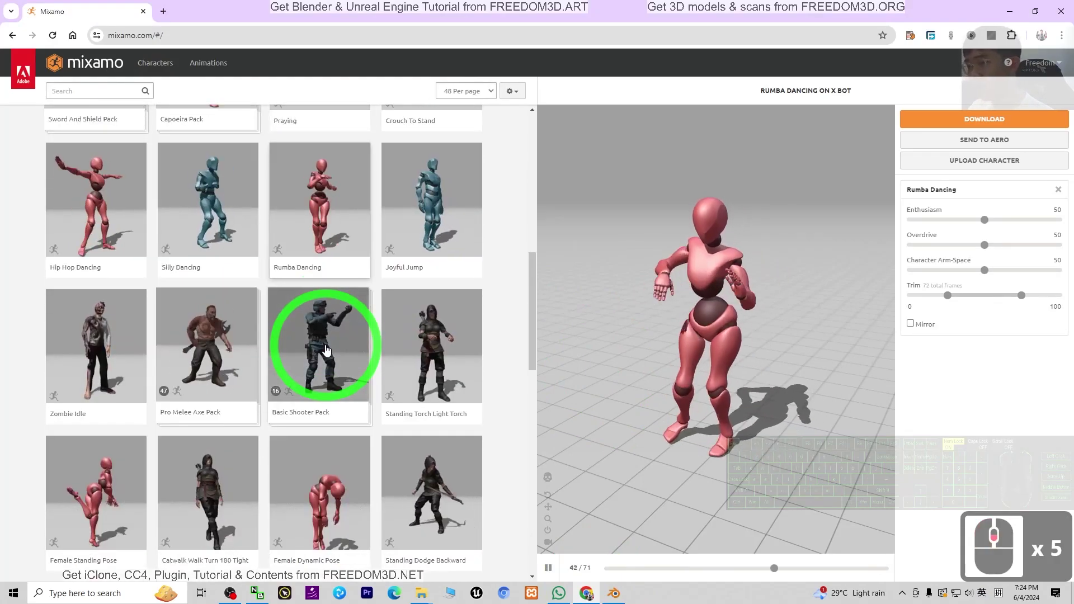
scroll(392, 352, down, 3)
scroll(434, 369, down, 4)
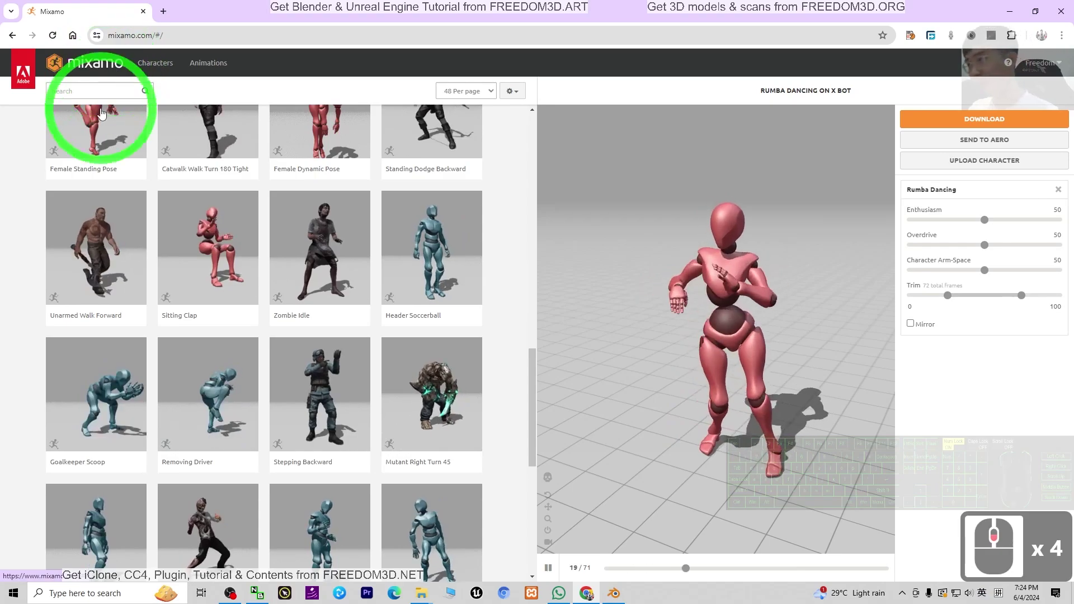
scroll(446, 330, down, 4)
click(614, 594)
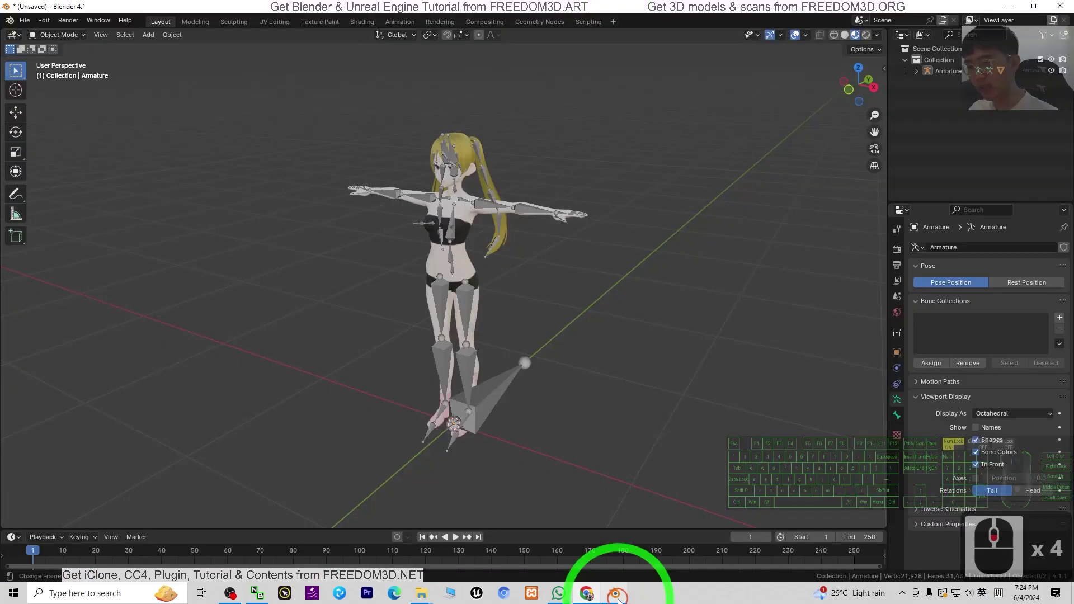
click(614, 594)
scroll(347, 283, down, 4)
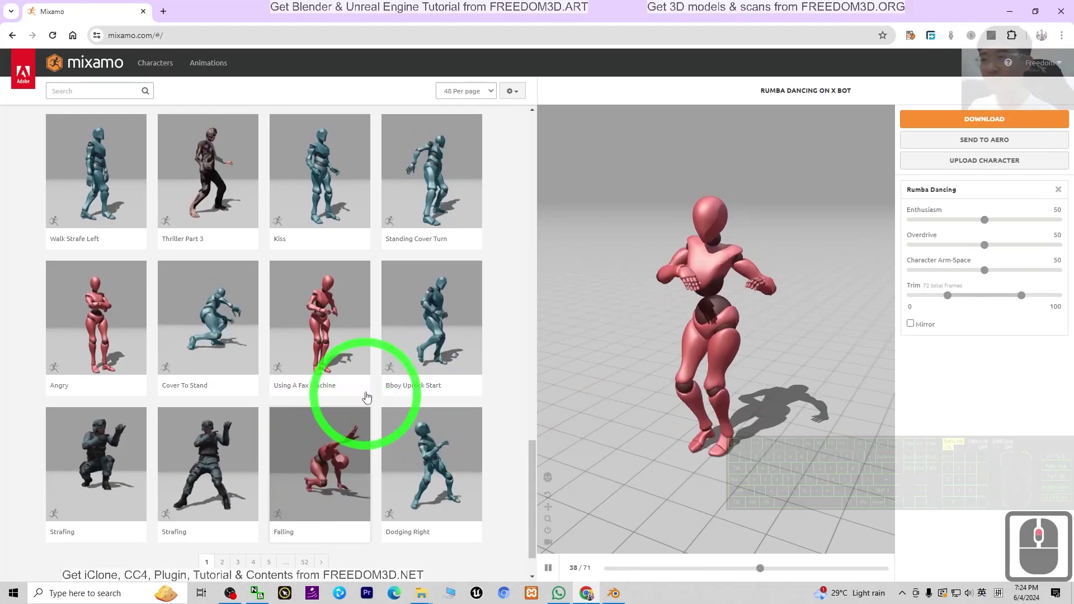
scroll(458, 394, up, 7)
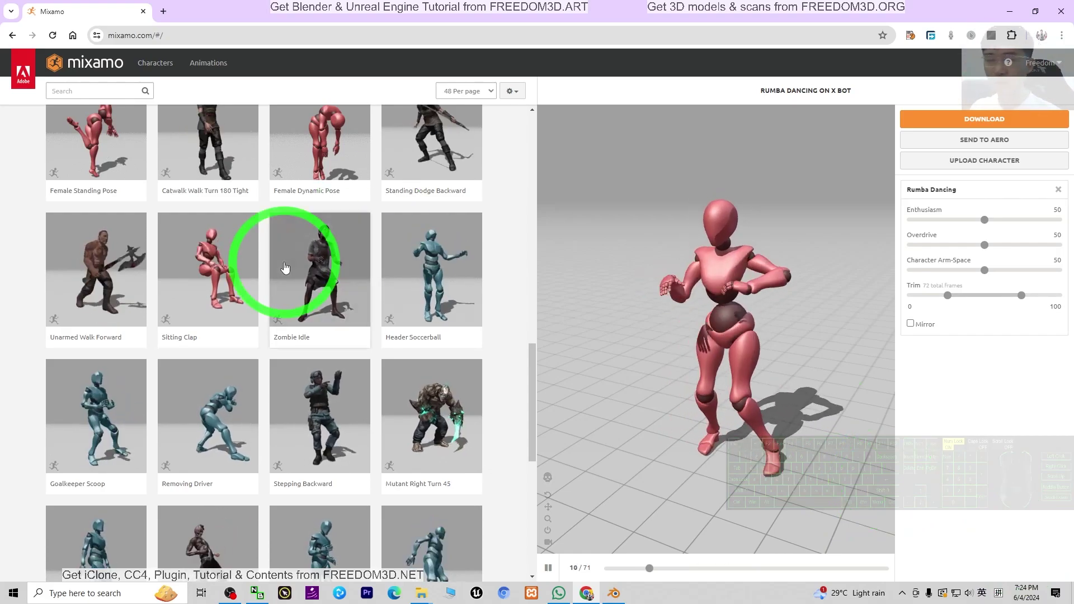
scroll(481, 336, down, 3)
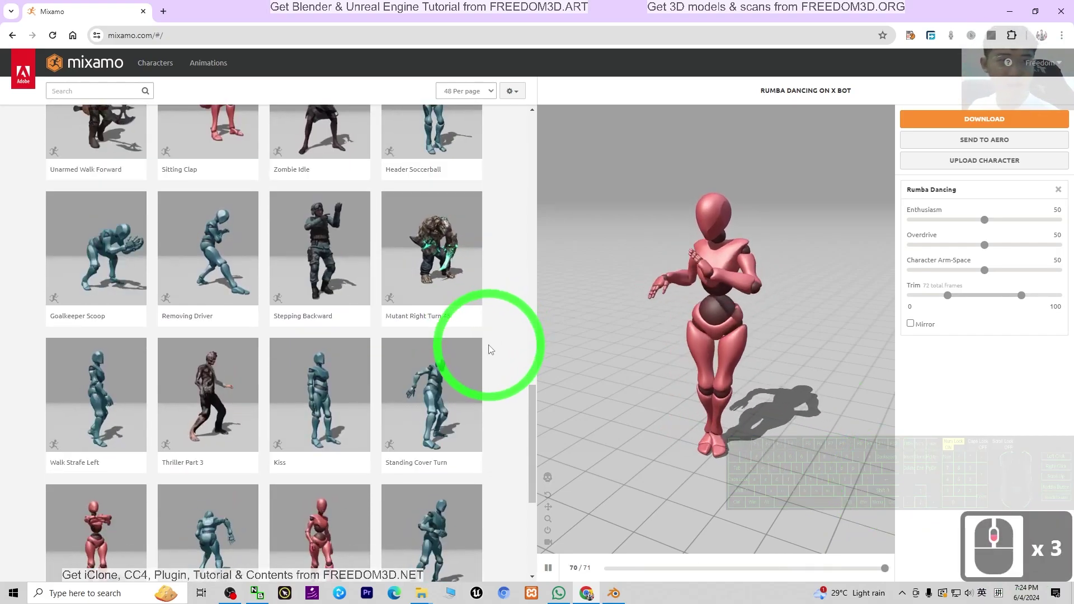
scroll(476, 330, up, 2)
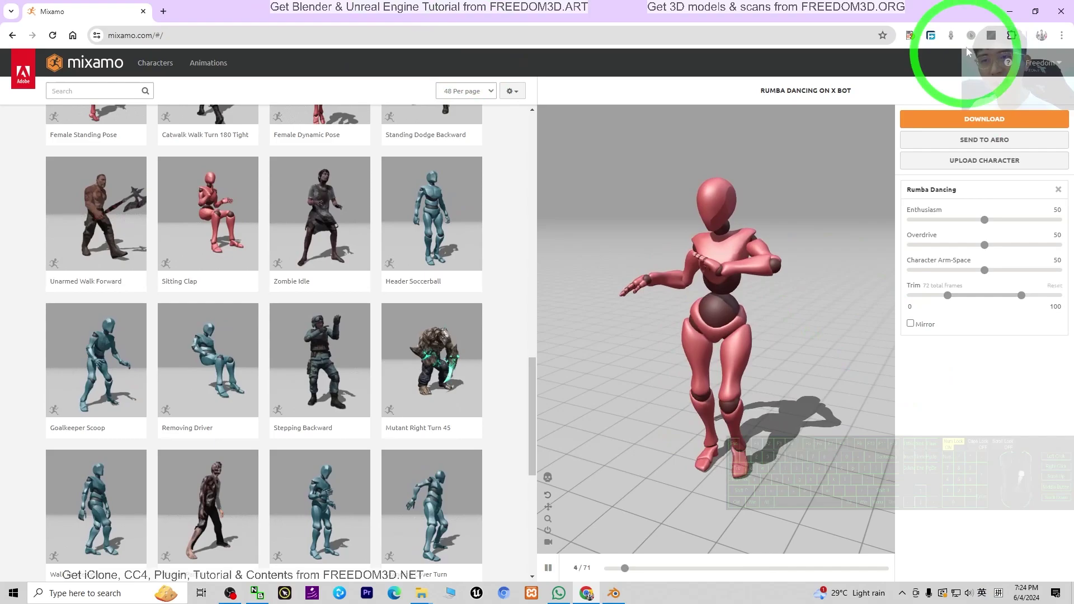
Minimize the browser, close Blender choosing Don't Save, and open Windows search
click(1012, 11)
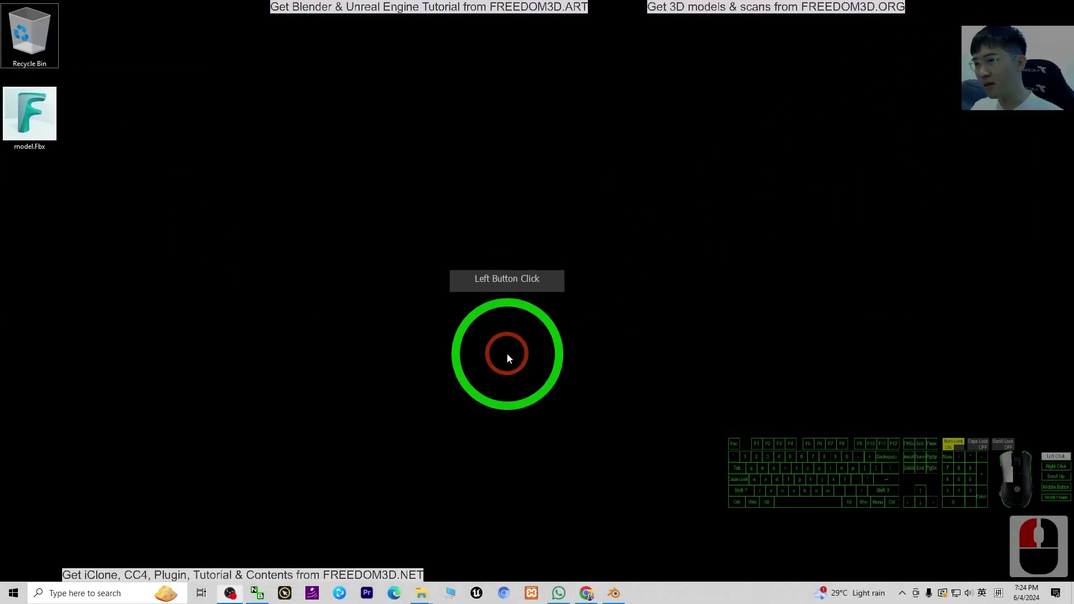
click(613, 593)
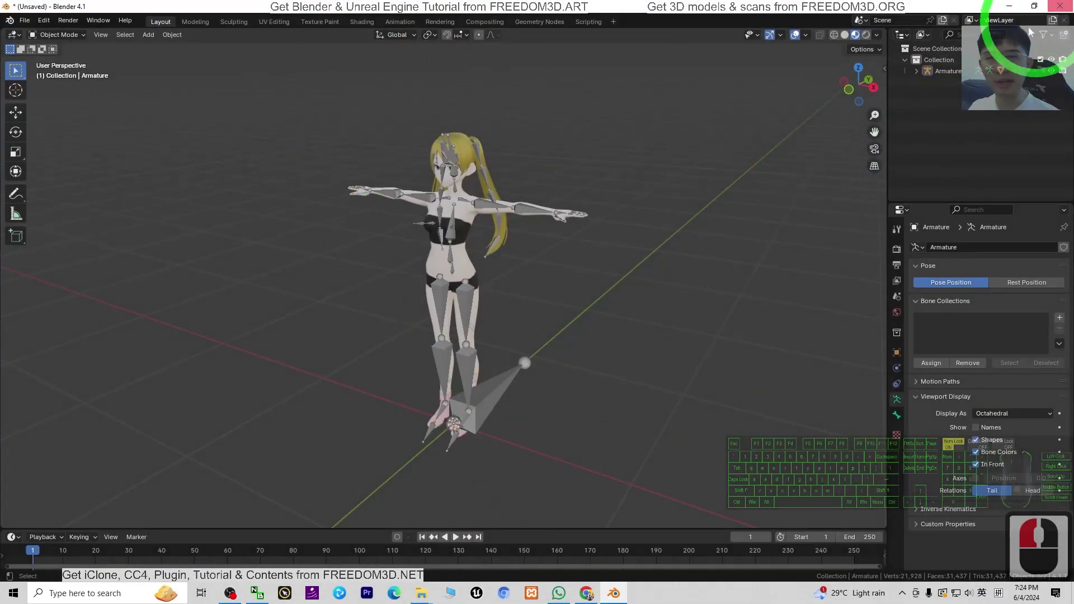
click(1048, 10)
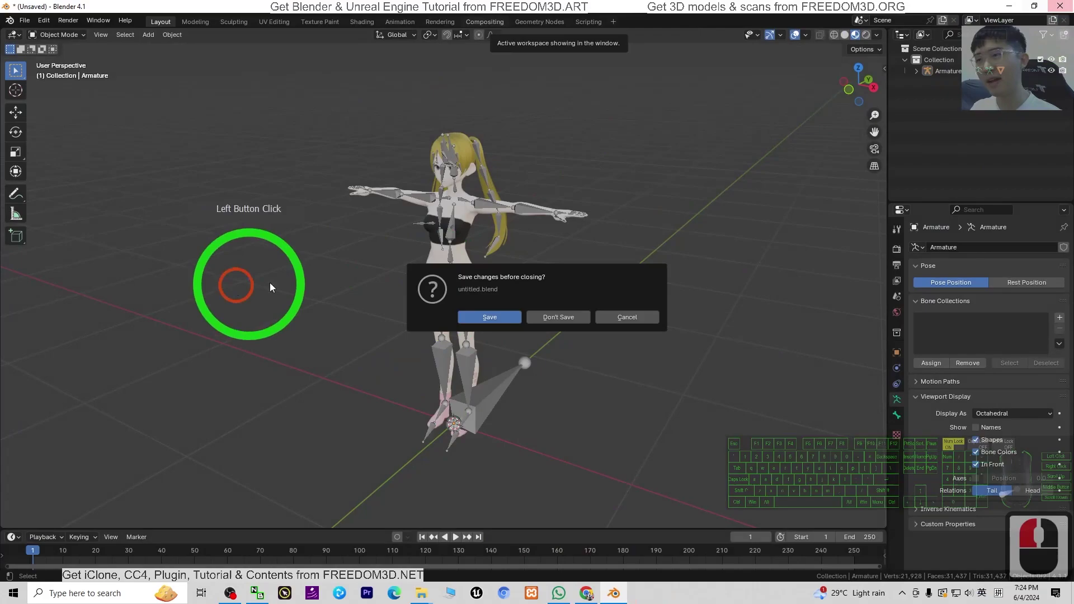
click(589, 319)
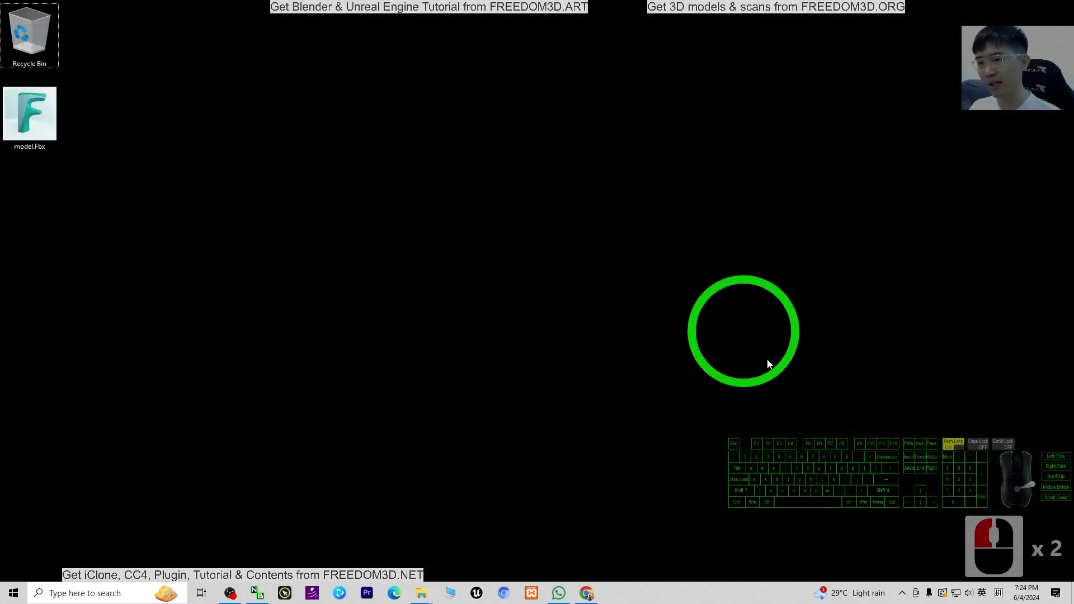
click(101, 594)
Launch Blender 4.1 and delete the default cube, camera and light
text(blender)
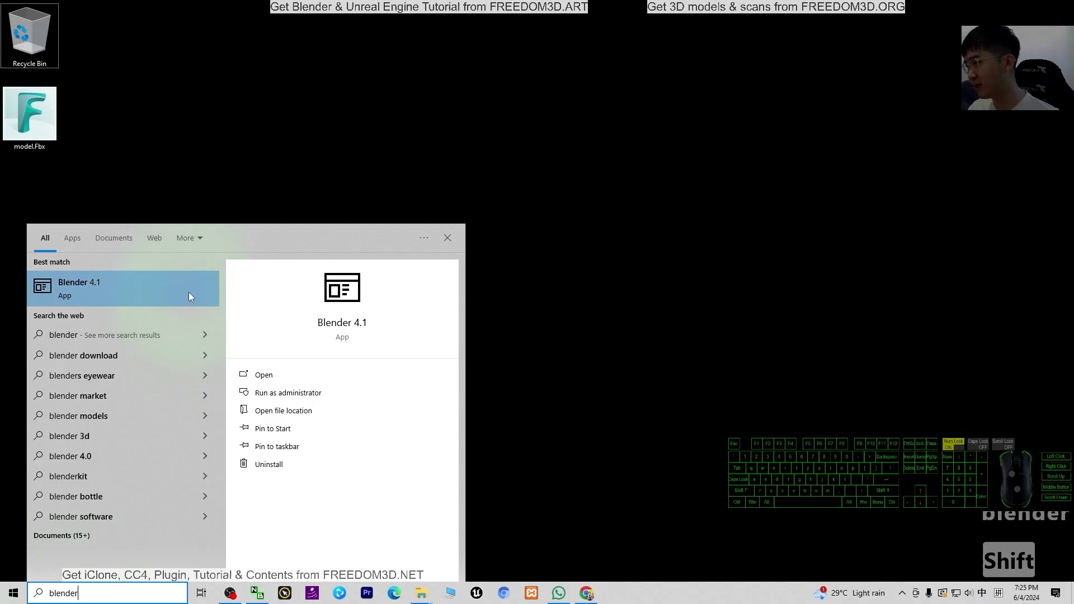
click(189, 292)
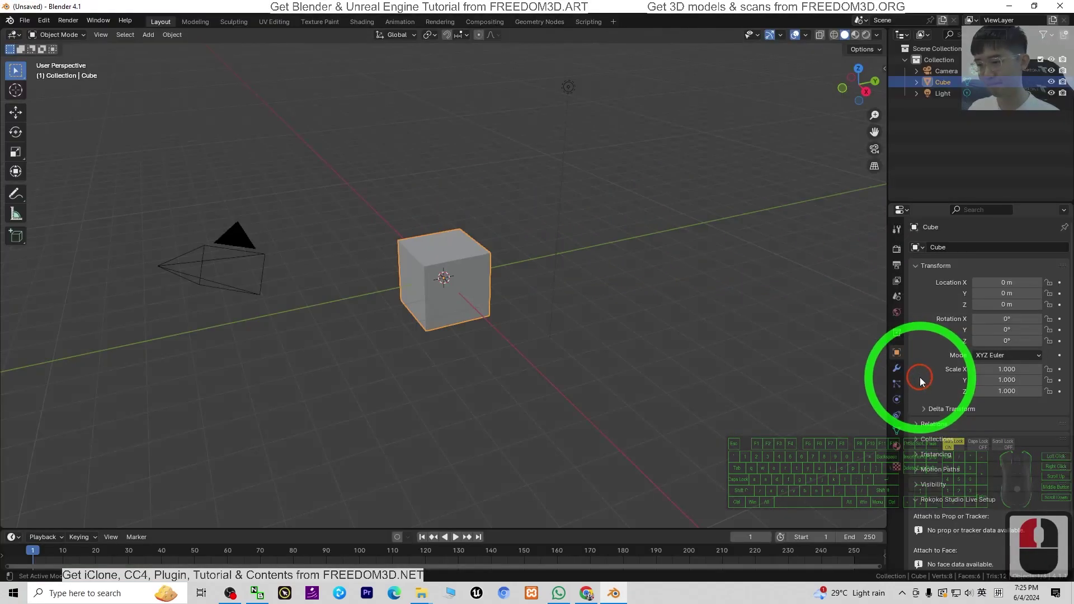
scroll(660, 378, down, 2)
scroll(647, 417, up, 3)
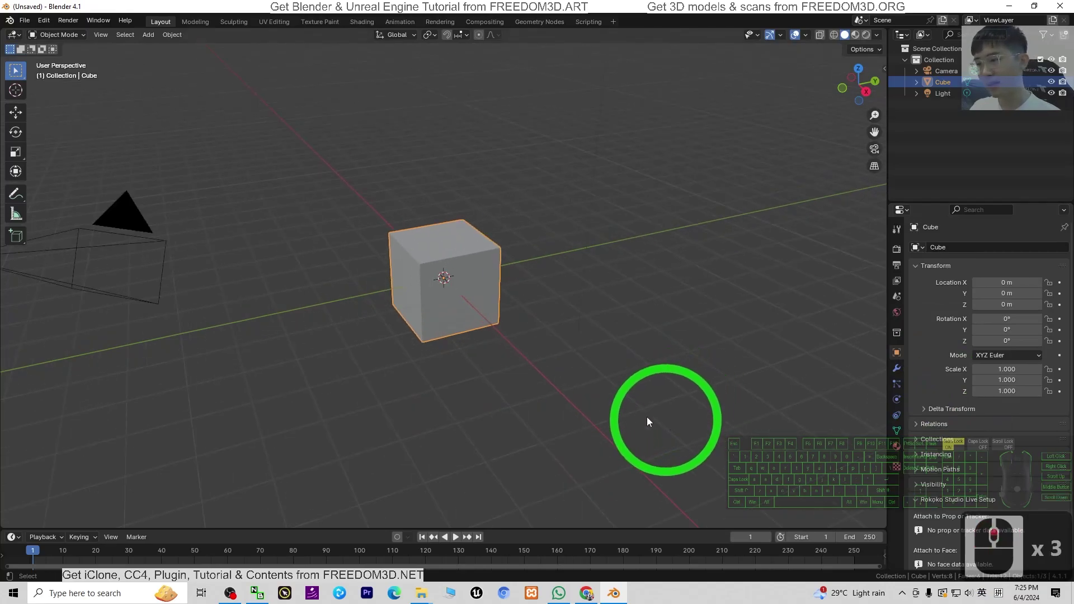
scroll(623, 384, down, 1)
shift+middle_drag(623, 385, 740, 368)
double_click(741, 368)
click(740, 368)
key(a)
key(Delete)
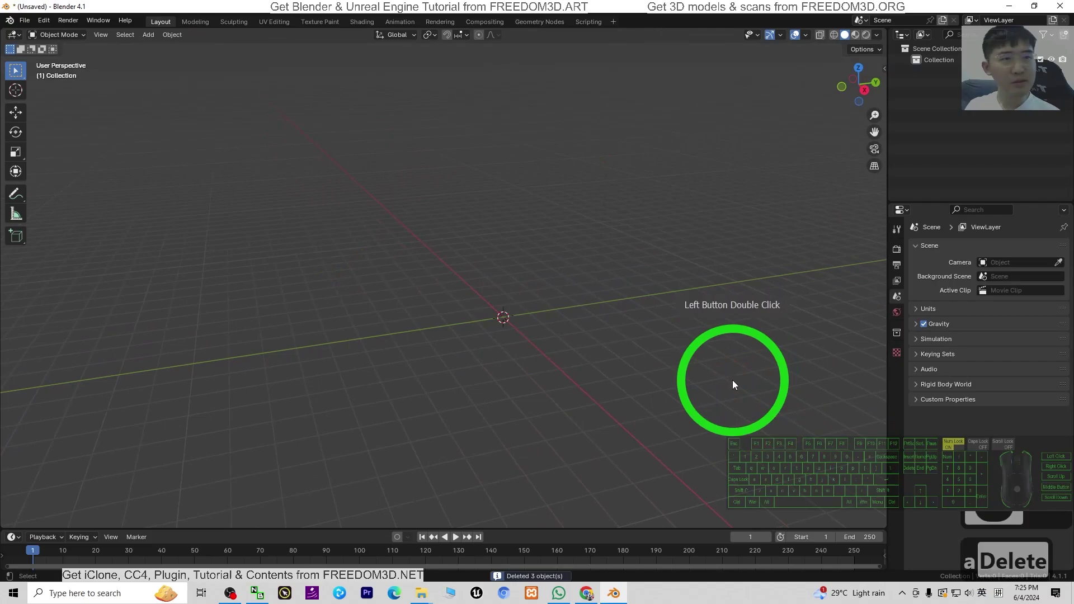
Import model.Fbx from the Desktop as an FBX file and re-maximize Blender
drag(42, 7, 254, 31)
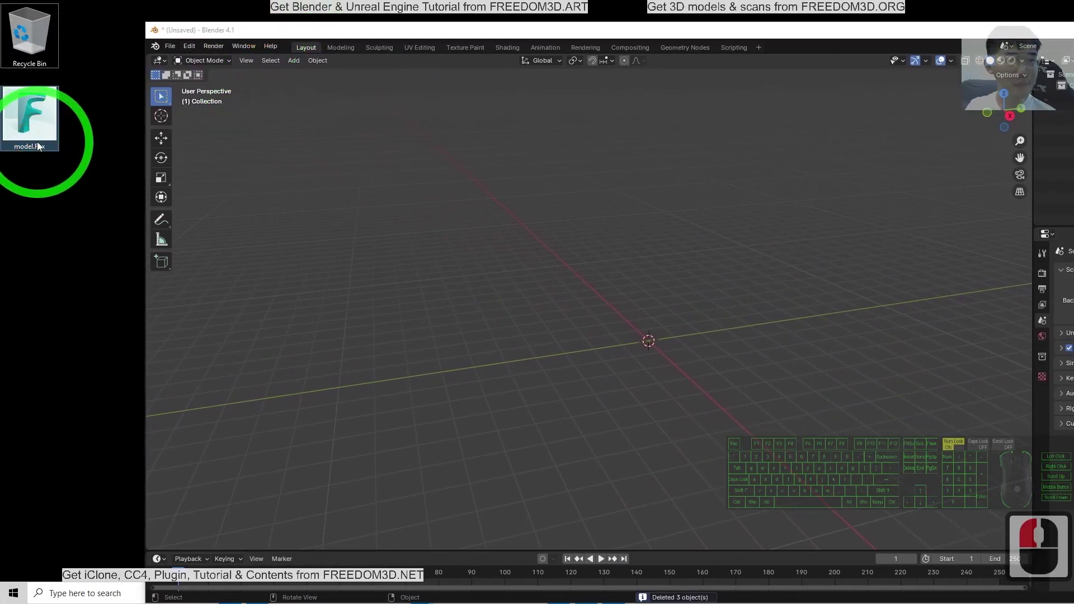
click(169, 46)
click(212, 201)
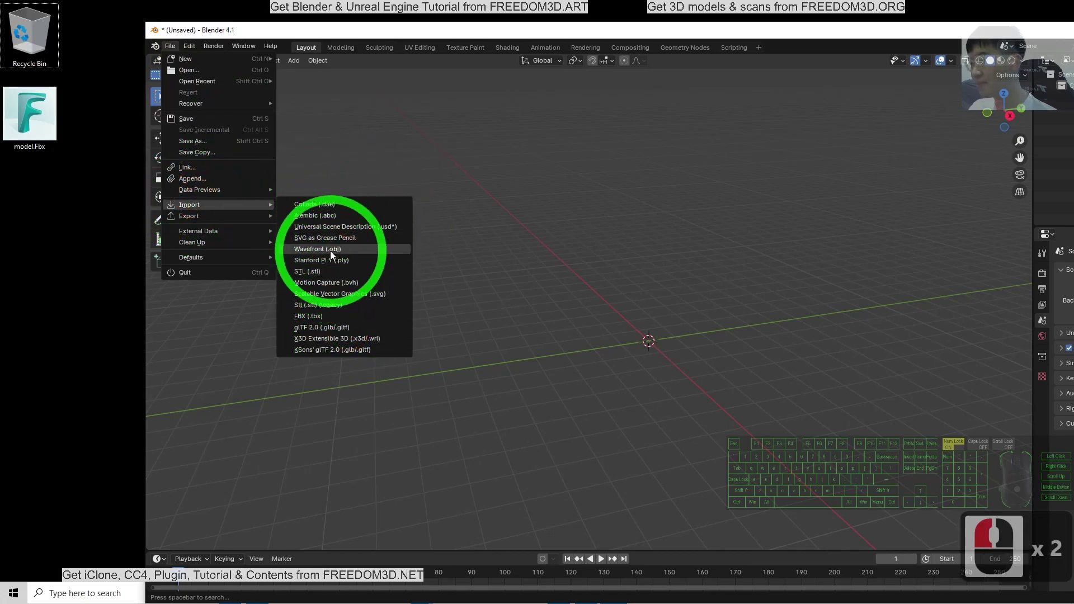
click(307, 316)
click(435, 243)
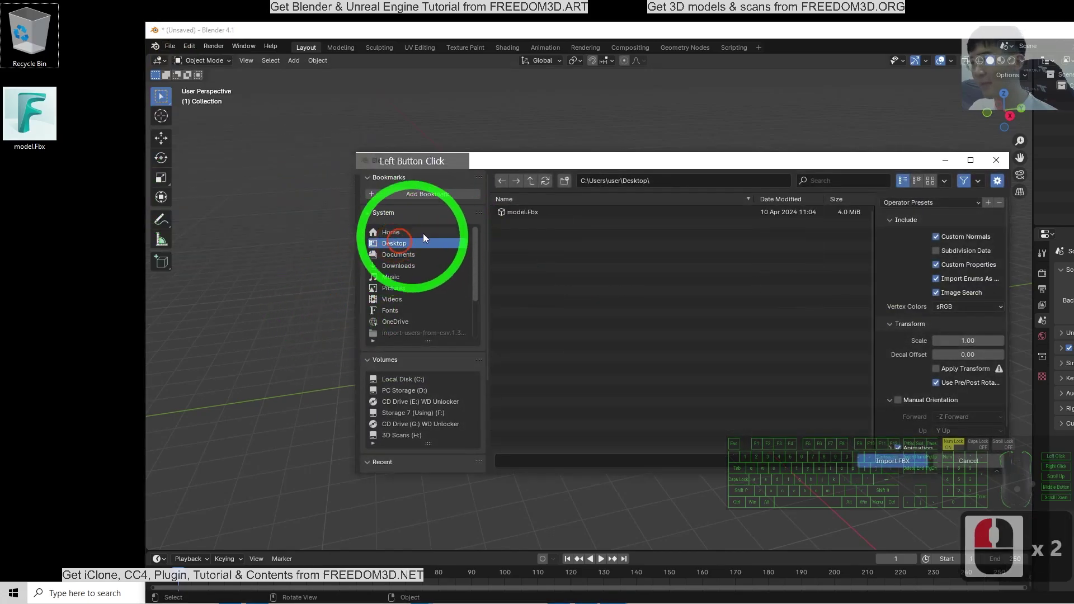
click(520, 211)
double_click(520, 212)
double_click(754, 25)
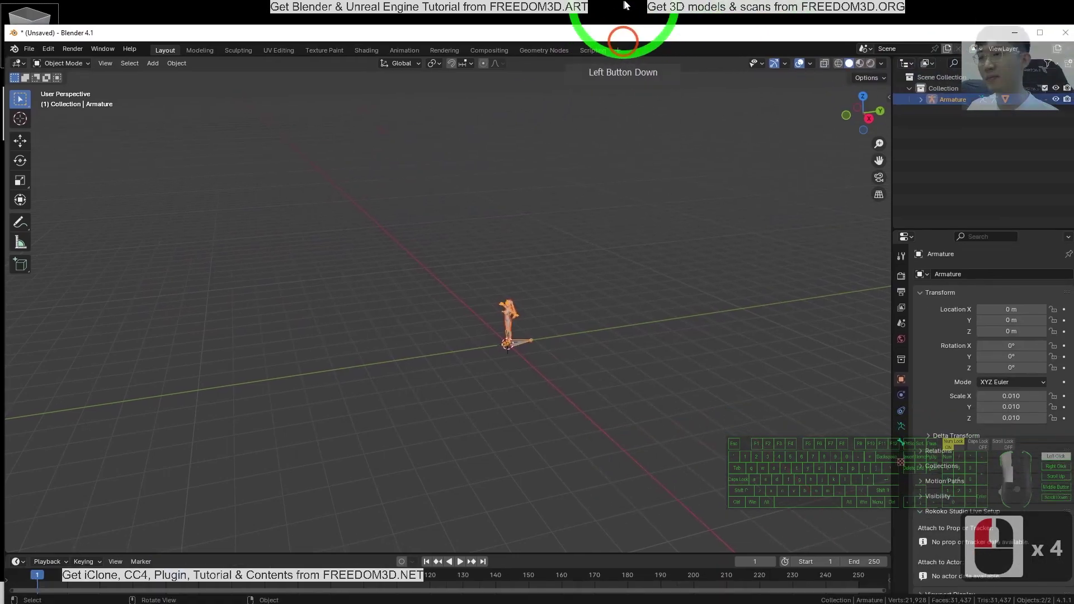
Switch the viewport to show the character with its textures
scroll(562, 229, up, 9)
middle_drag(491, 237, 526, 246)
click(896, 436)
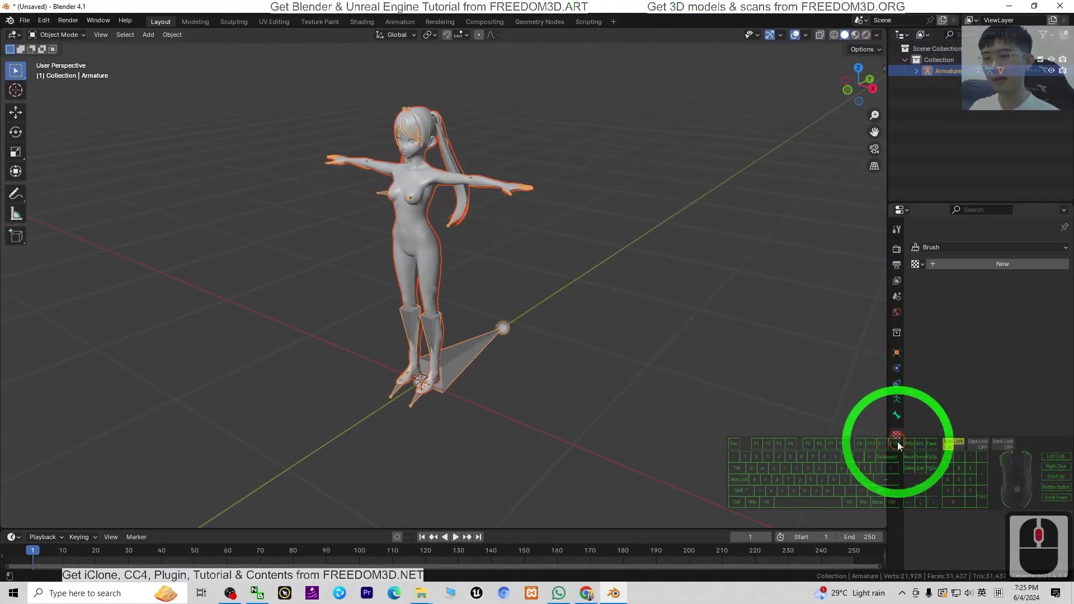
click(856, 37)
click(797, 192)
scroll(490, 205, up, 2)
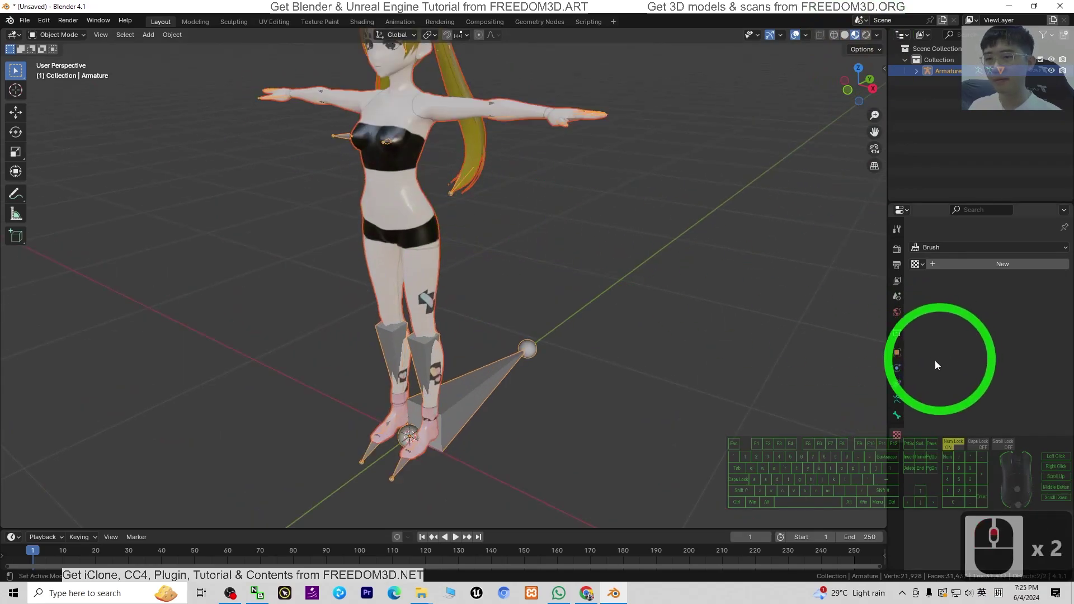
scroll(589, 352, down, 3)
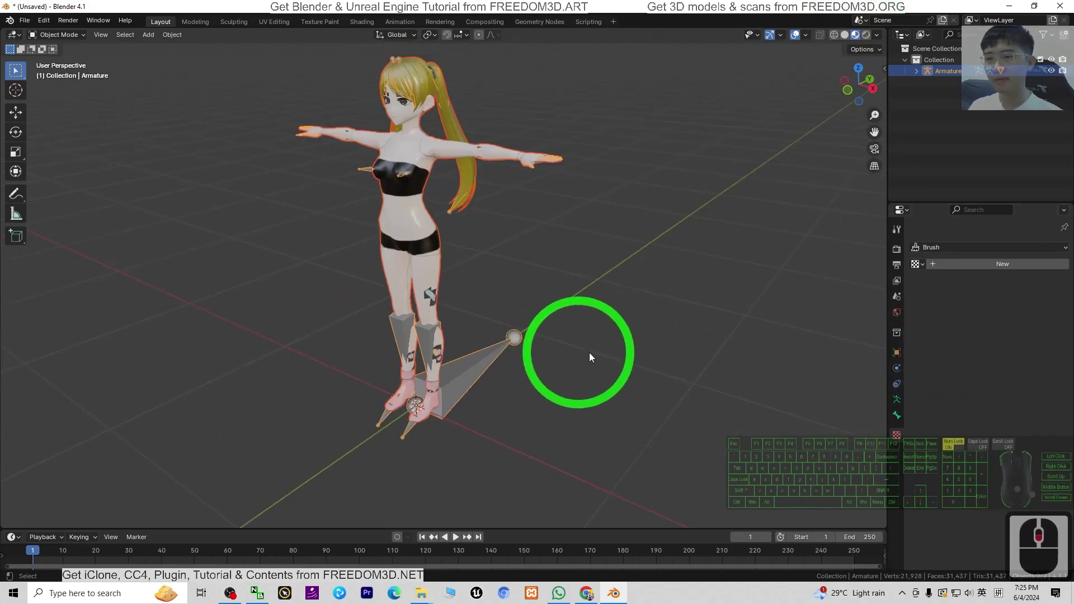
Set the Body_Merge material's blend mode to Alpha Clip, then deselect the body
click(387, 157)
click(898, 447)
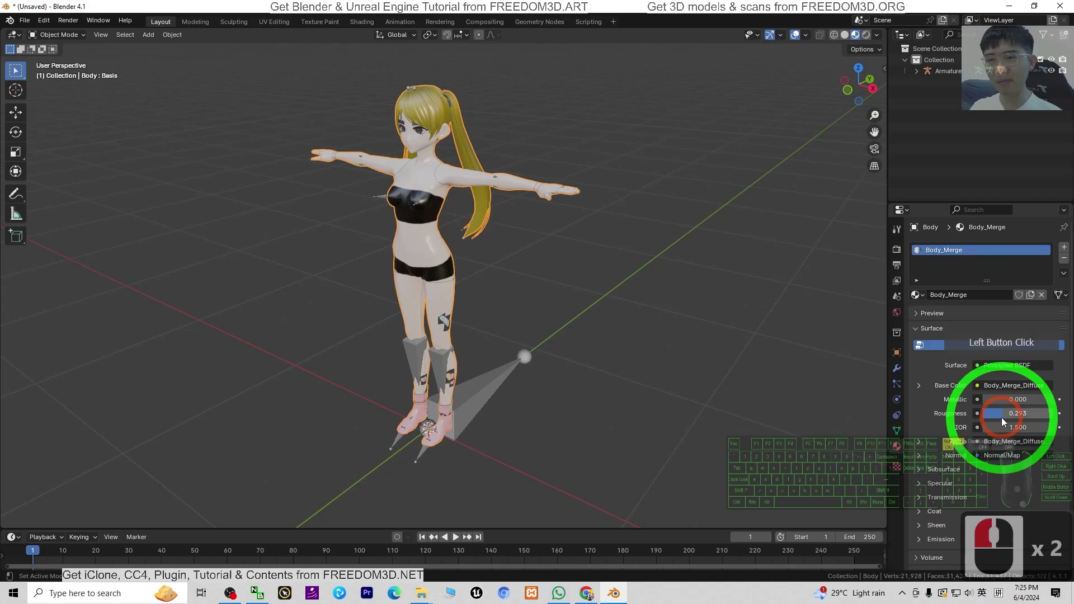
scroll(1002, 420, down, 9)
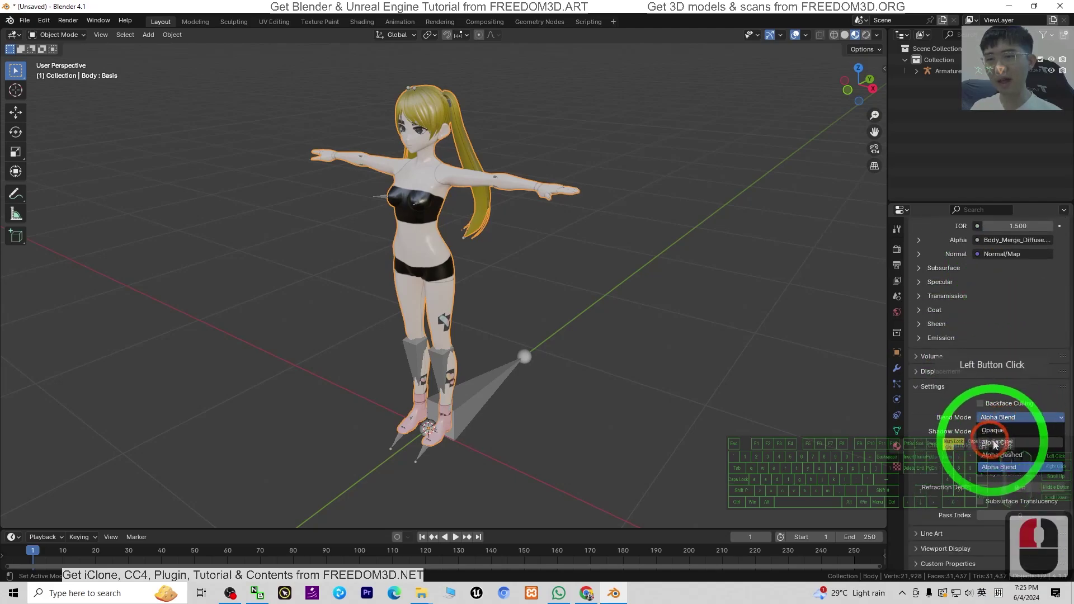
click(1001, 444)
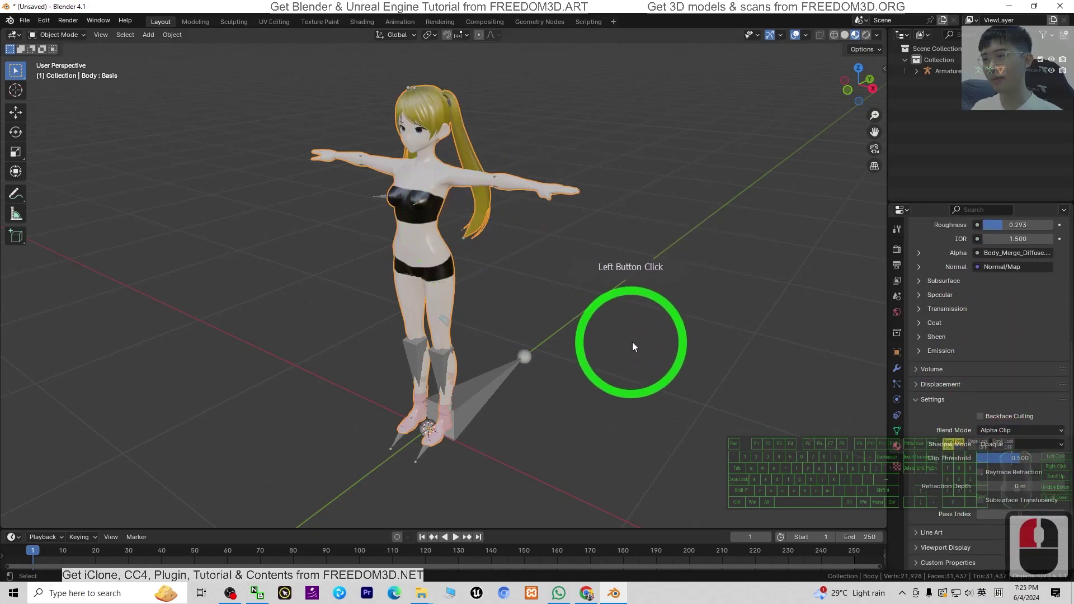
scroll(1010, 307, up, 3)
click(232, 285)
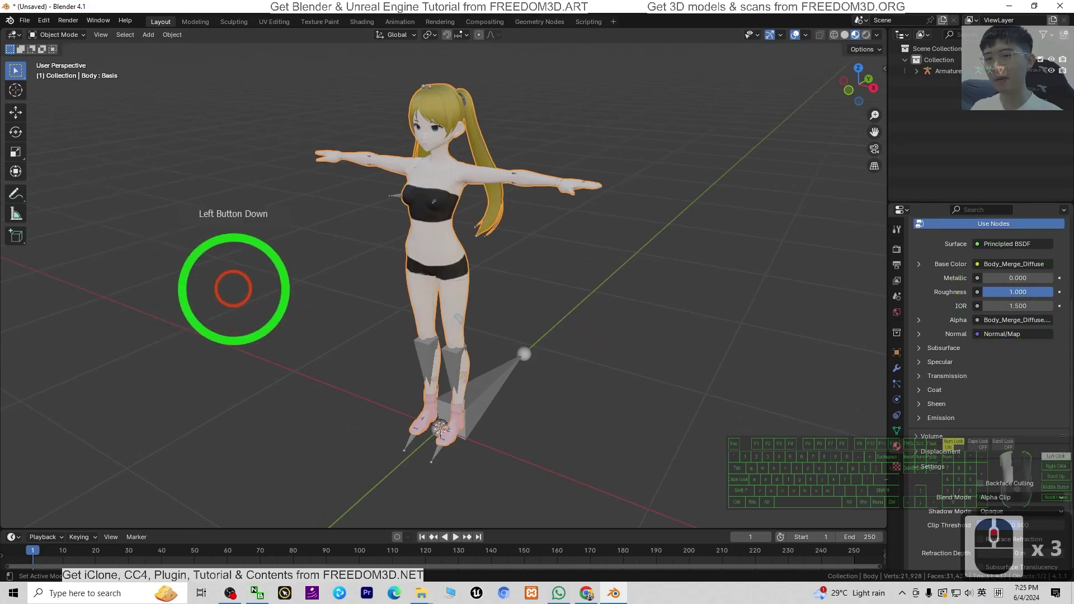
Rename the armature to model01 in the Outliner
click(491, 389)
click(977, 138)
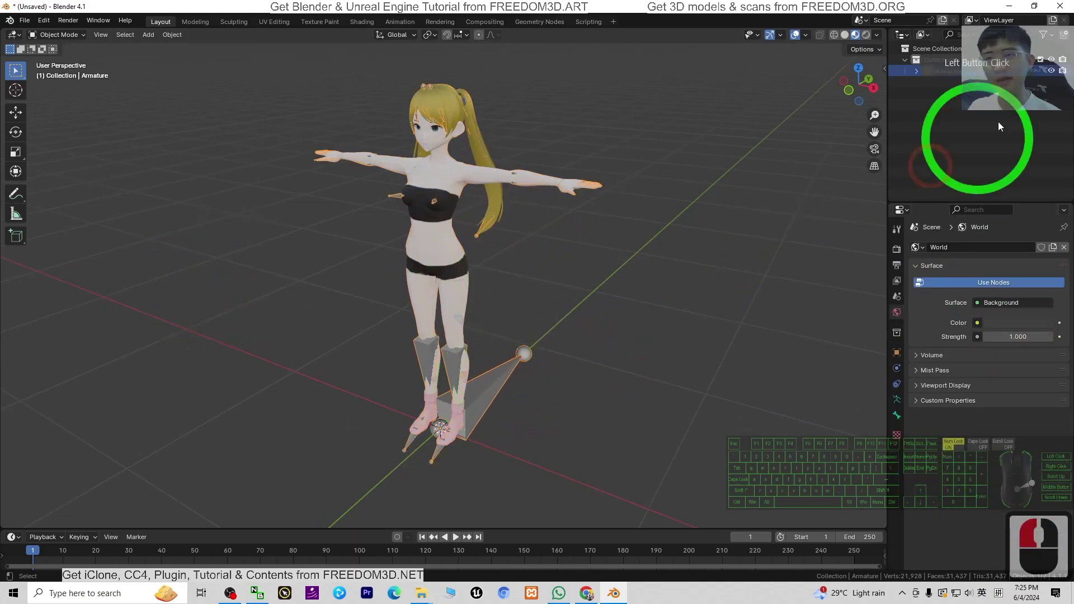
double_click(957, 71)
text(model)
key(shift)
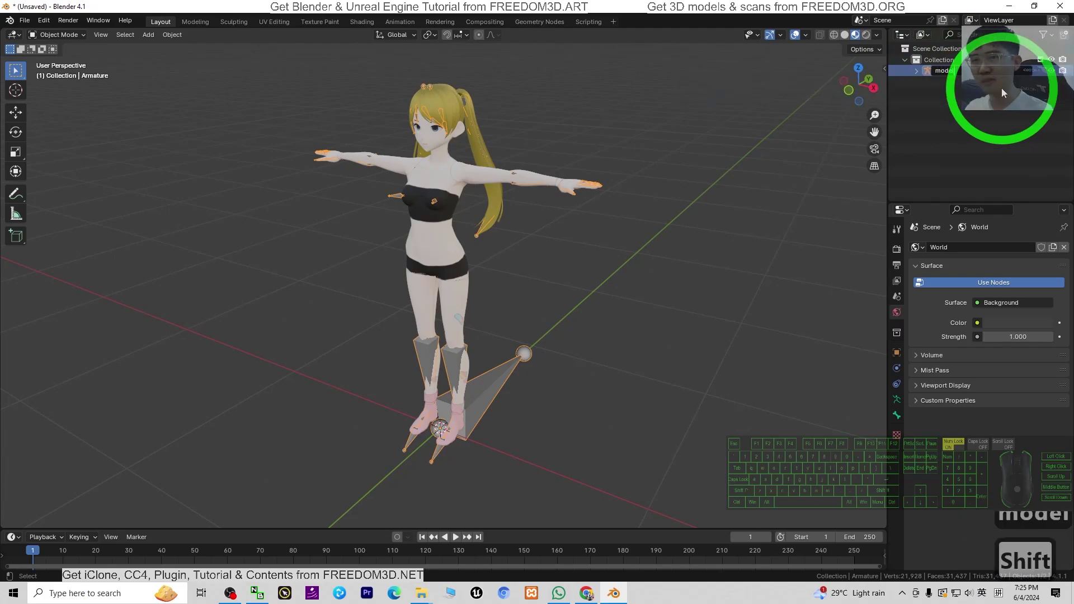
text(01)
key(Return)
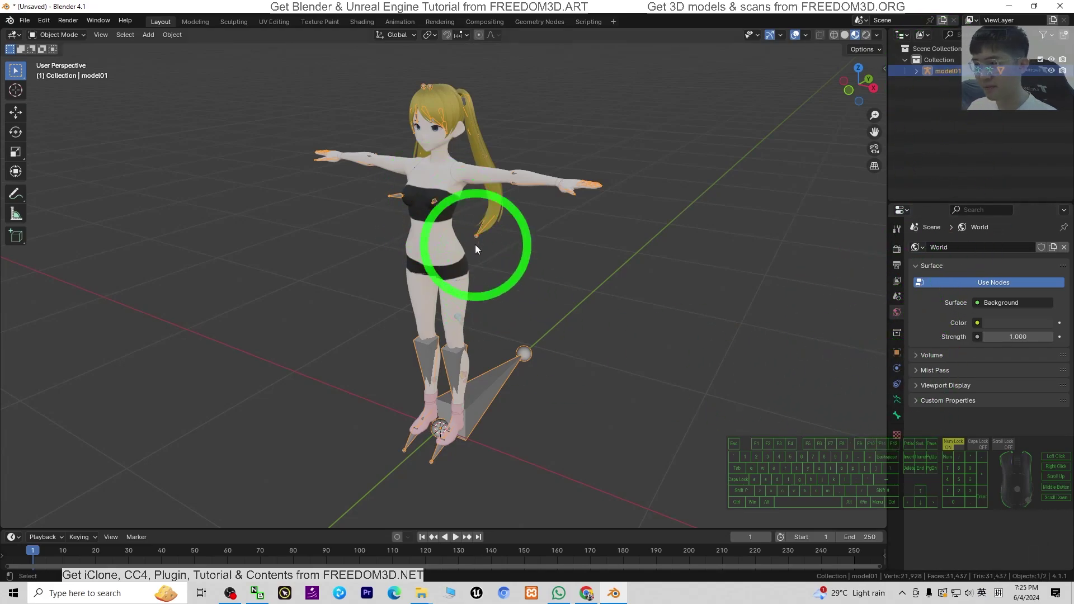
Enable In Front and Names in the armature's Viewport Display settings
middle_drag(475, 244, 945, 397)
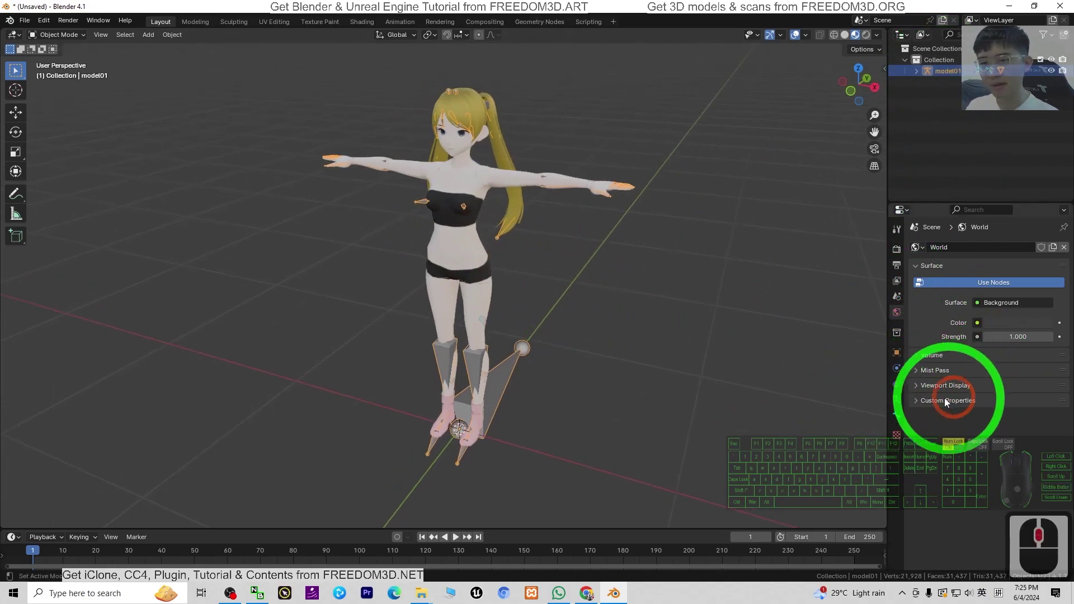
click(507, 371)
click(507, 370)
click(496, 385)
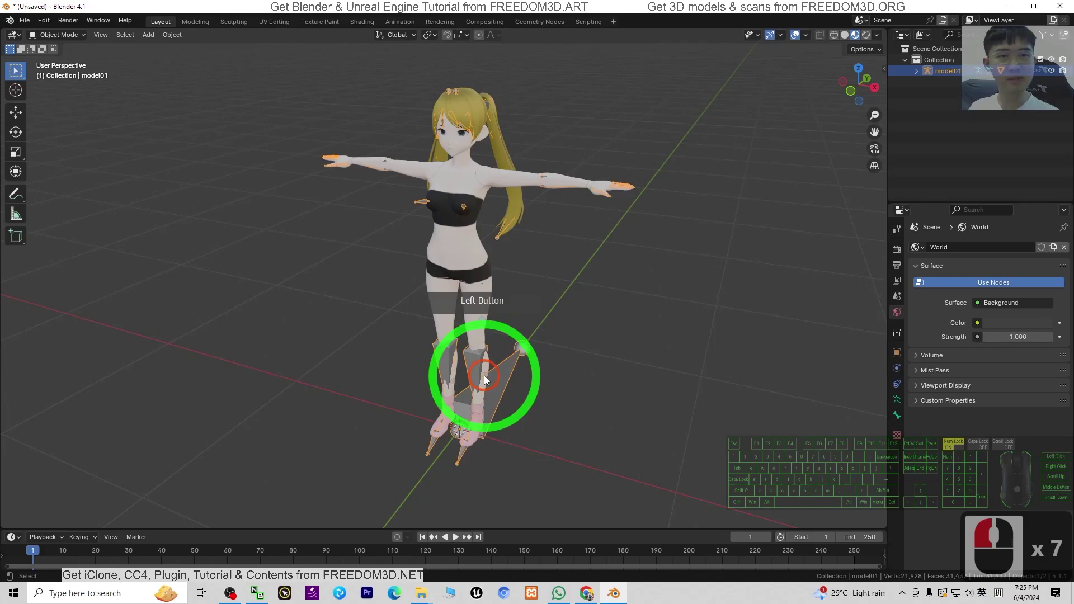
click(896, 399)
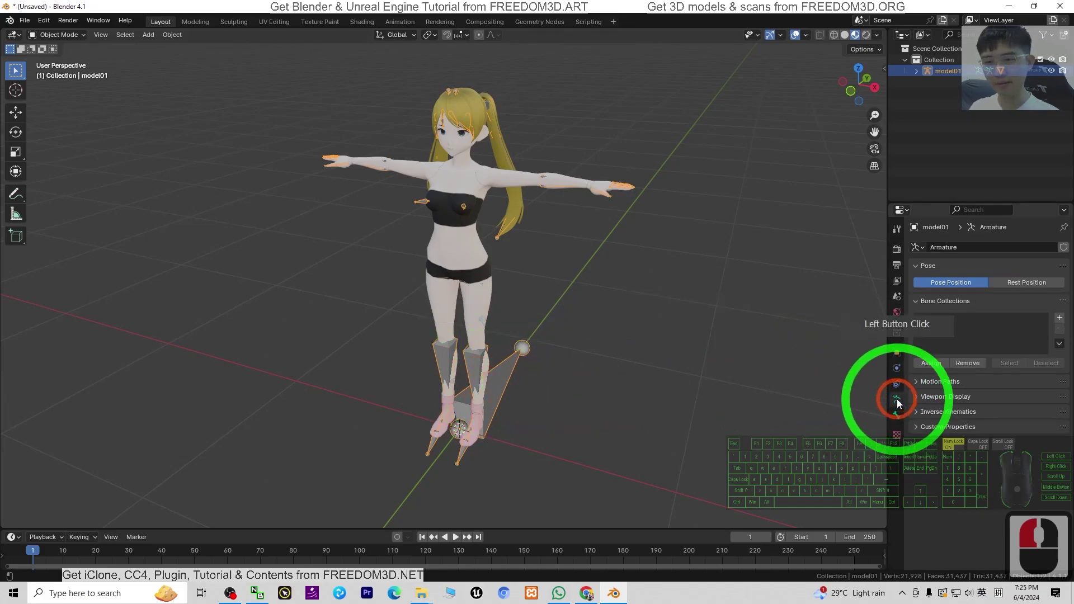
click(917, 397)
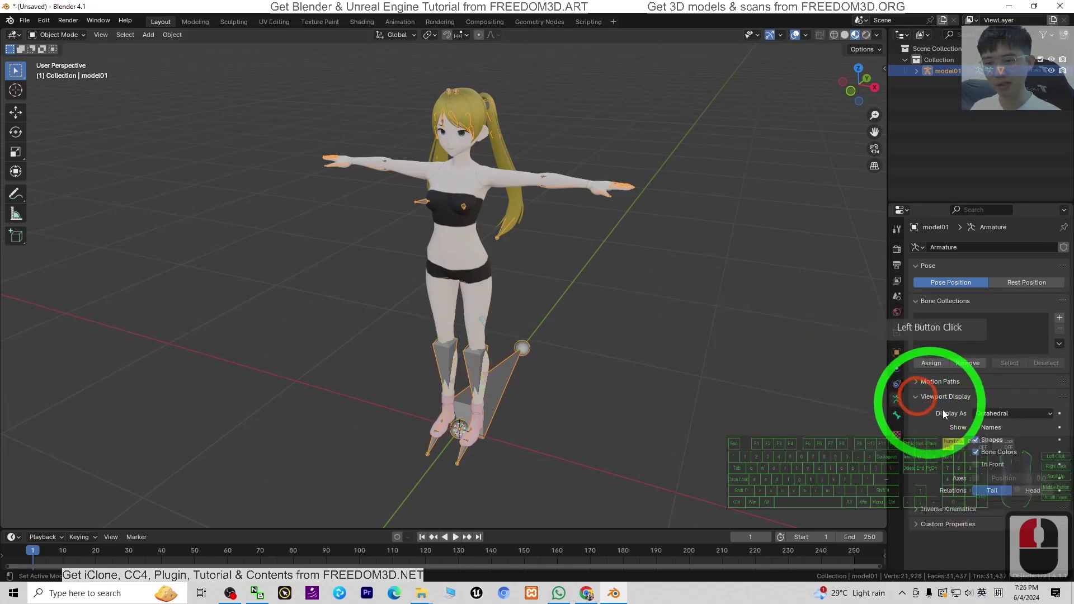
click(977, 465)
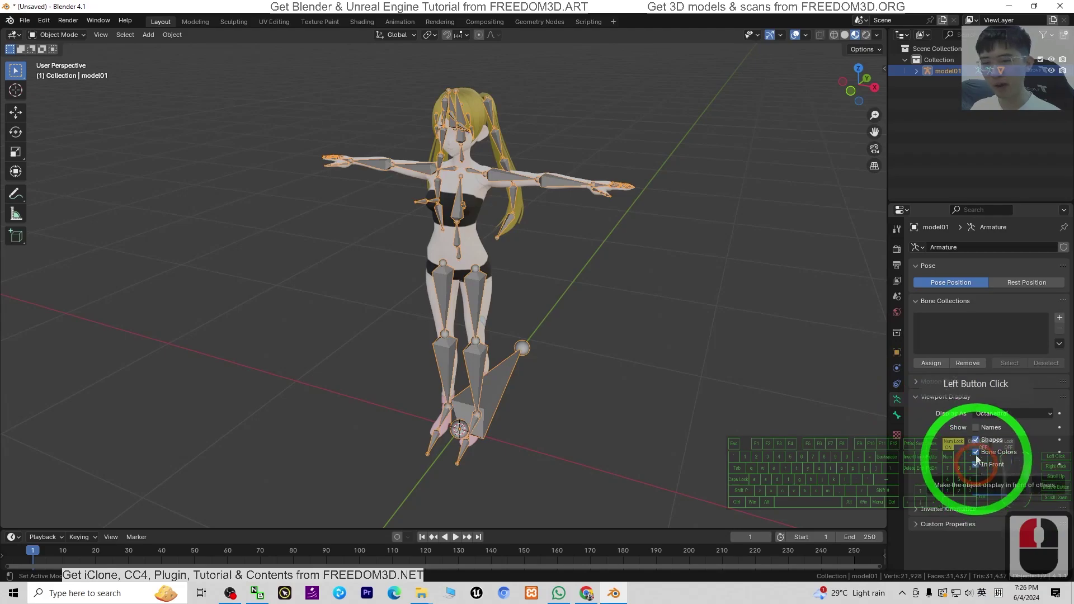
click(975, 429)
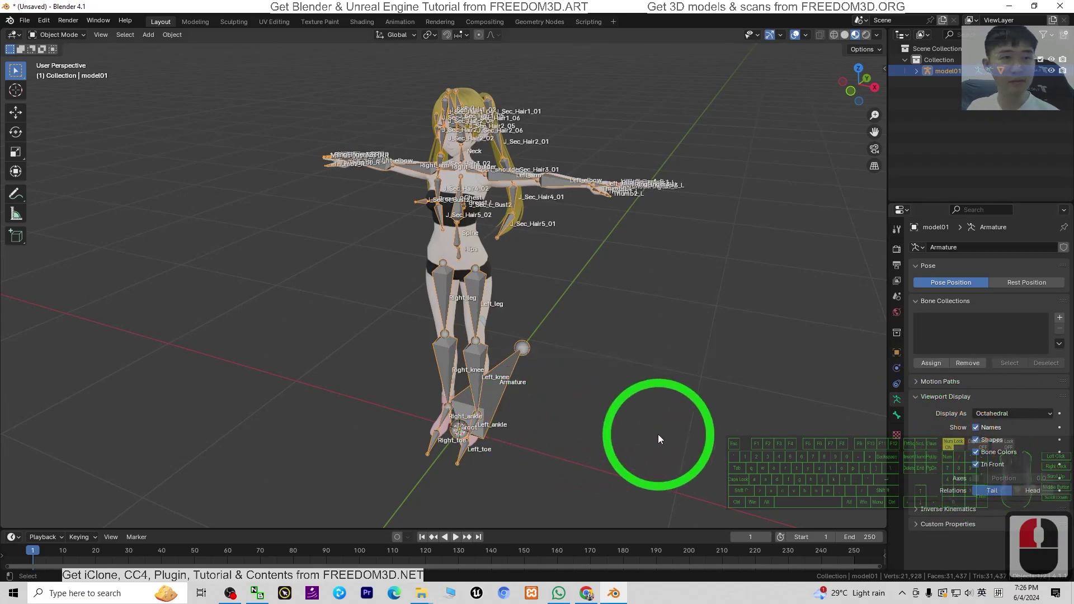
middle_drag(658, 434, 727, 428)
Minimize Blender and open a second, maximized Chrome window
click(1010, 6)
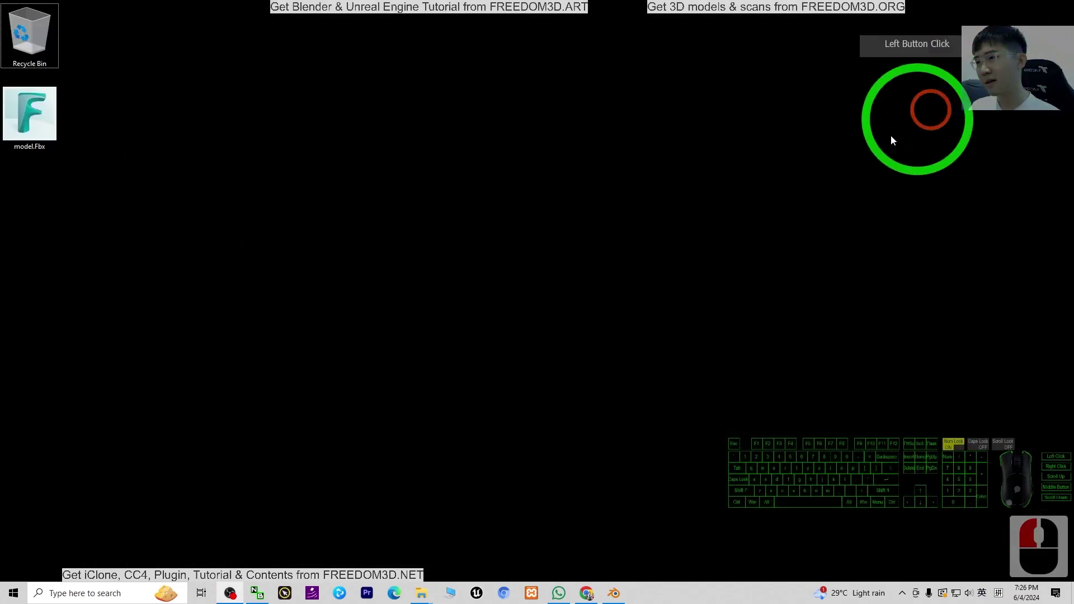
click(586, 593)
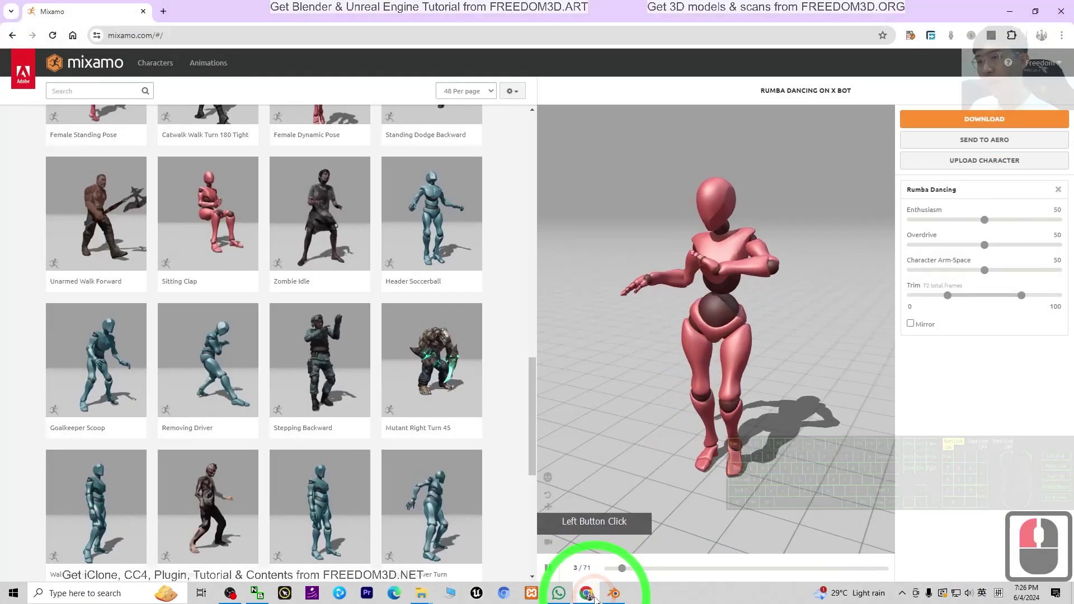
click(624, 304)
drag(629, 281, 587, 591)
mouse_move(586, 593)
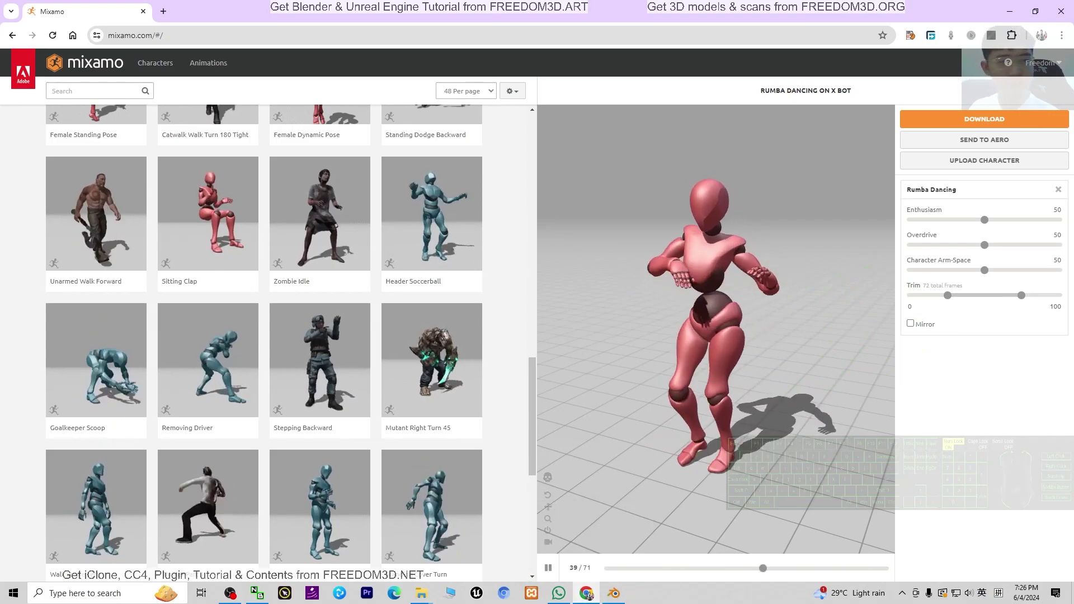
click(507, 594)
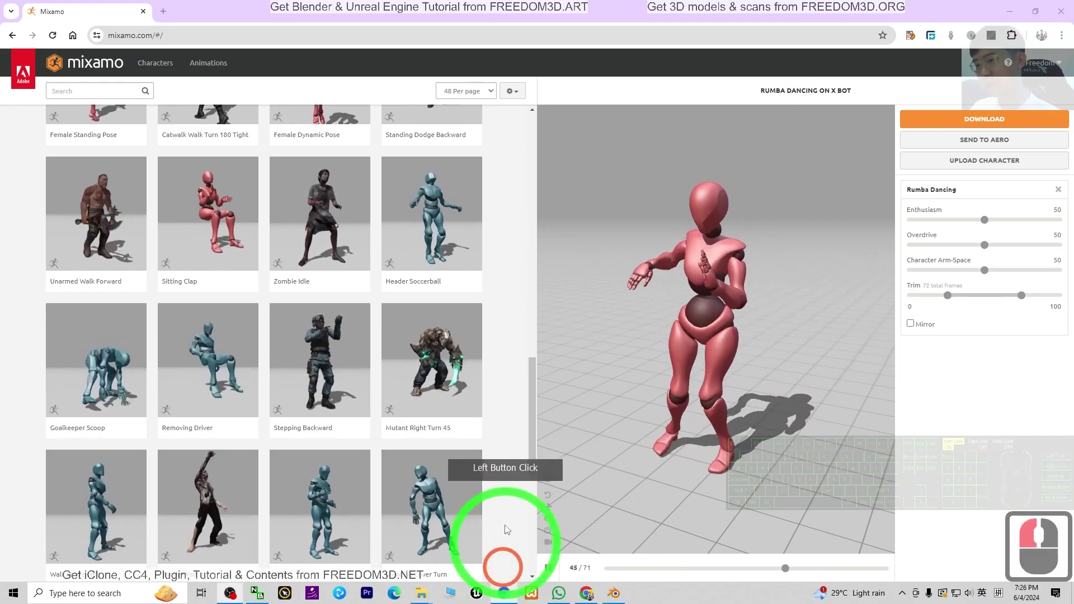
double_click(772, 113)
Search 'rokoko plugin' and open Rokoko's Install the Blender plugin article
click(253, 27)
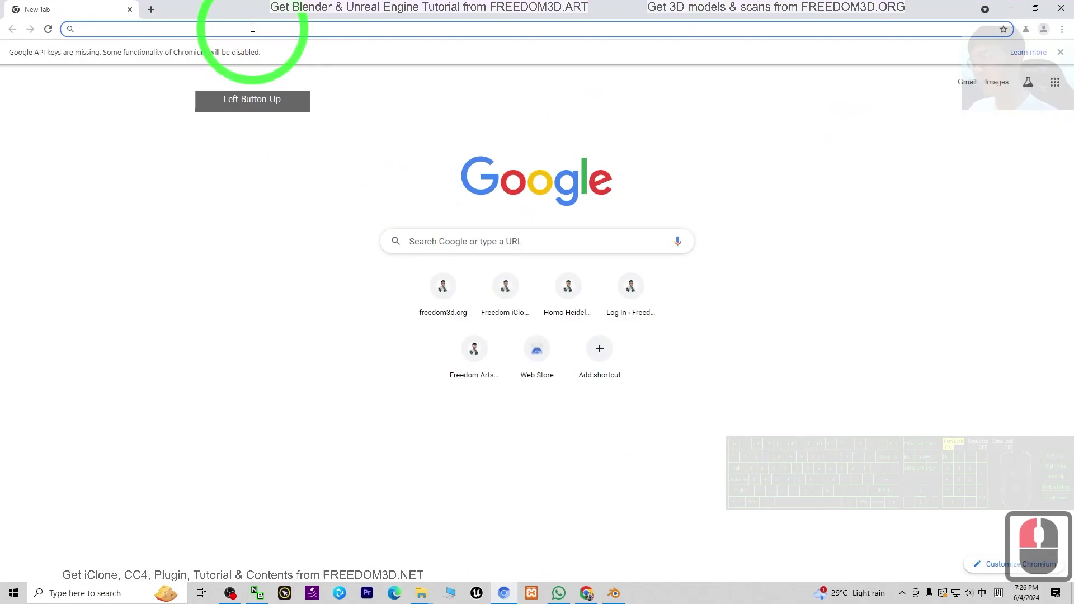
text(roko)
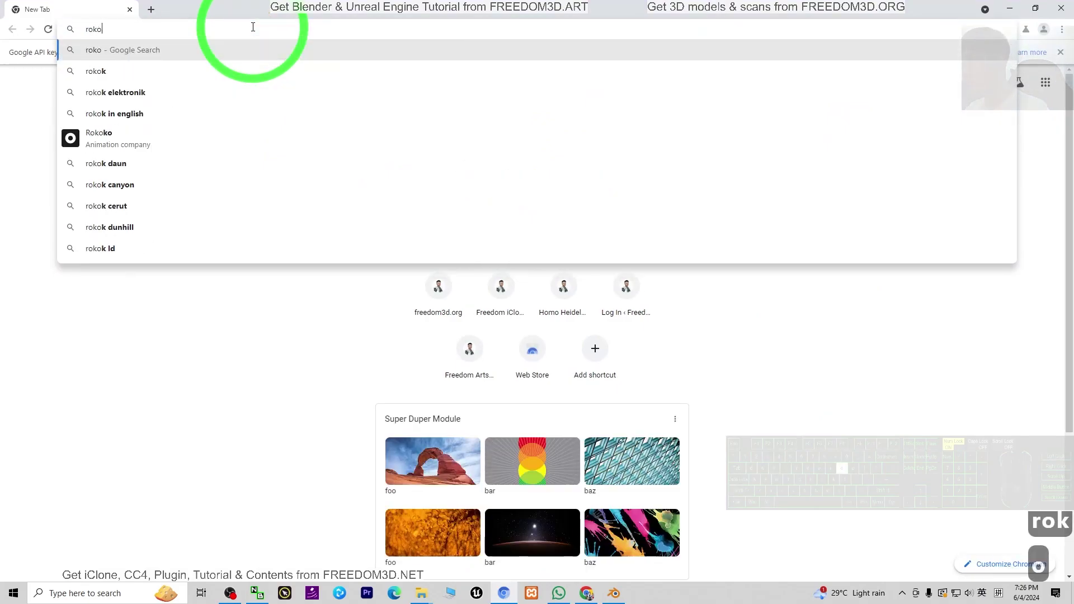
text(ko )
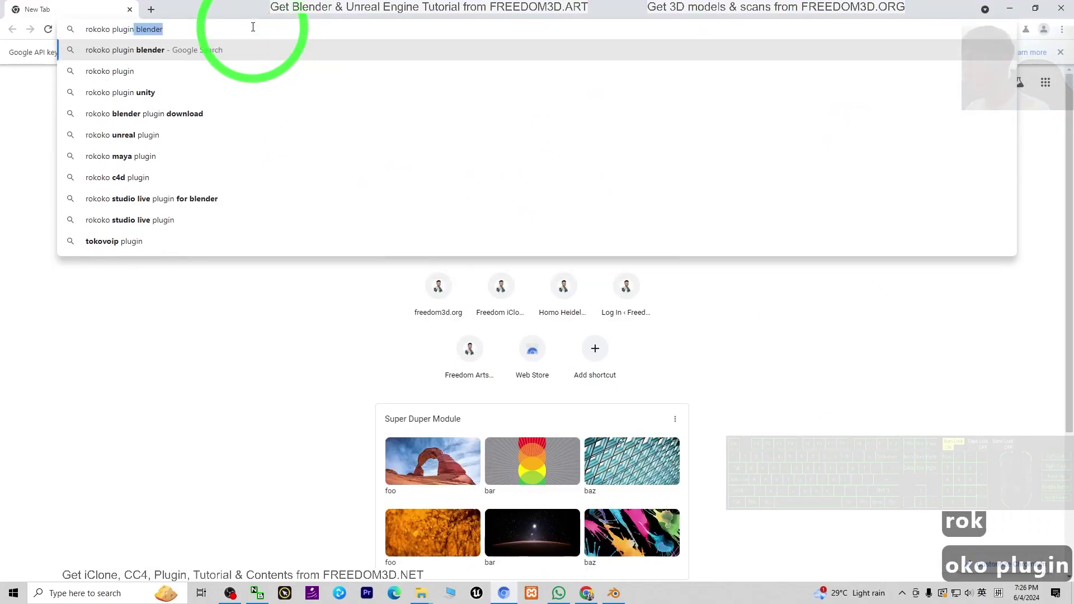
text(plugin)
key(Return)
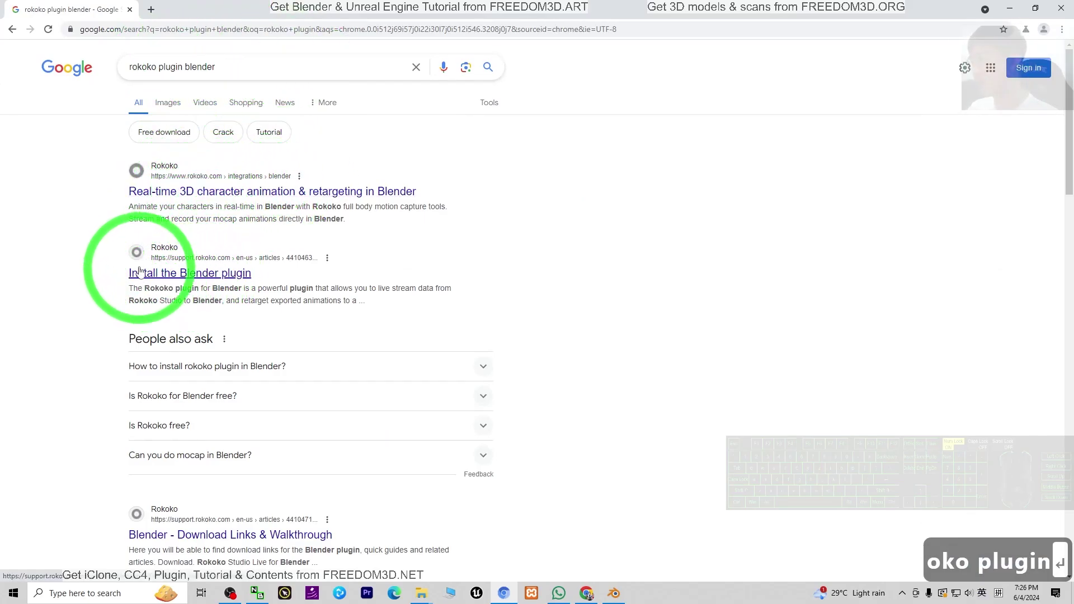
click(224, 272)
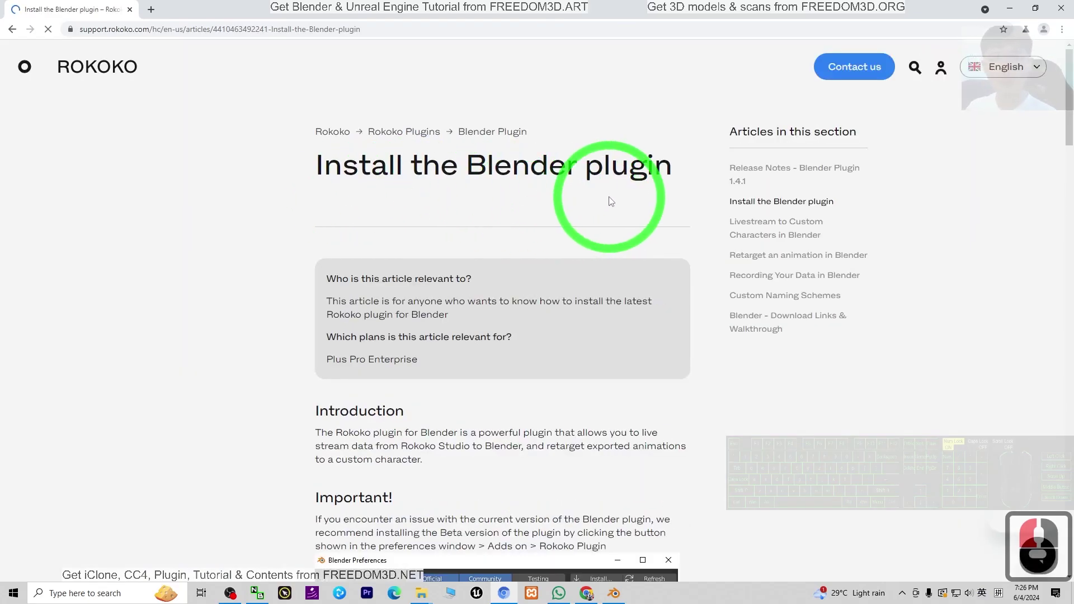
scroll(705, 246, down, 4)
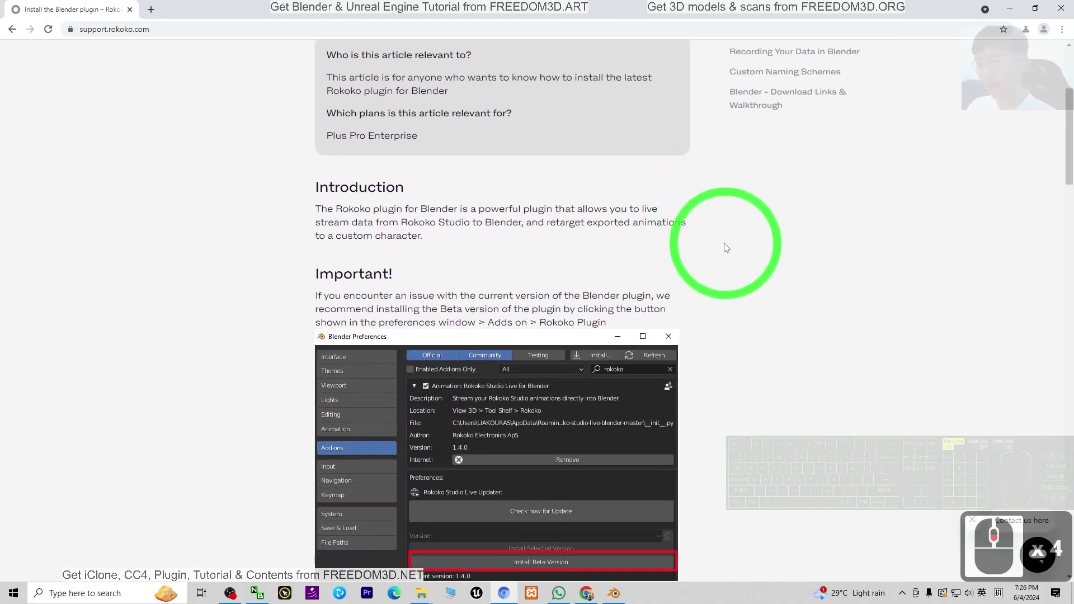
scroll(677, 269, up, 4)
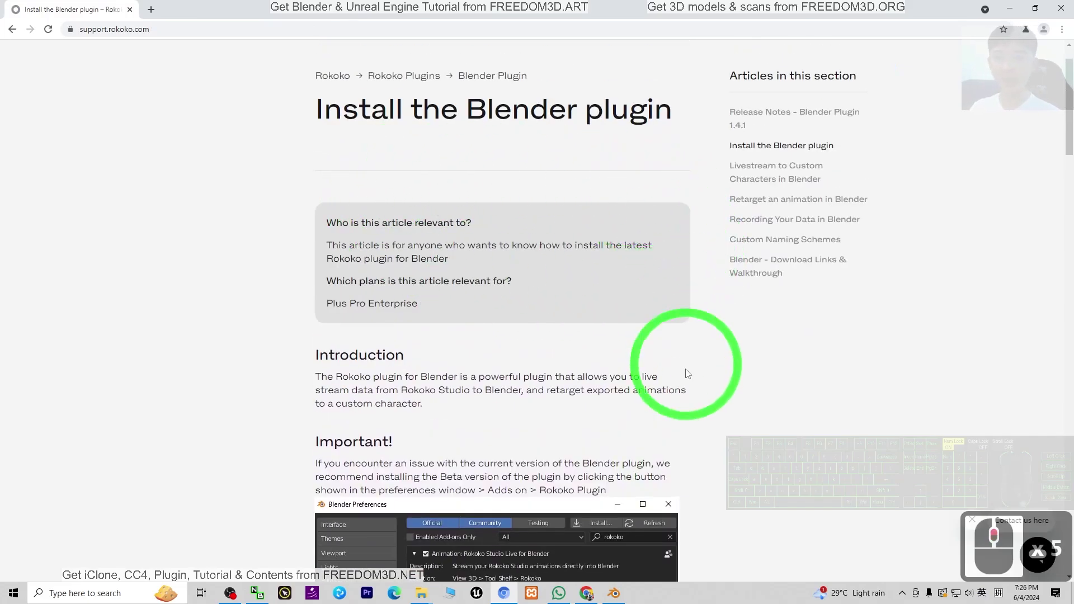
Read further down the plugin installation steps, then return to Blender
click(586, 598)
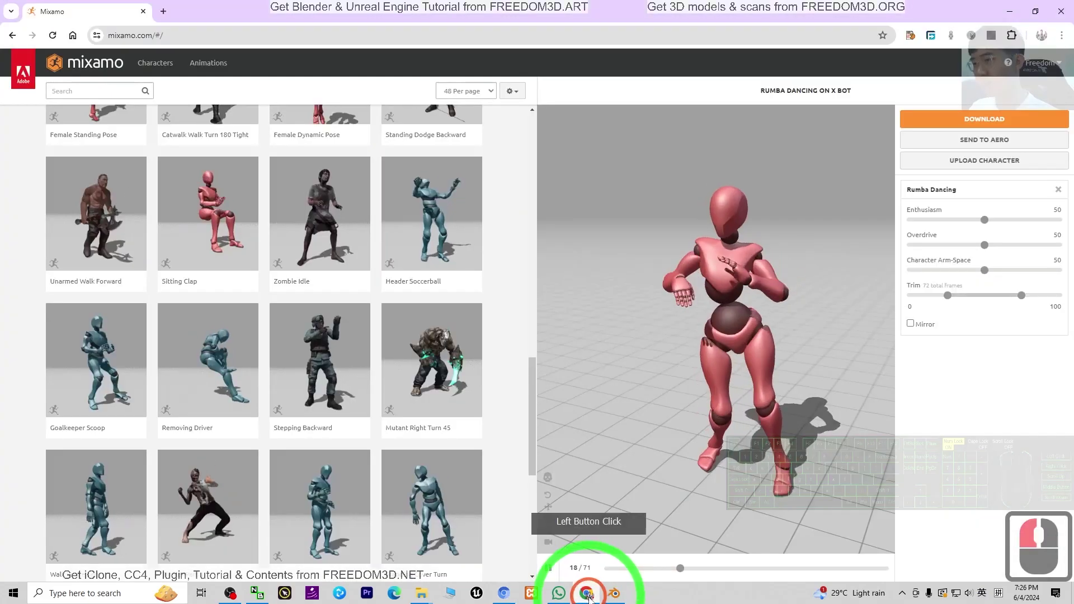
click(542, 393)
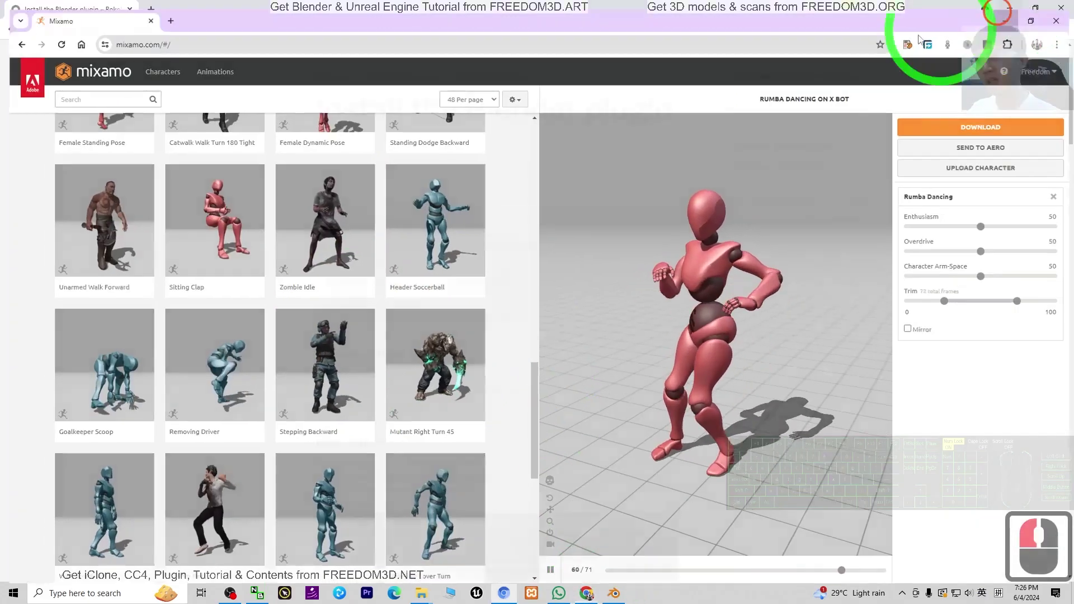
click(1006, 20)
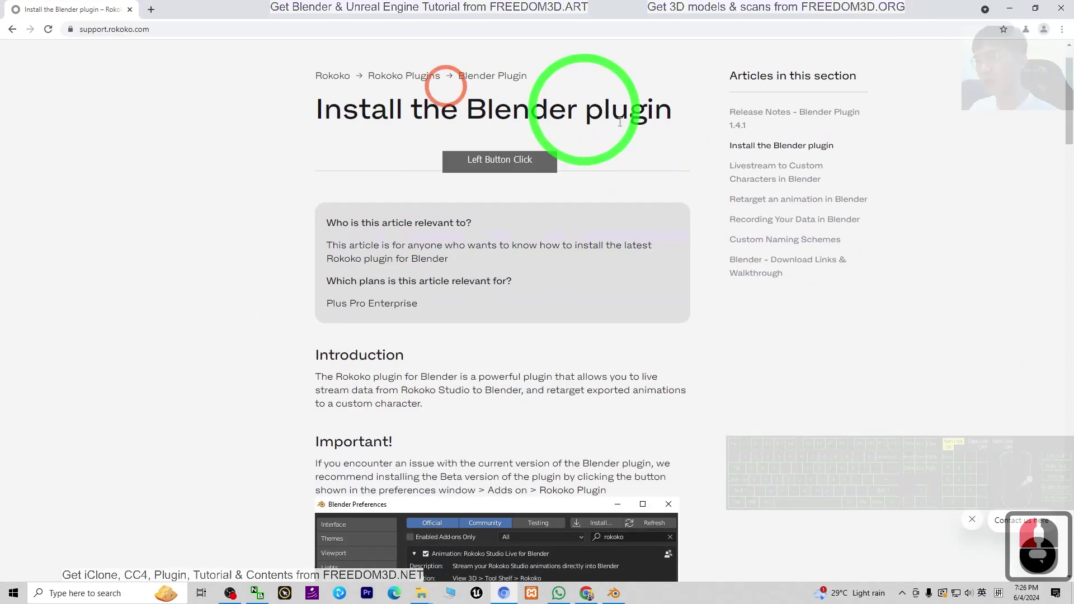
scroll(577, 314, down, 4)
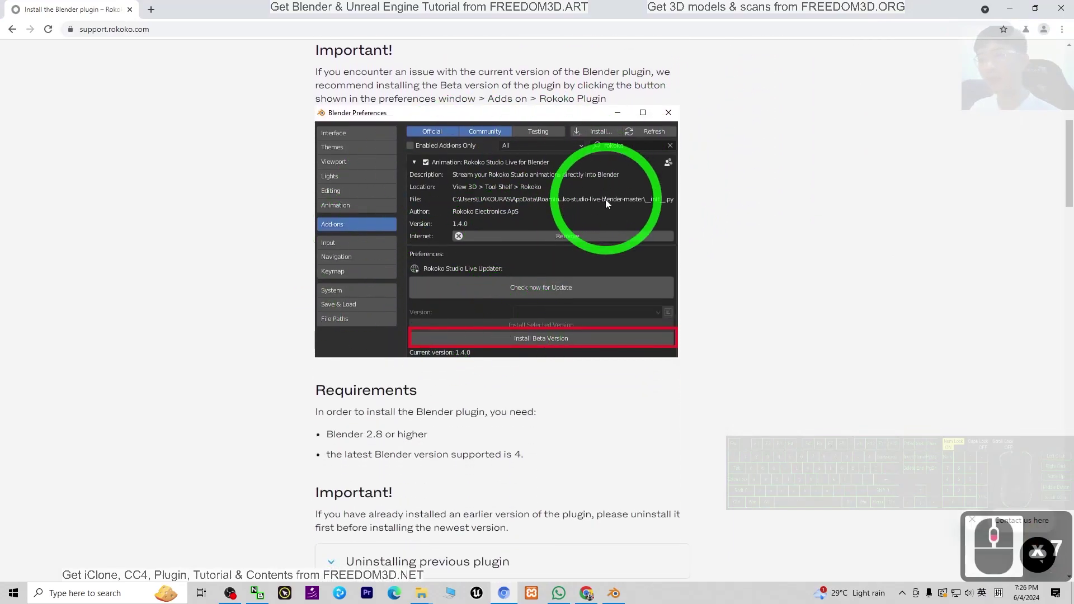
scroll(606, 199, down, 8)
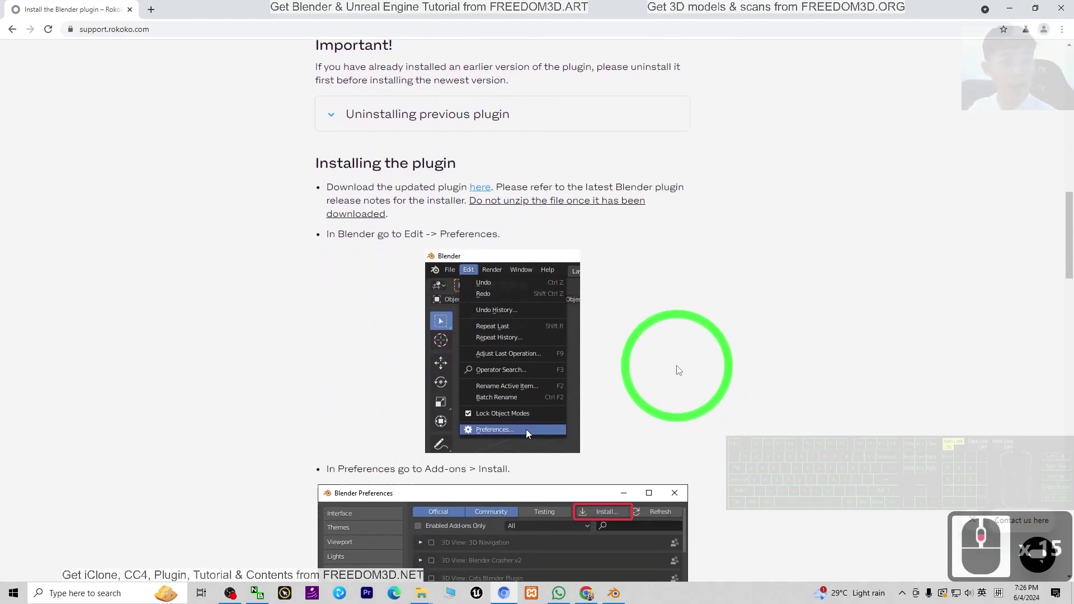
click(613, 593)
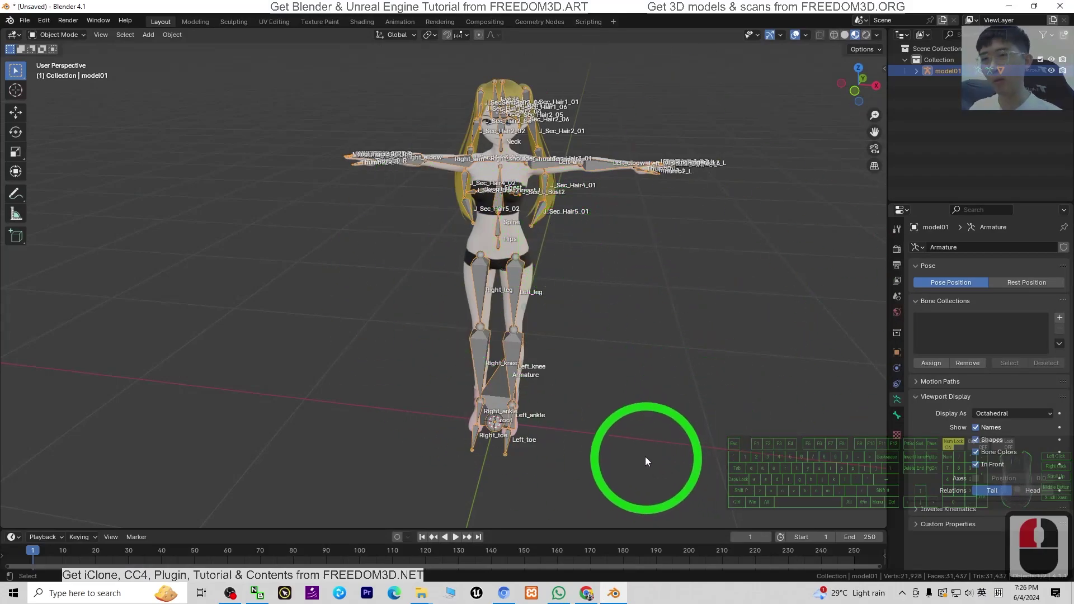
Show the Rokoko Studio Live sidebar panel, then minimize Blender and the browser
key(n)
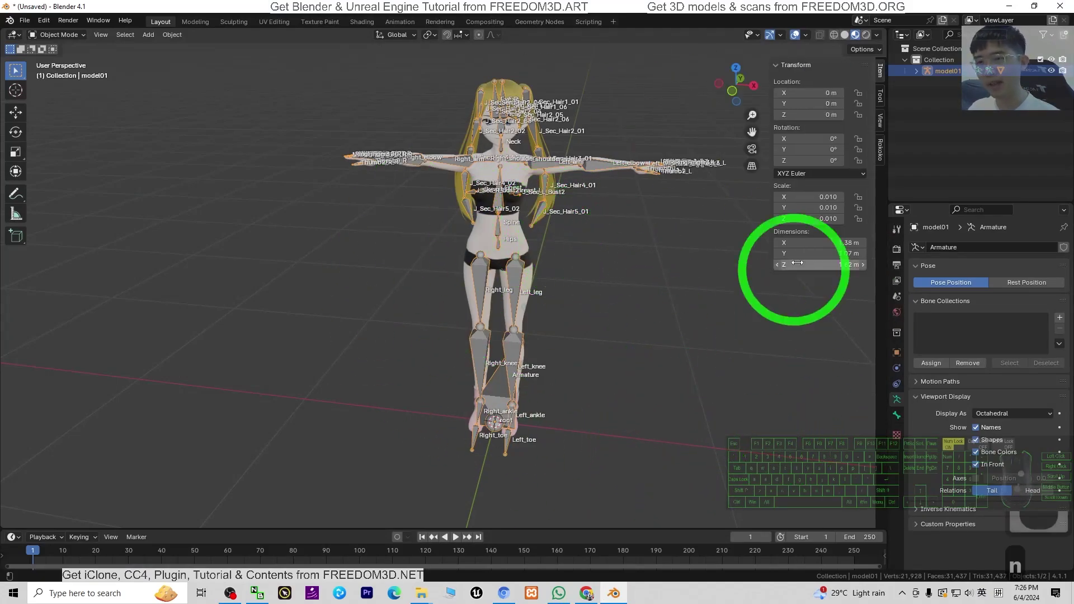
click(880, 180)
click(850, 396)
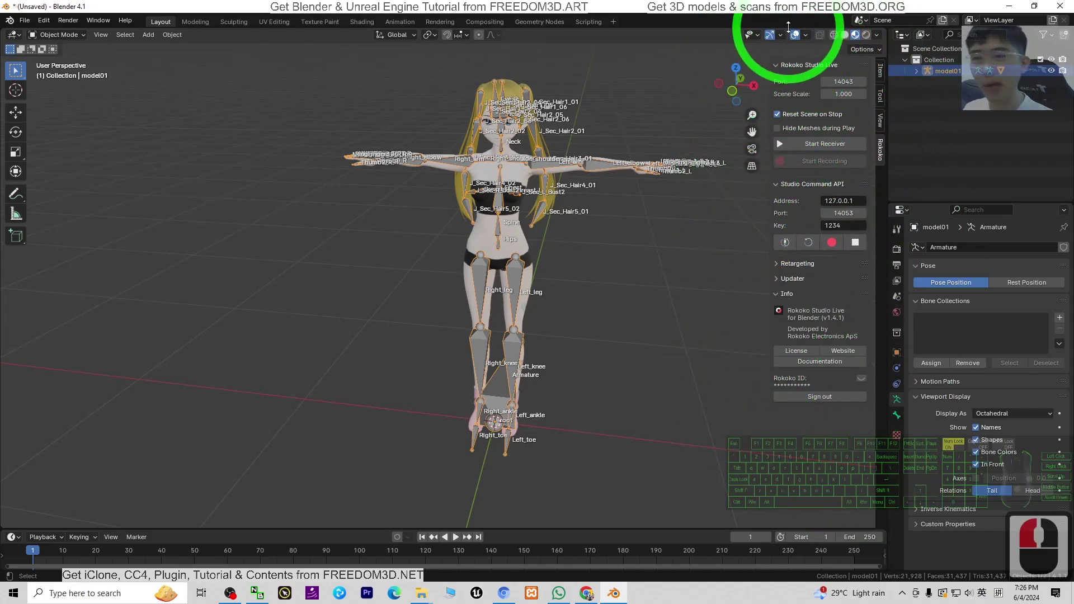
click(1011, 5)
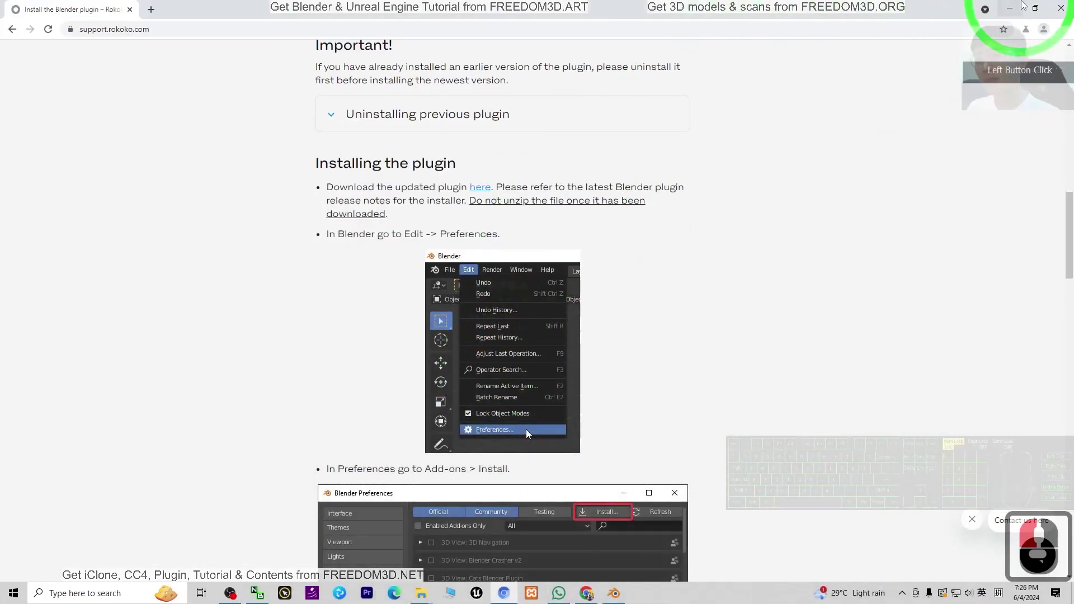
click(1010, 8)
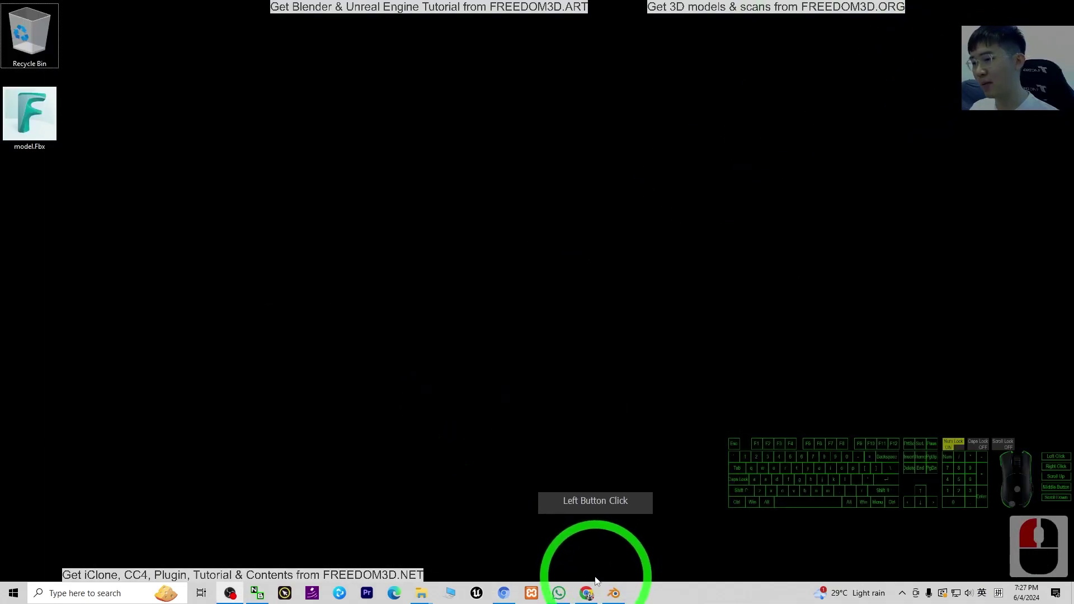
Search Mixamo for 'kick' and preview the Mma Kick animation
click(587, 593)
scroll(336, 386, down, 5)
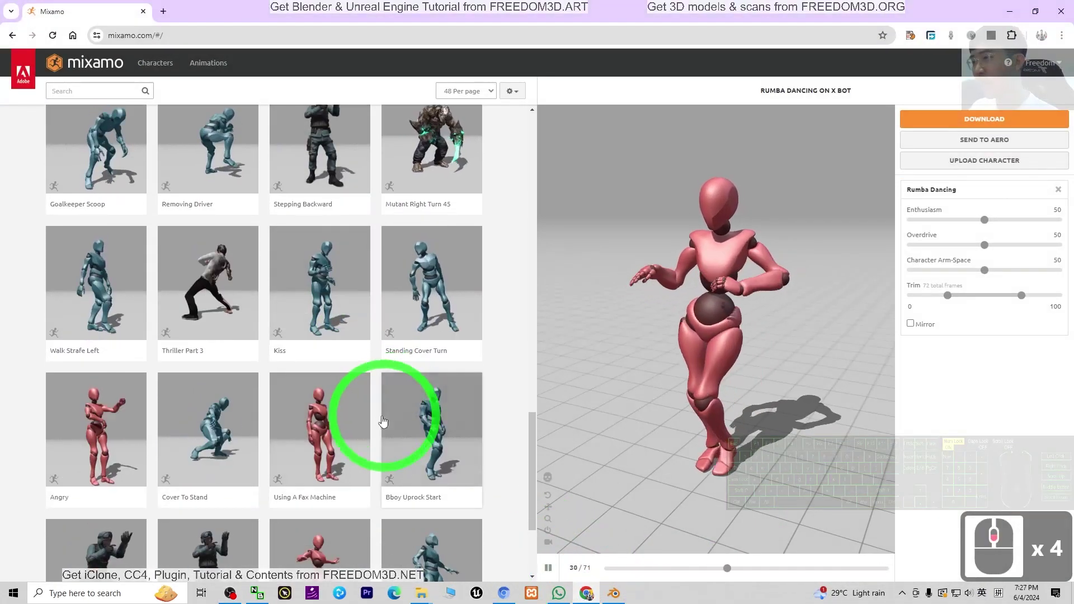
scroll(324, 384, up, 5)
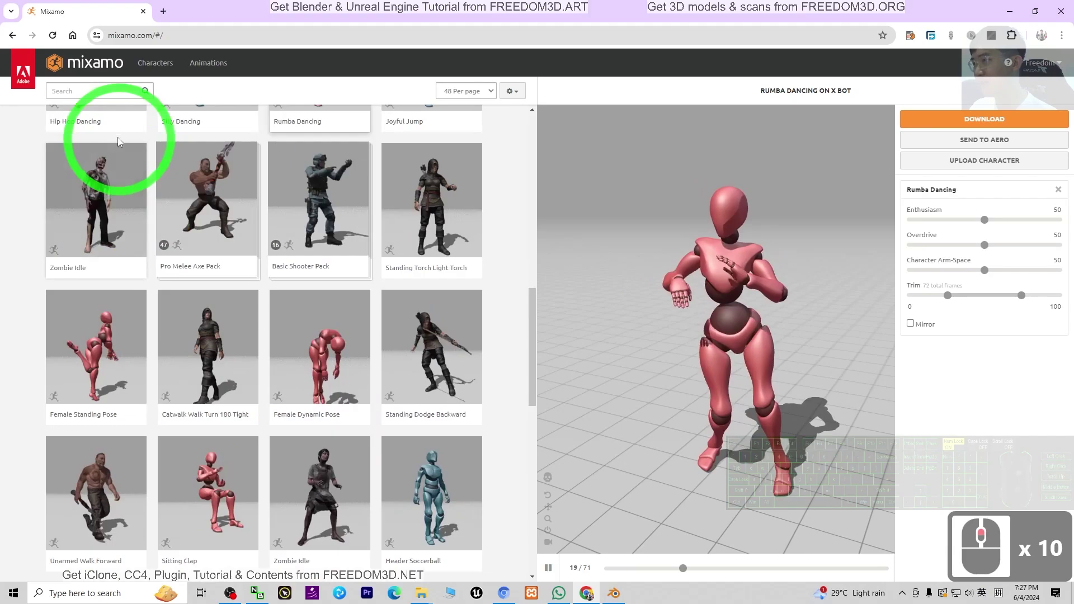
click(115, 91)
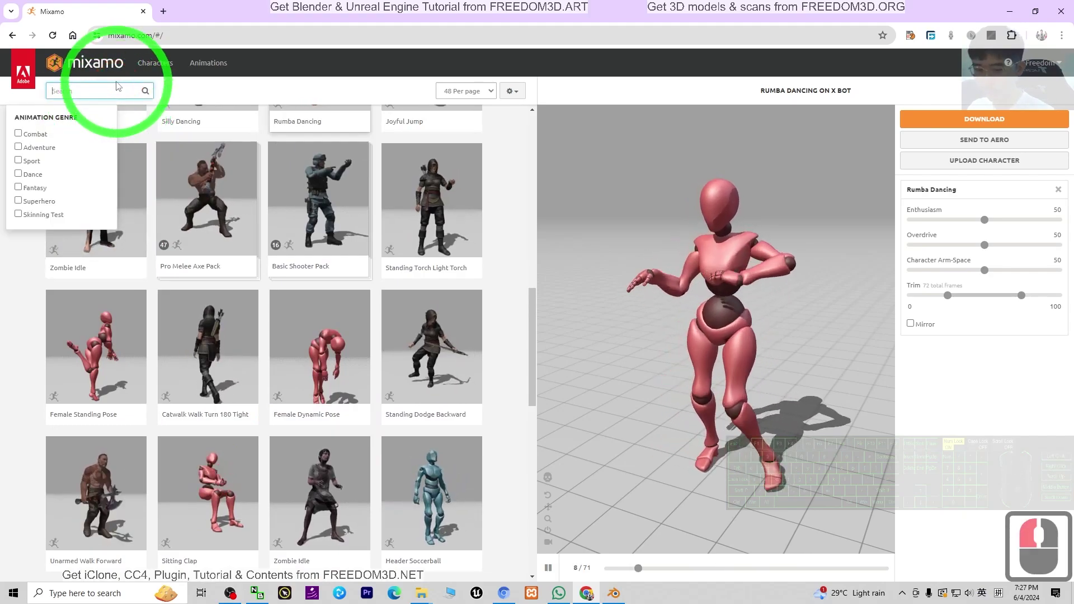
text(kick)
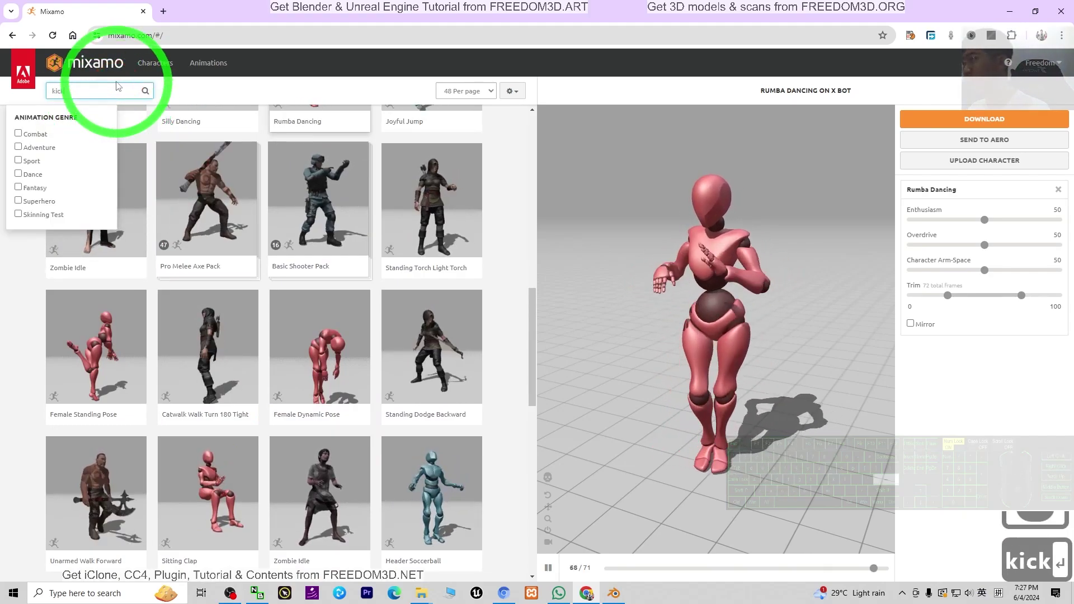
key(Return)
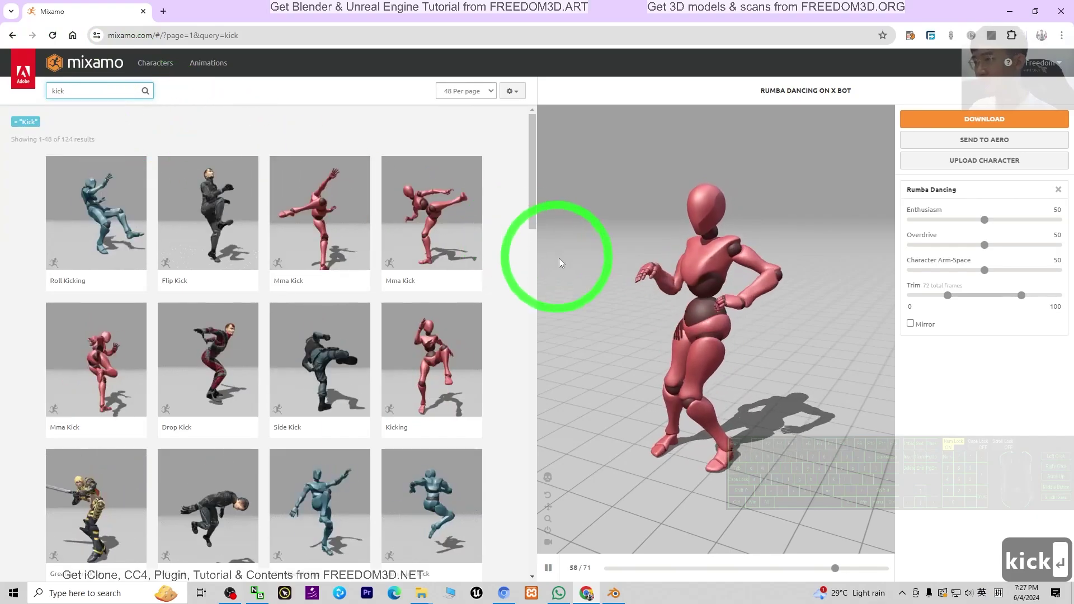
double_click(561, 263)
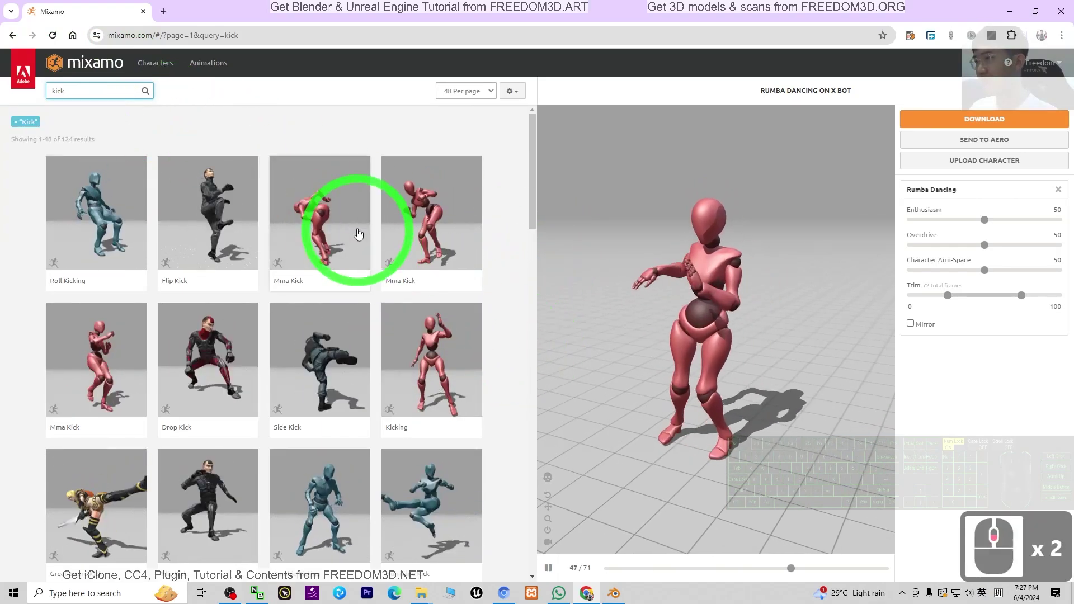
click(318, 213)
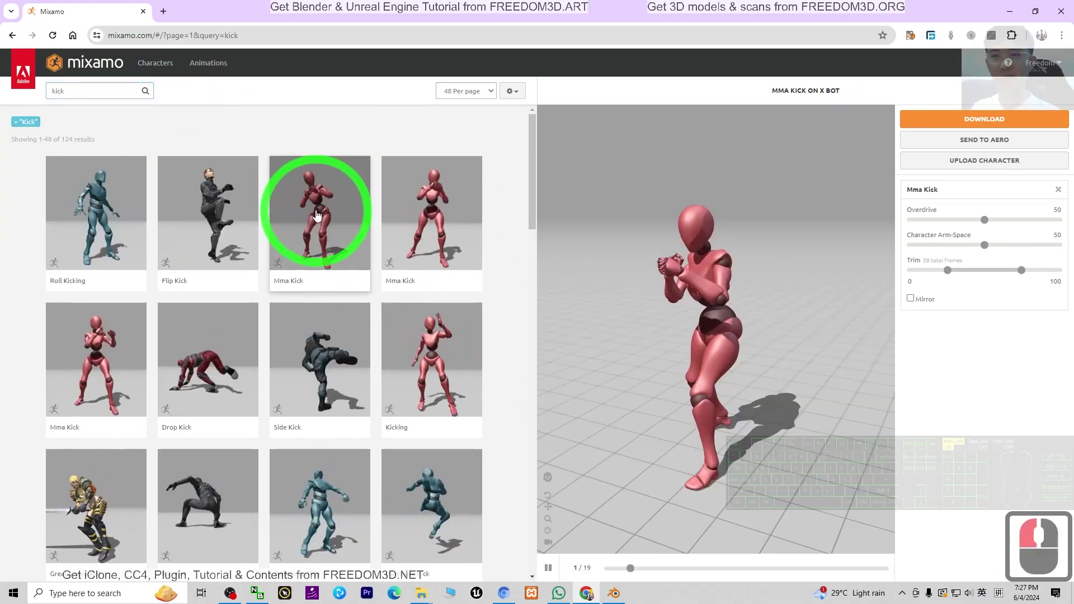
drag(783, 375, 761, 307)
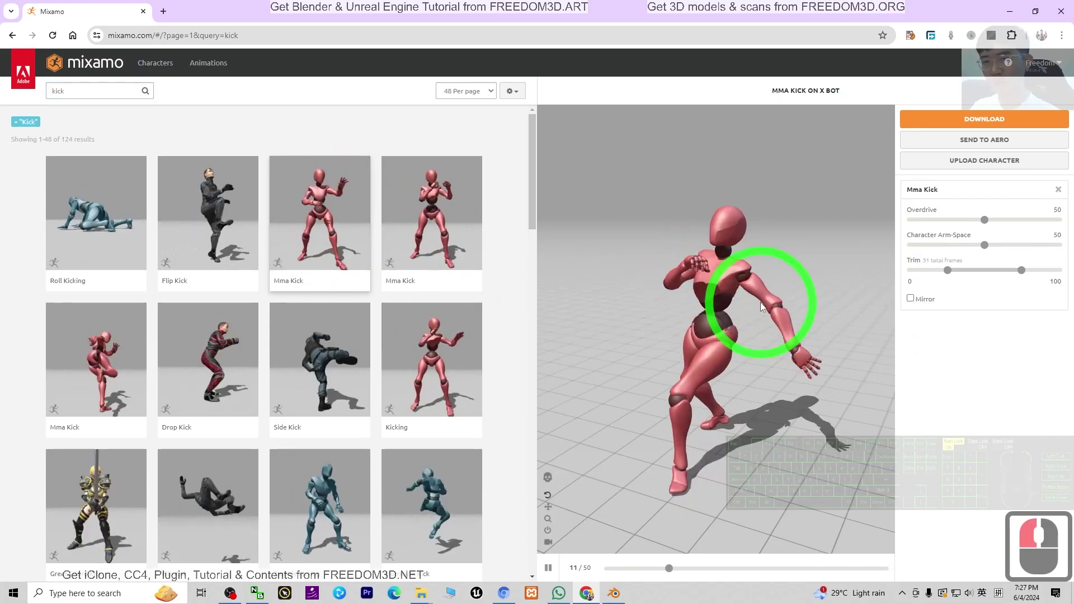
Download Mma Kick as FBX with skin at 30 fps and cut the file
click(955, 117)
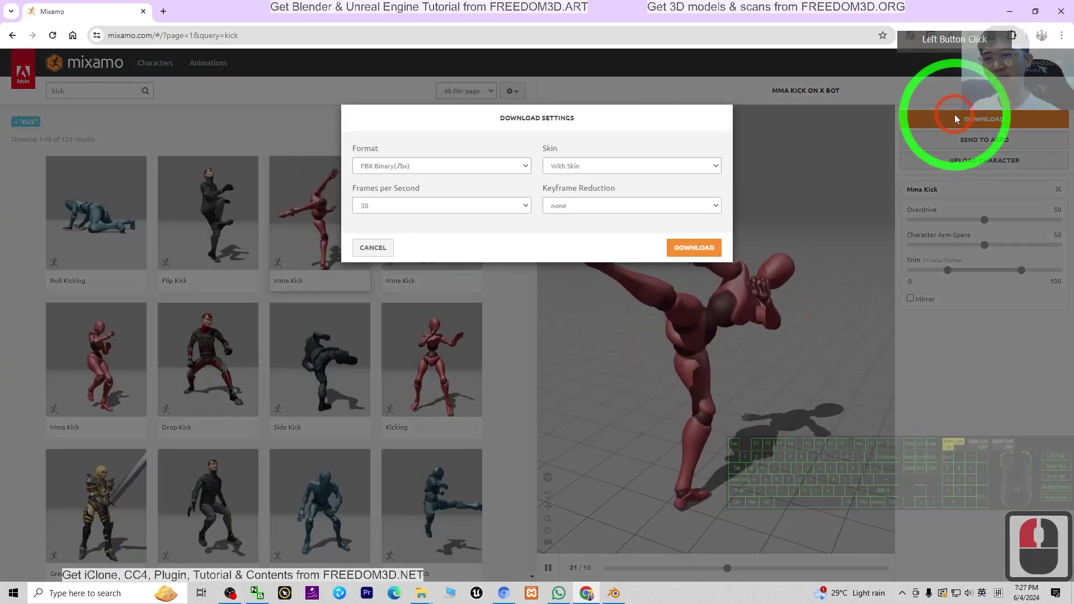
click(699, 248)
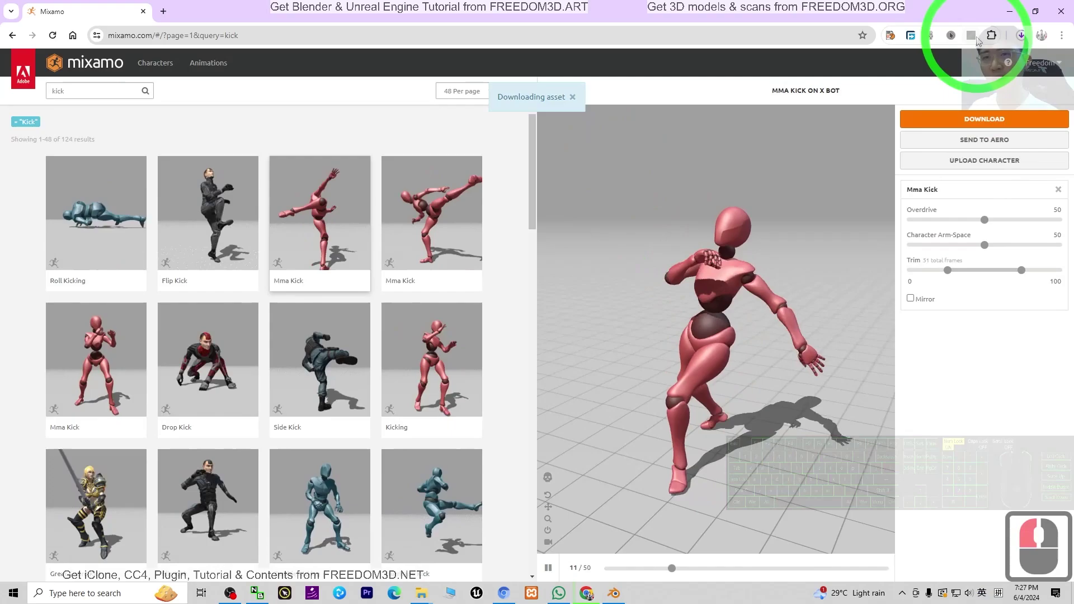
click(1021, 36)
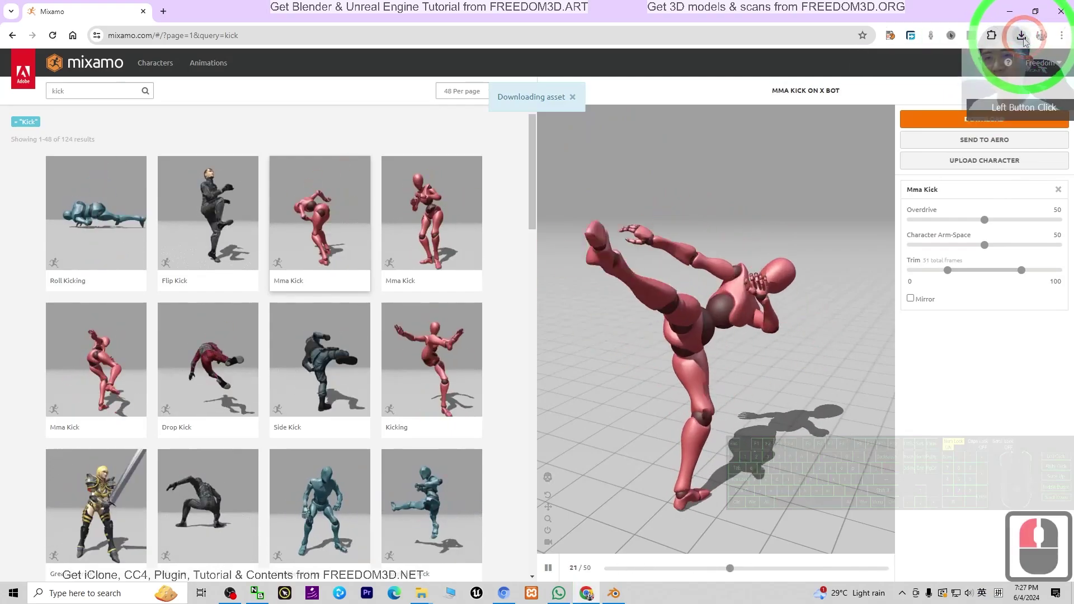
click(980, 80)
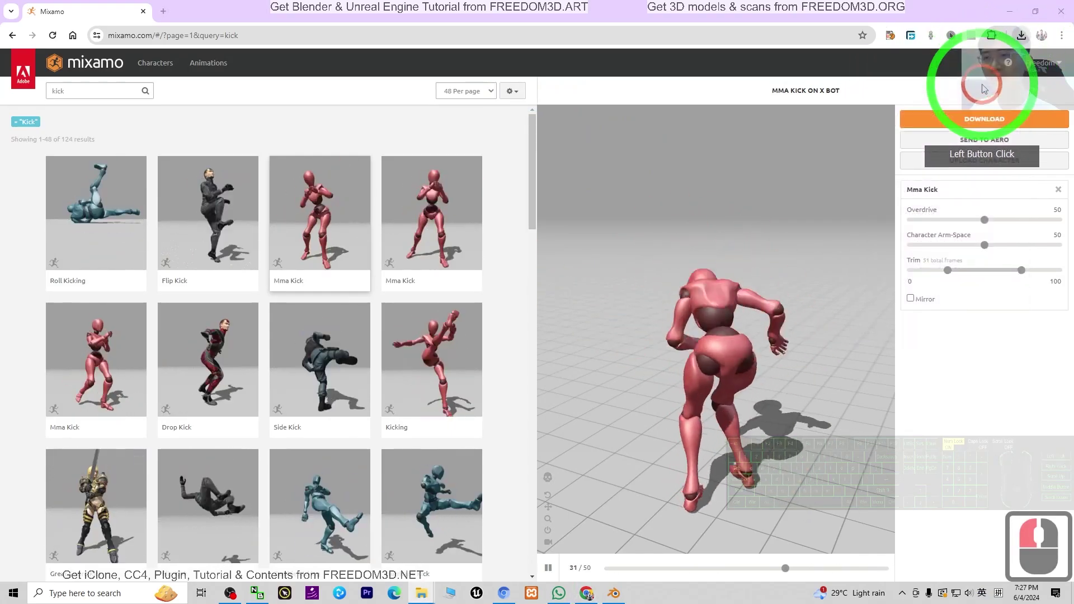
key(ctrl+x)
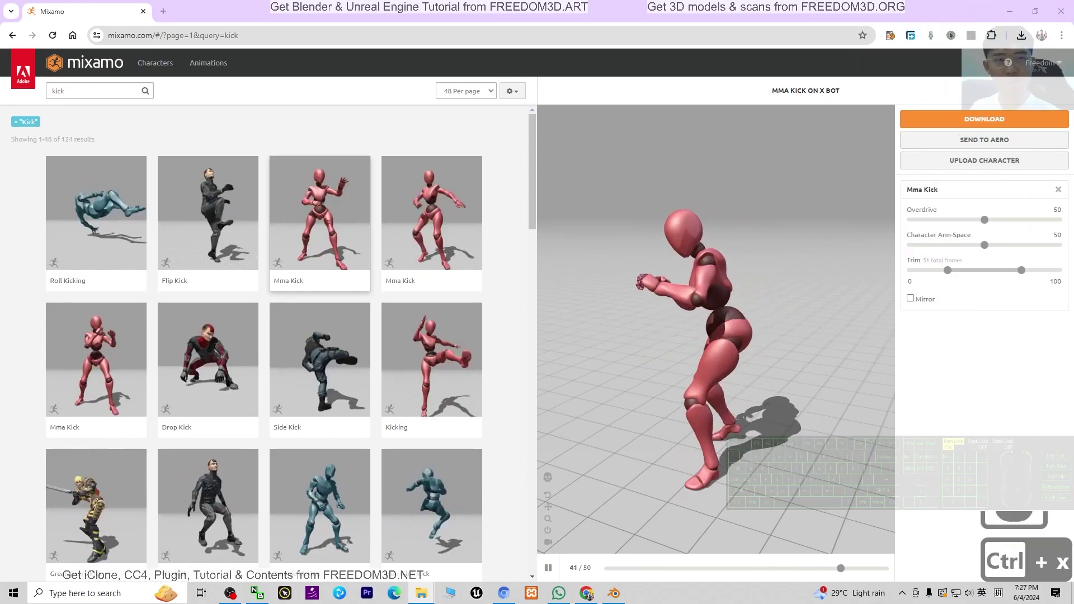
Paste Mma Kick.fbx onto the desktop beside model.Fbx
click(1009, 11)
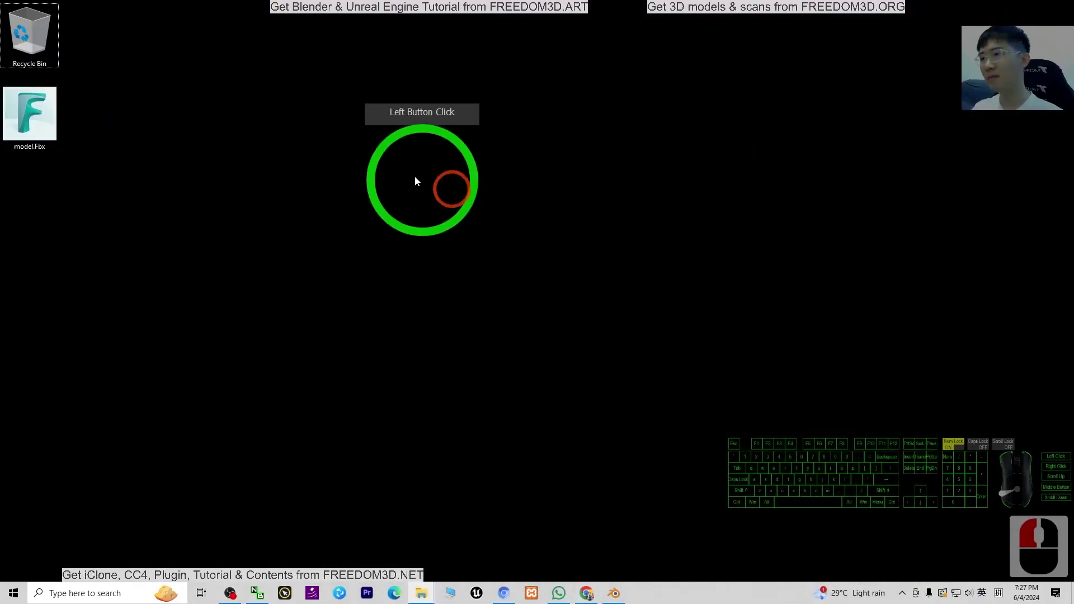
click(247, 276)
key(ctrl+v)
click(58, 215)
click(884, 122)
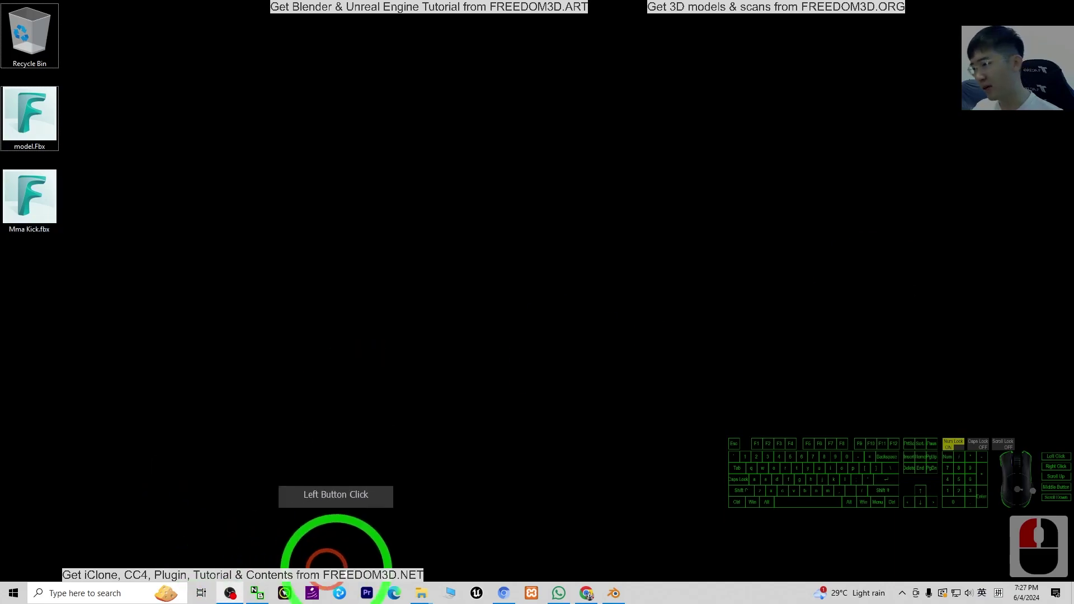
Select and open Mma Kick.fbx on the desktop, minimizing the browser again
right_click(422, 592)
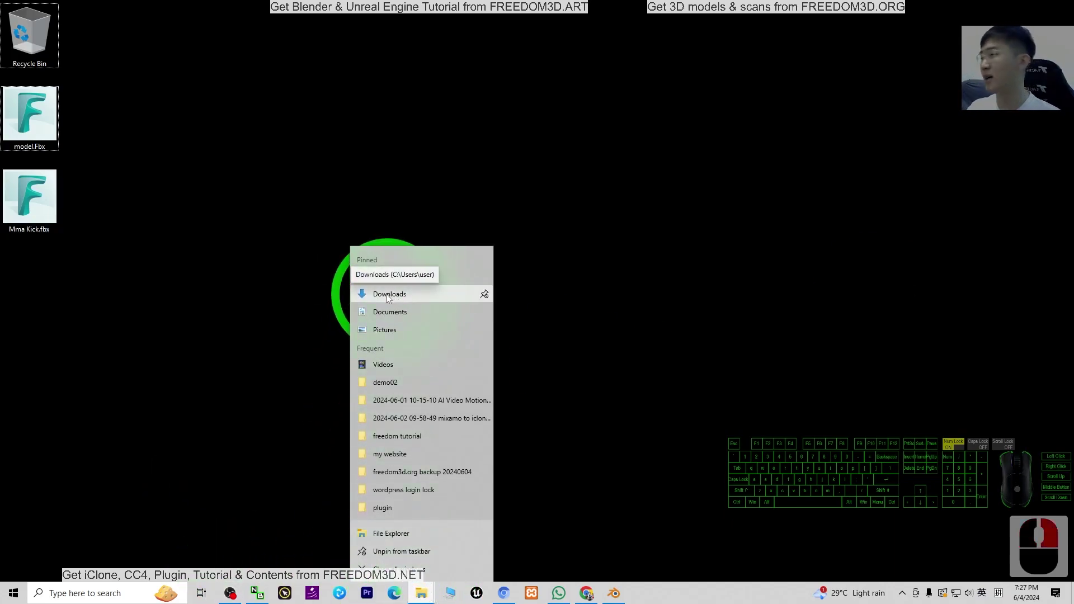
click(41, 221)
double_click(40, 220)
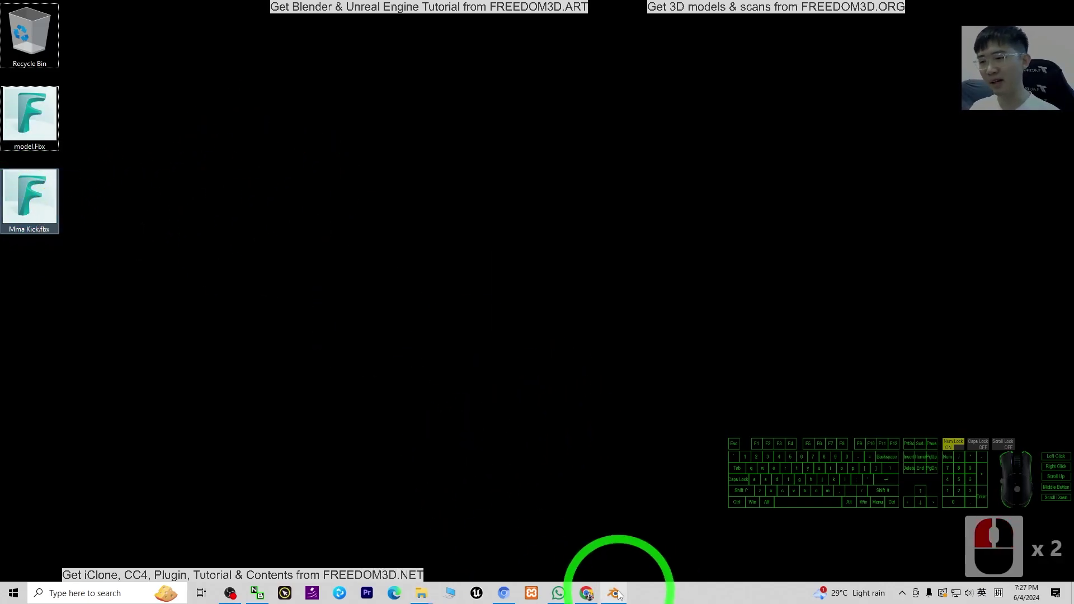
click(587, 594)
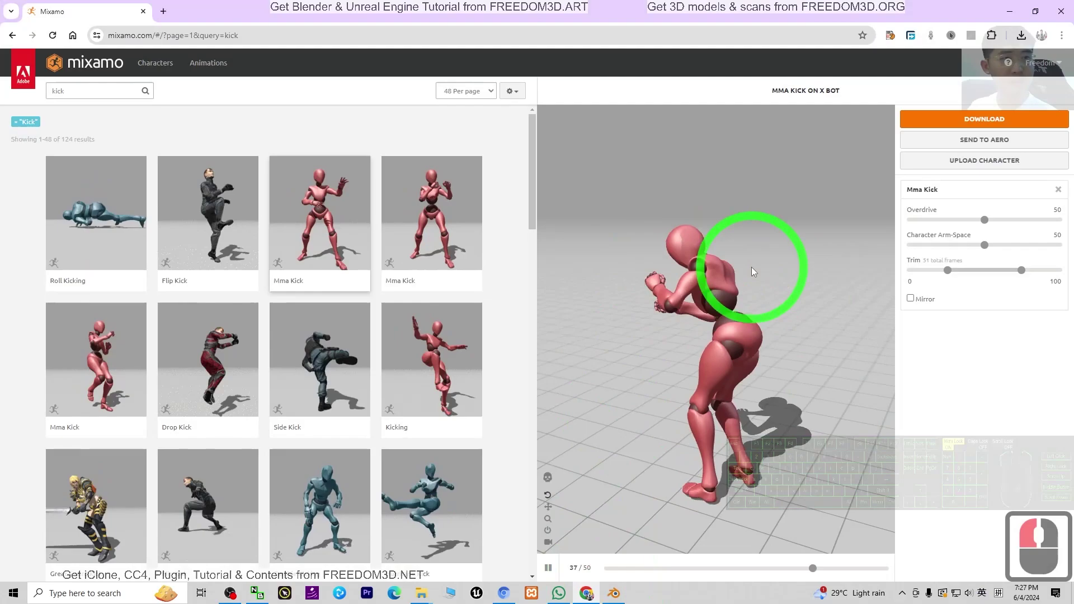
click(1010, 11)
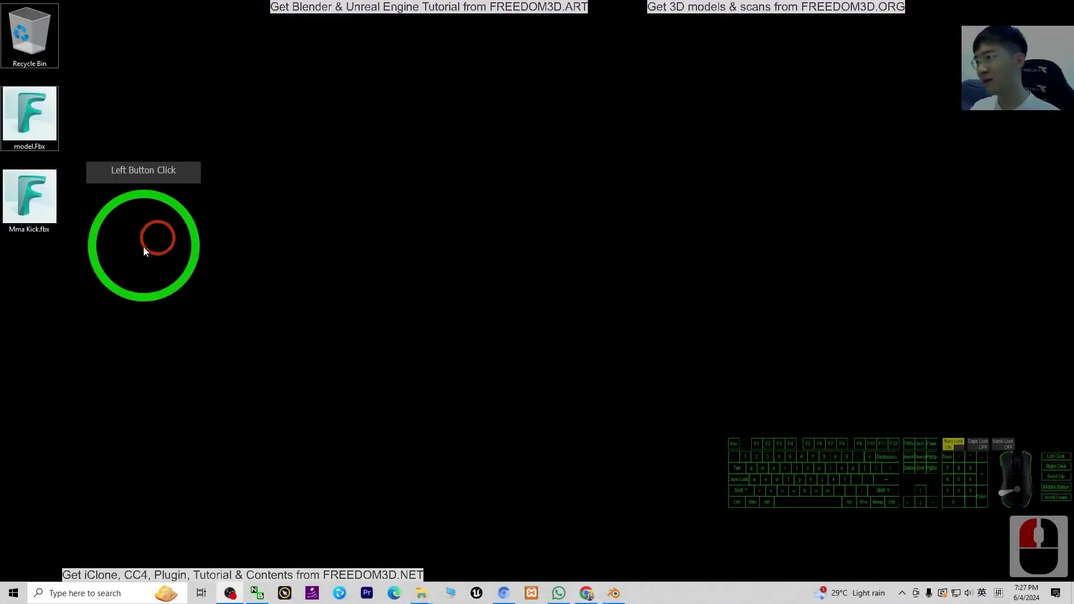
double_click(43, 201)
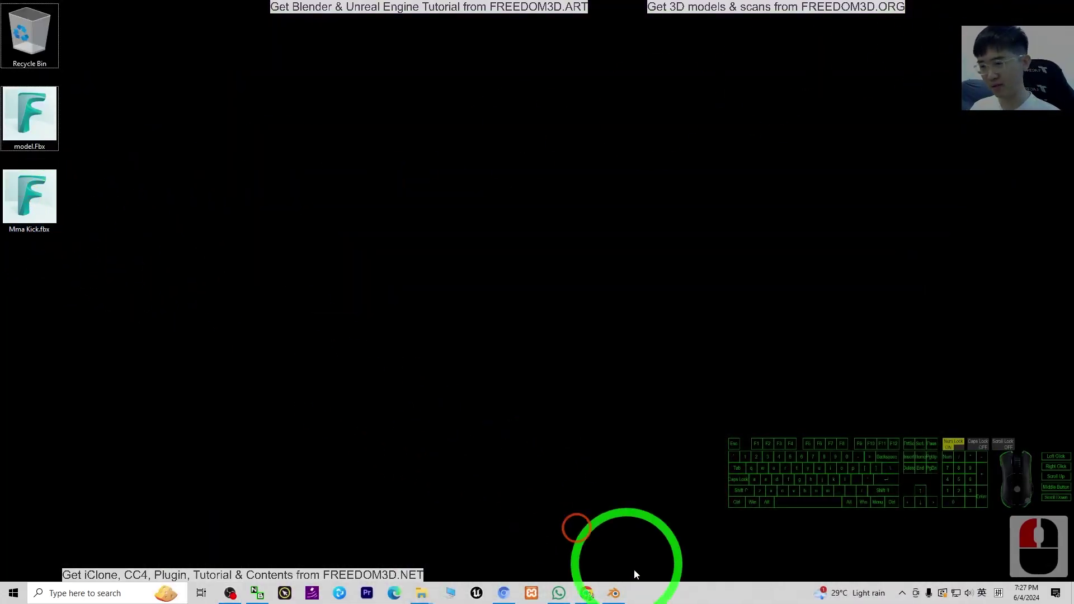
Import Mma Kick.fbx from the Desktop as FBX and select the new mannequin armature
click(614, 593)
click(23, 20)
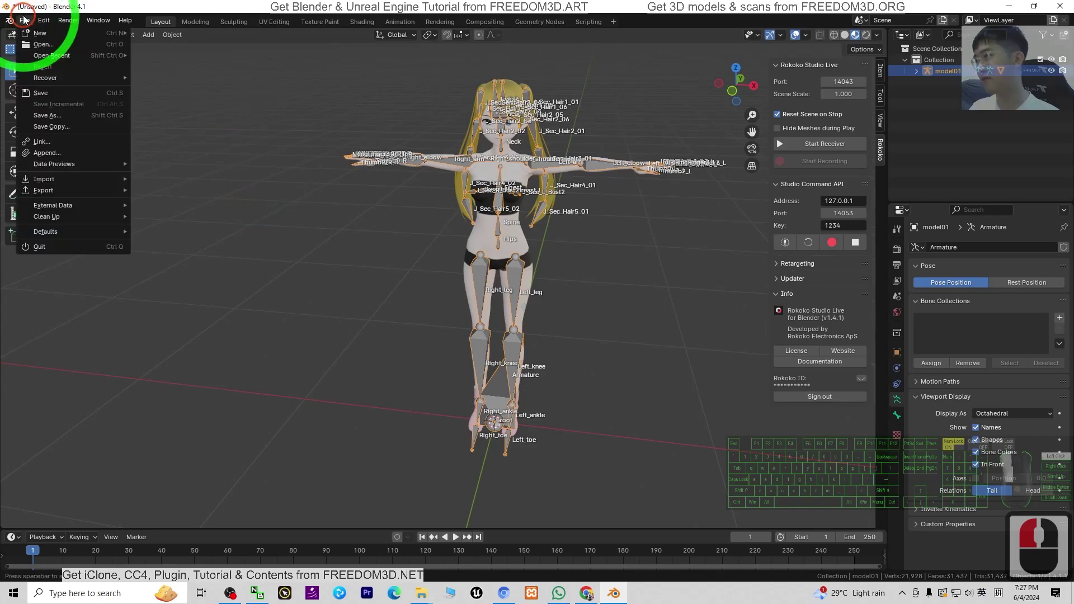
click(44, 179)
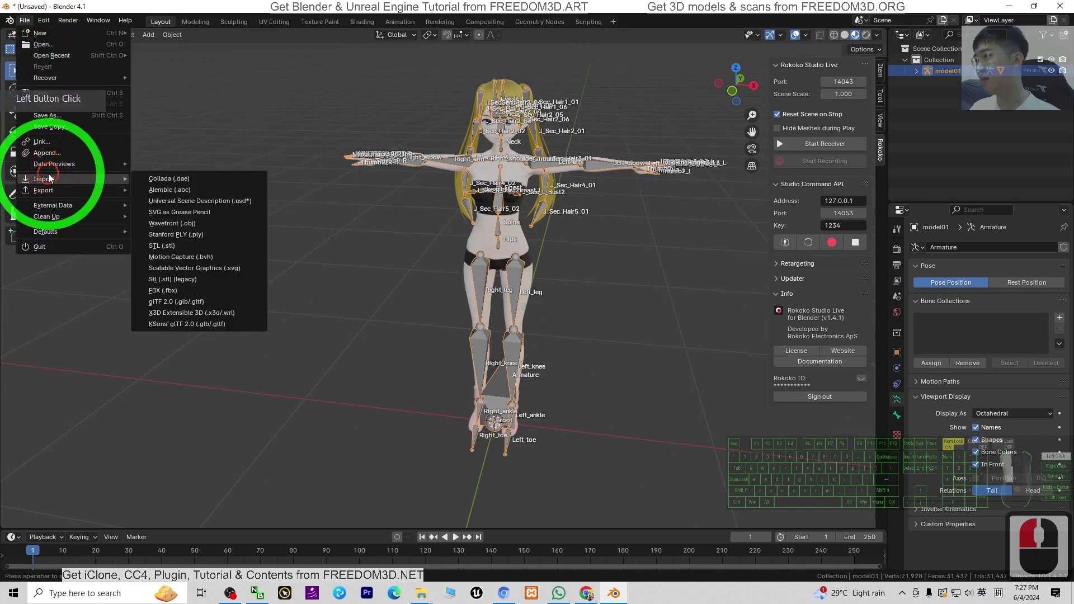
click(162, 290)
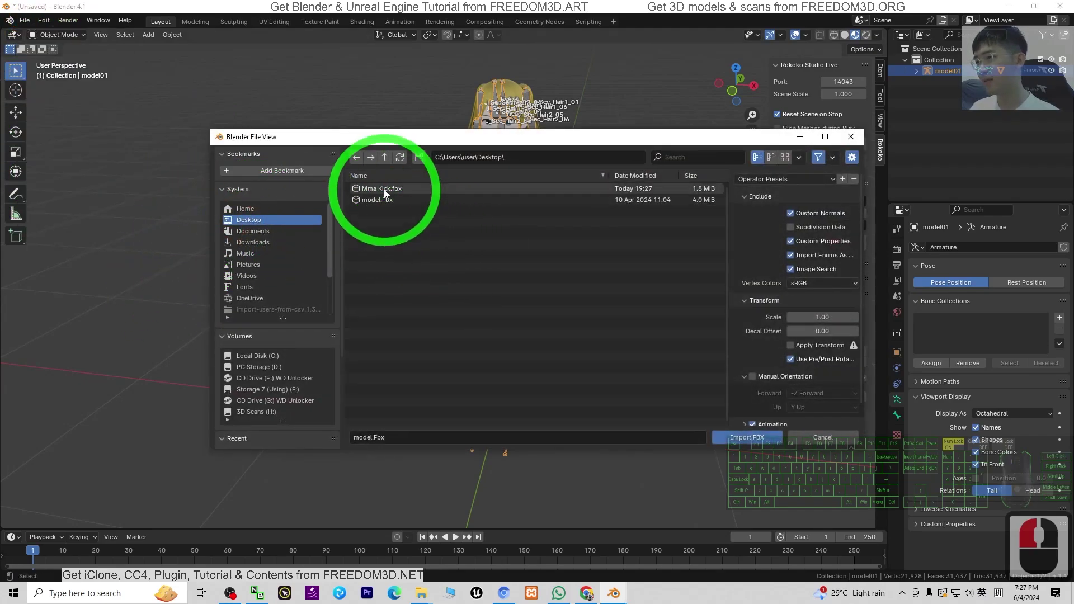
click(384, 188)
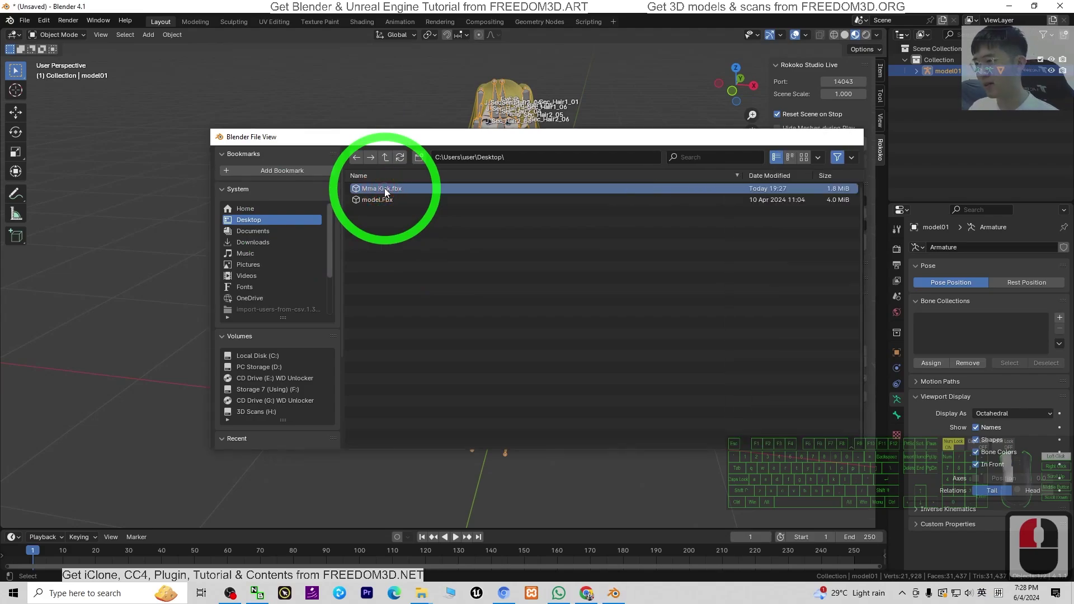
double_click(384, 188)
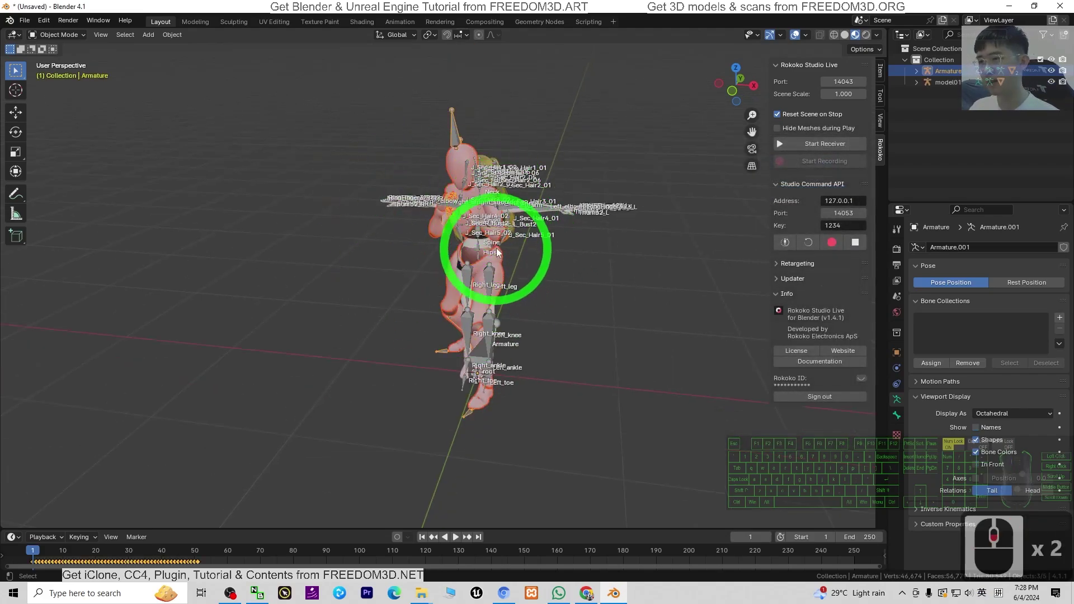
click(455, 137)
click(537, 388)
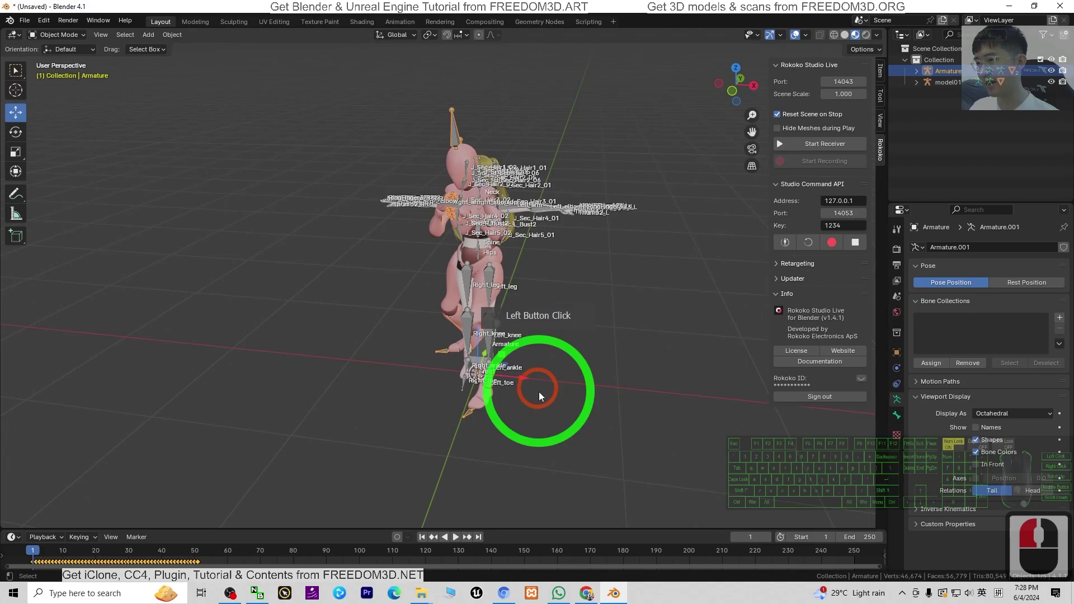
Slide the pink mannequin along X to about -1.39 m, beside the anime girl
drag(478, 369, 314, 343)
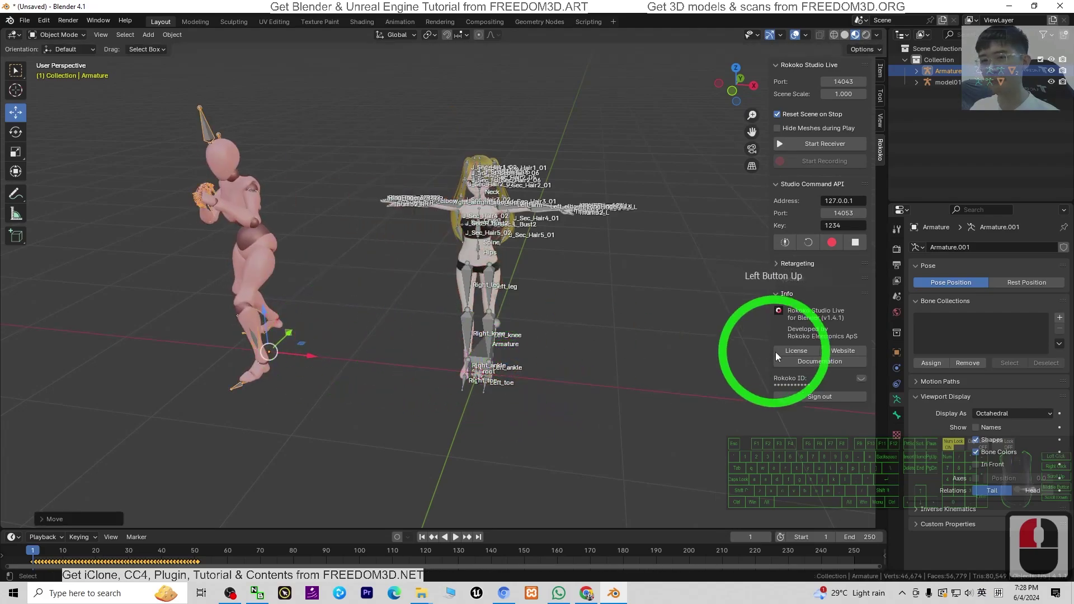
click(897, 353)
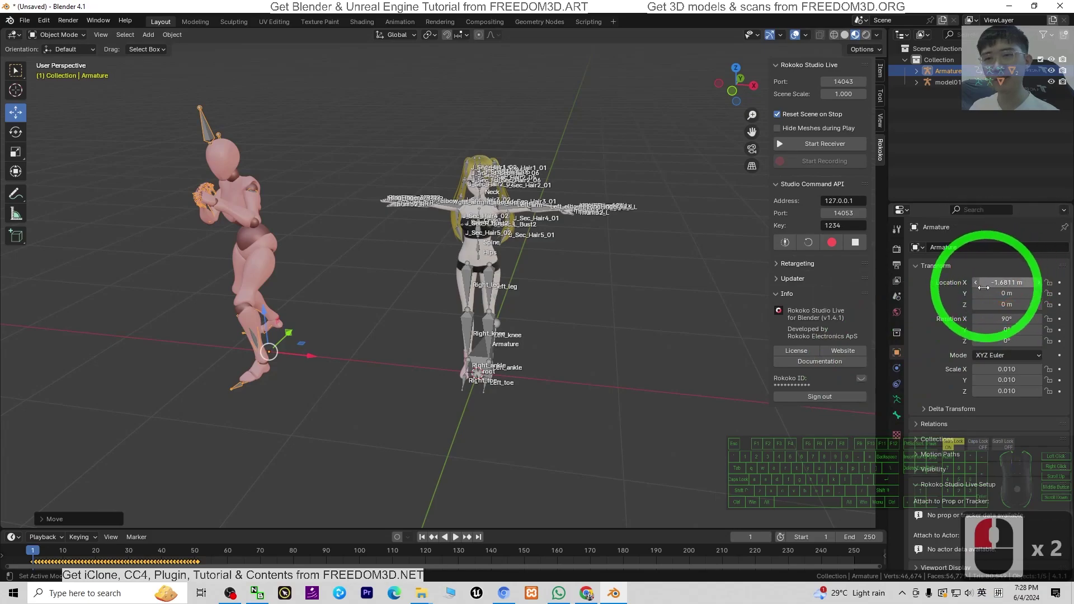
drag(316, 357, 347, 364)
middle_drag(385, 417, 447, 410)
scroll(453, 397, up, 2)
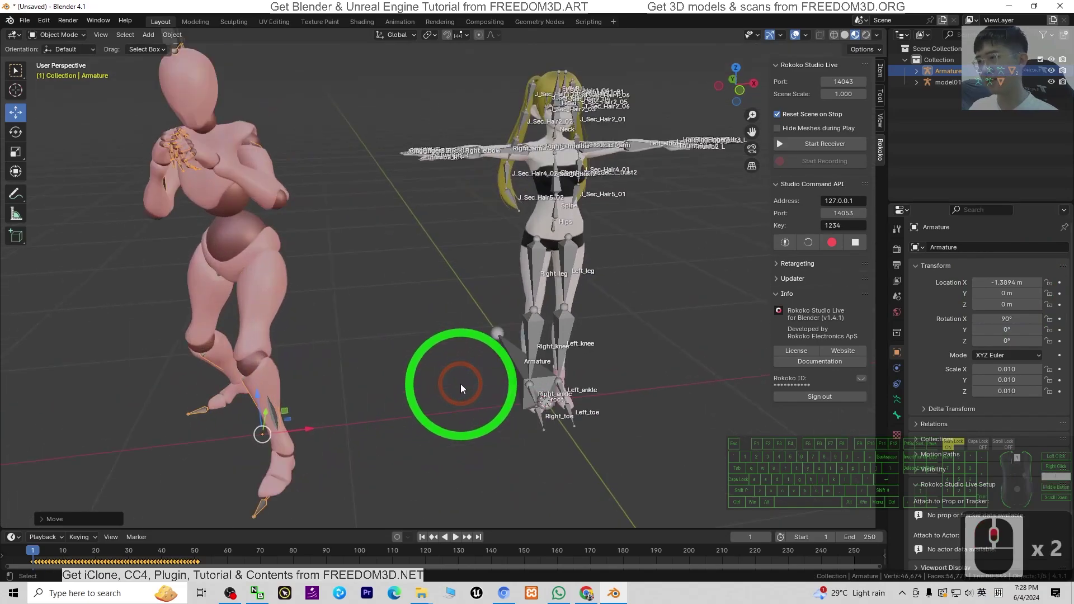
scroll(461, 384, down, 1)
Enable In Front and Names in the mannequin armature's Viewport Display settings
click(250, 387)
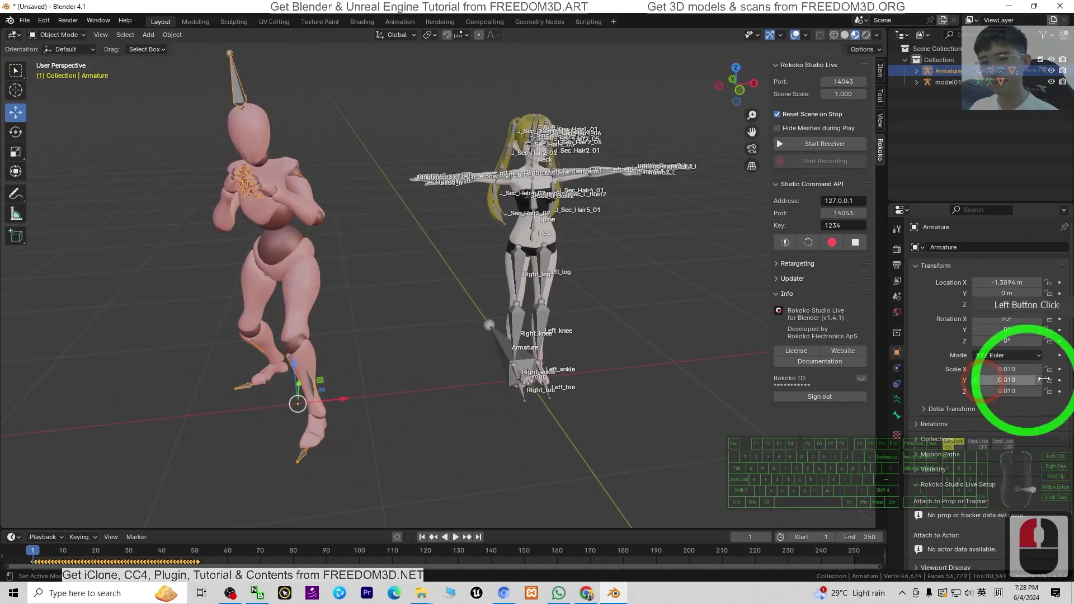
click(897, 400)
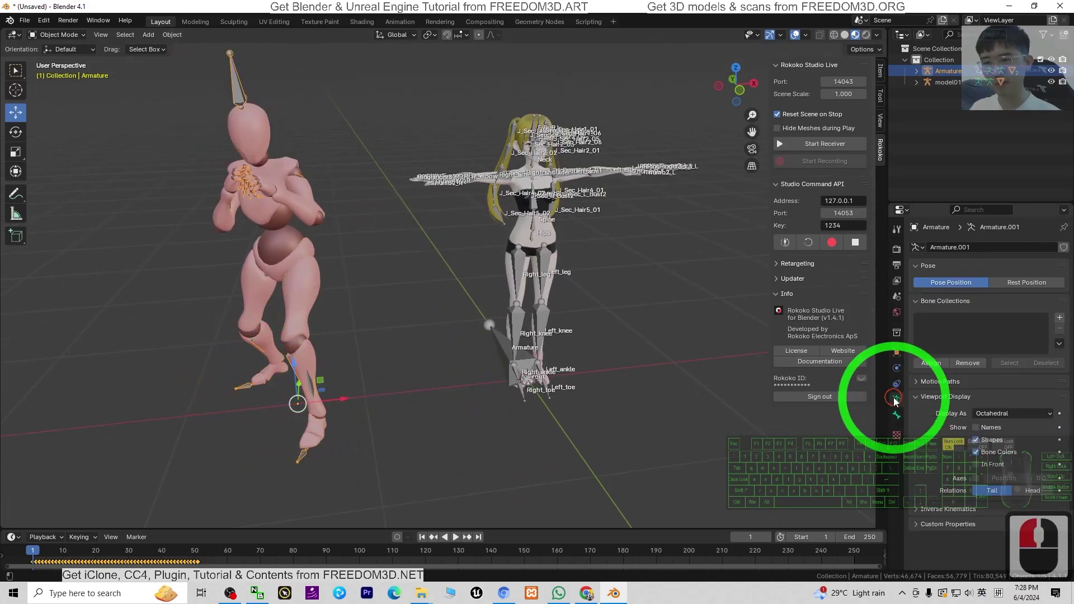
click(980, 463)
click(977, 428)
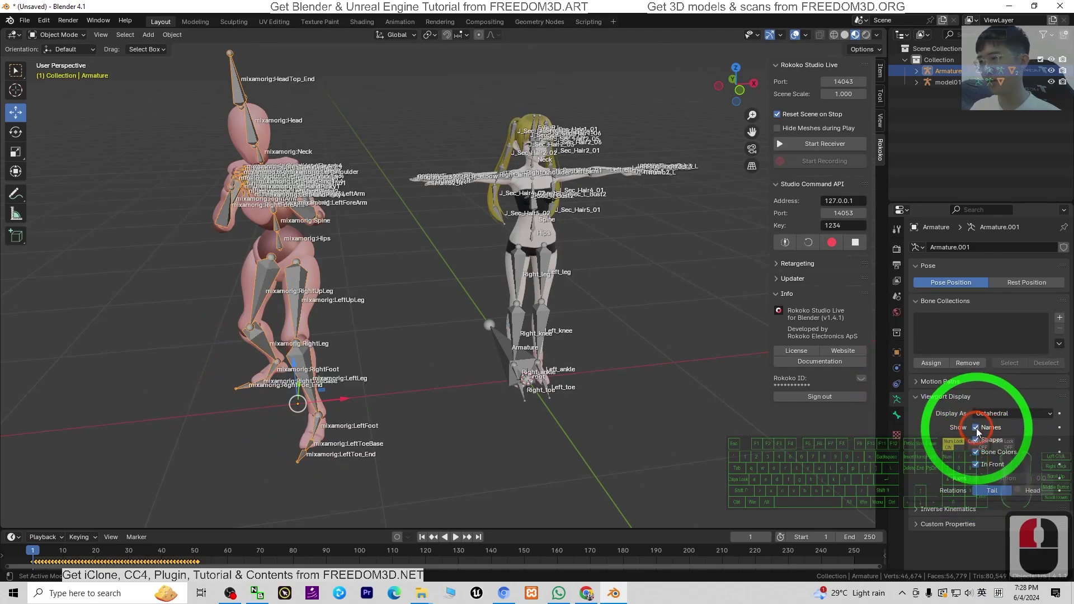
scroll(356, 390, up, 2)
scroll(357, 390, down, 1)
scroll(375, 372, up, 2)
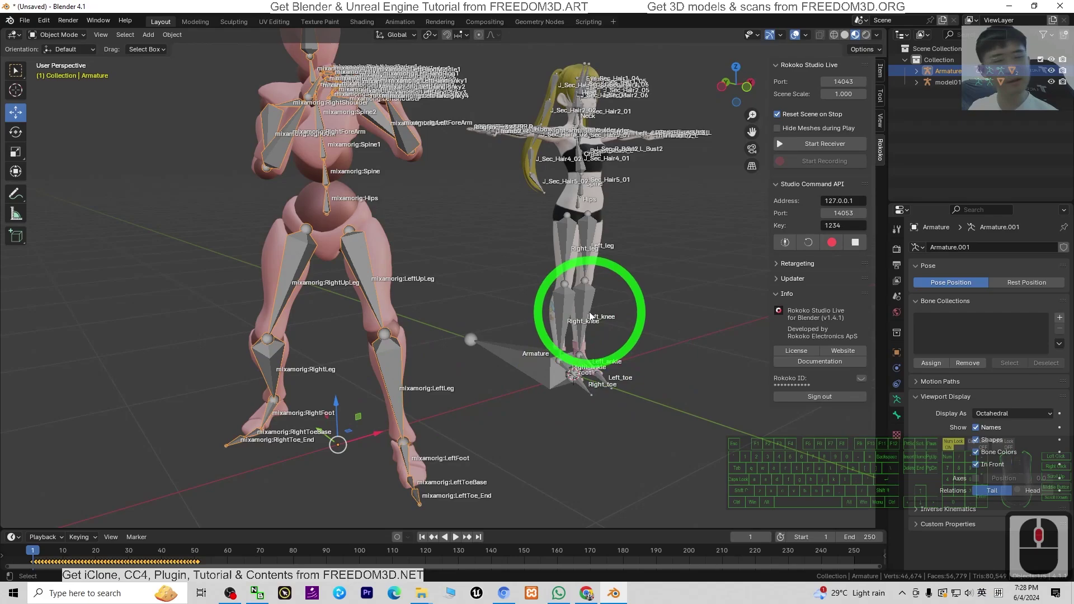
middle_drag(606, 382, 561, 371)
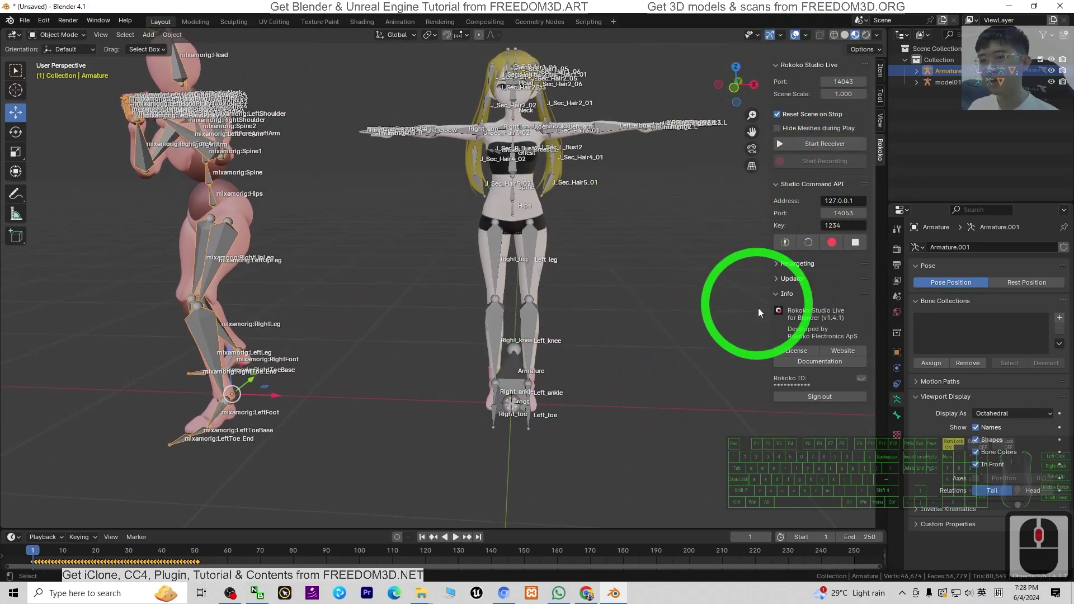
In Rokoko Retargeting, pick the mannequin's Armature as source and start picking model01 as target
click(785, 243)
click(776, 263)
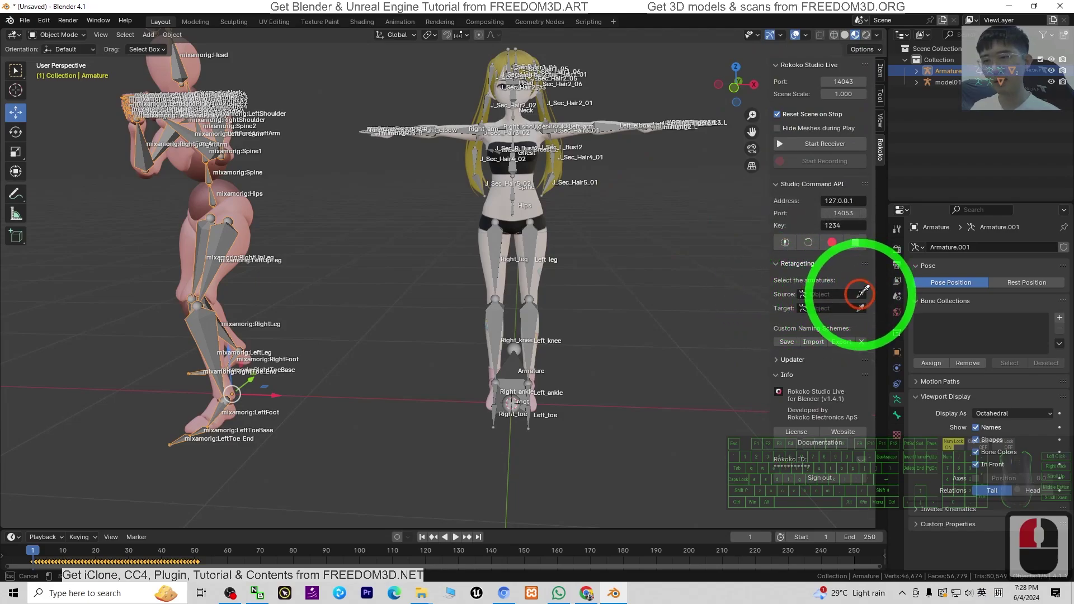
click(862, 291)
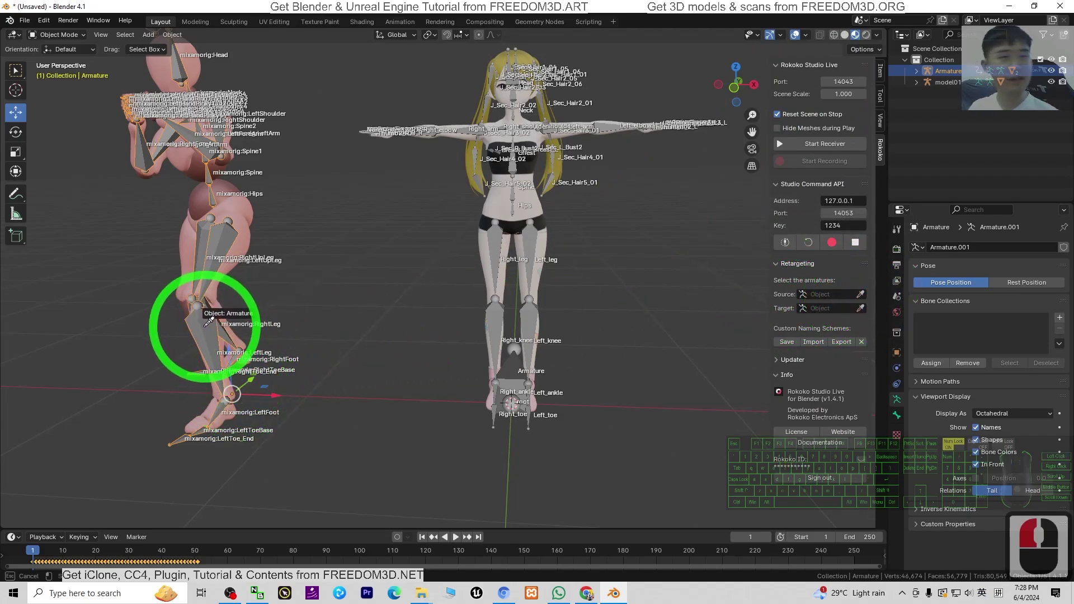
click(862, 305)
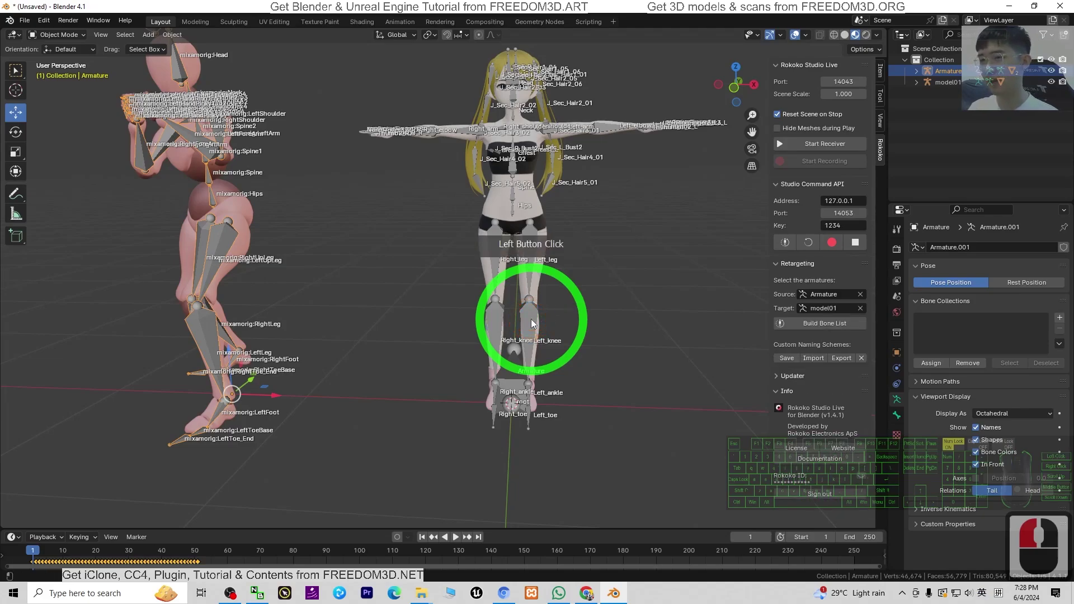
Set model01 as the Rokoko target and build the bone list
click(532, 319)
click(820, 324)
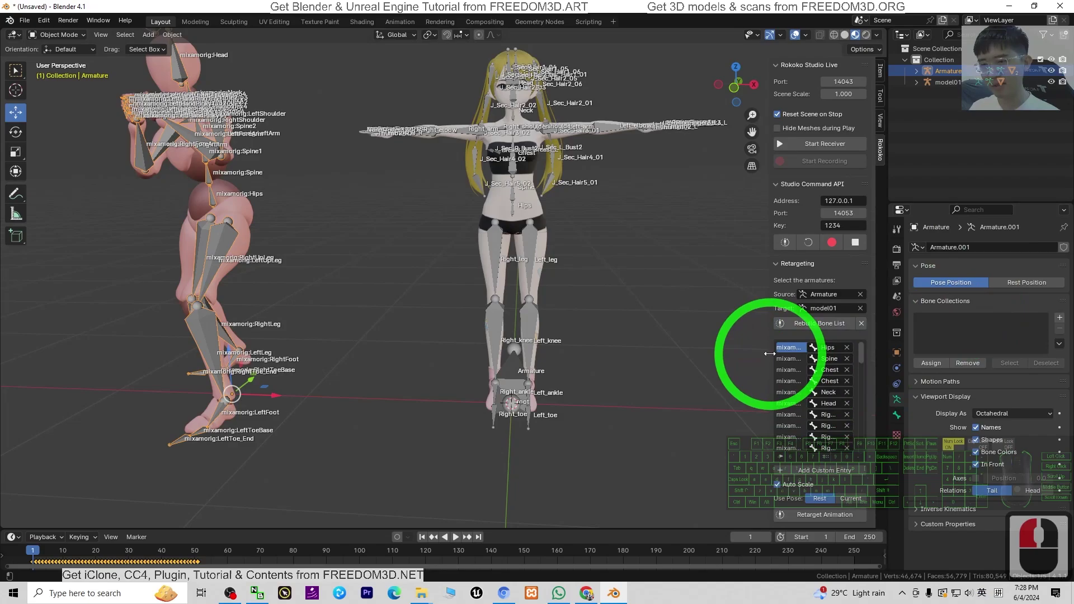
drag(773, 354, 696, 352)
scroll(760, 409, down, 2)
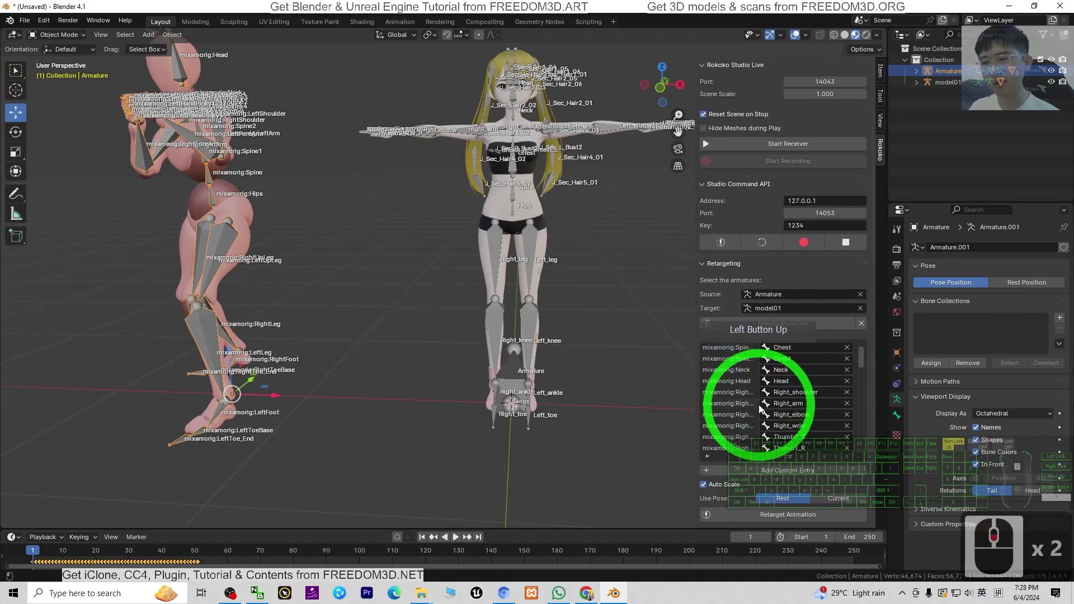
scroll(762, 411, down, 12)
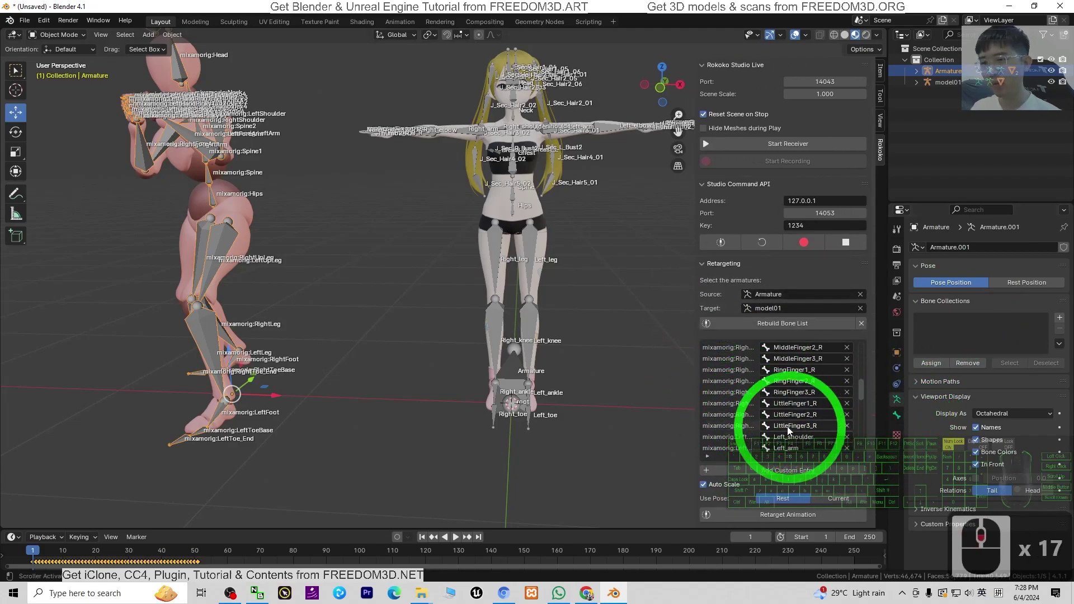
scroll(811, 406, down, 3)
scroll(811, 406, down, 11)
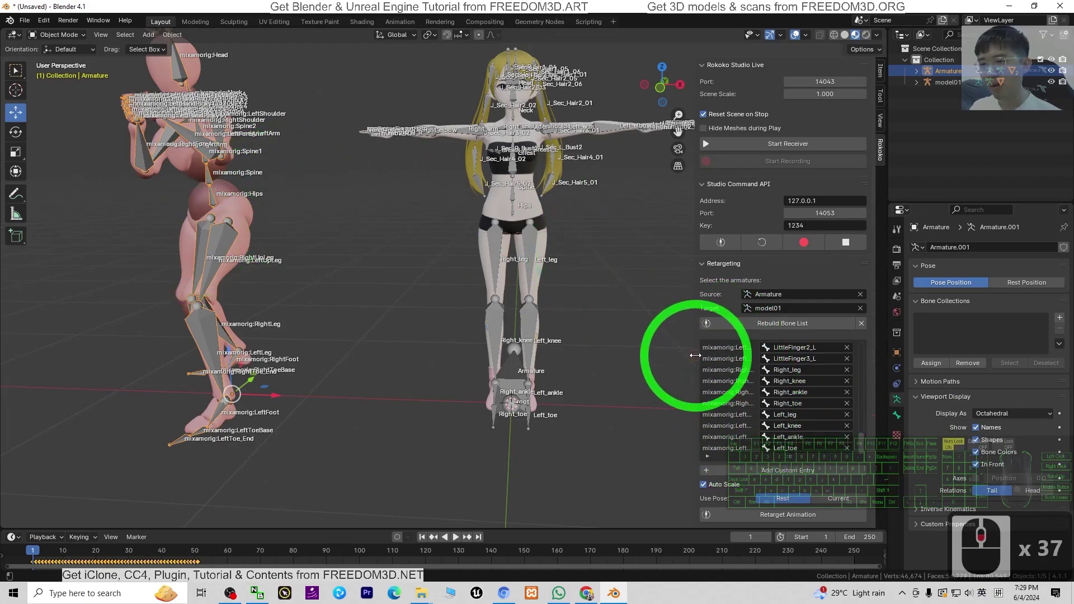
Widen the sidebar and review mappings such as LeftUpLeg to Left_leg and LeftToeBase to Left_toe
drag(695, 356, 617, 354)
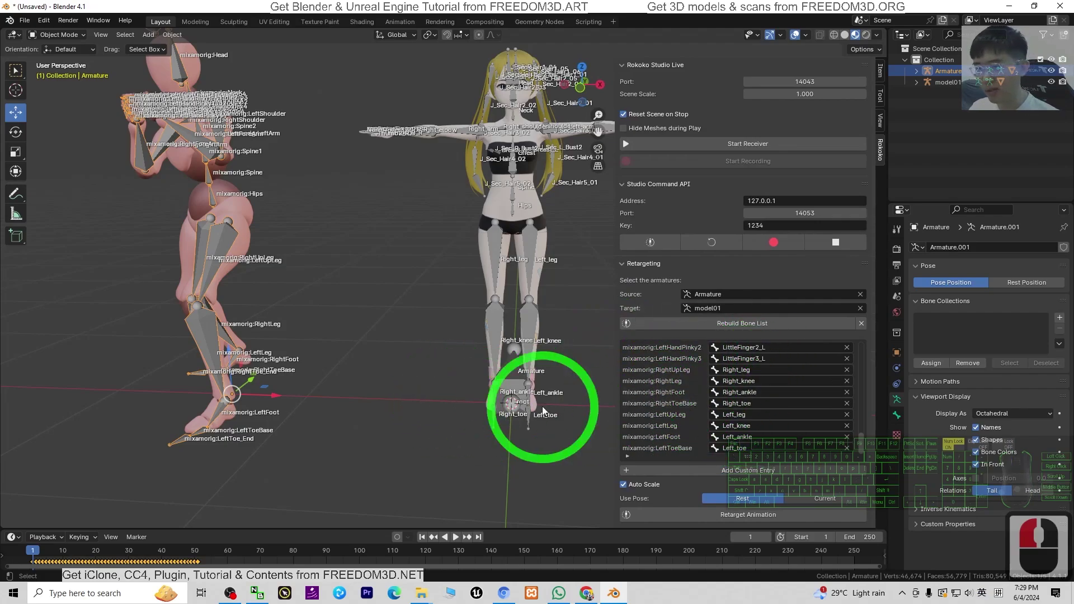
scroll(277, 368, up, 2)
scroll(341, 362, up, 3)
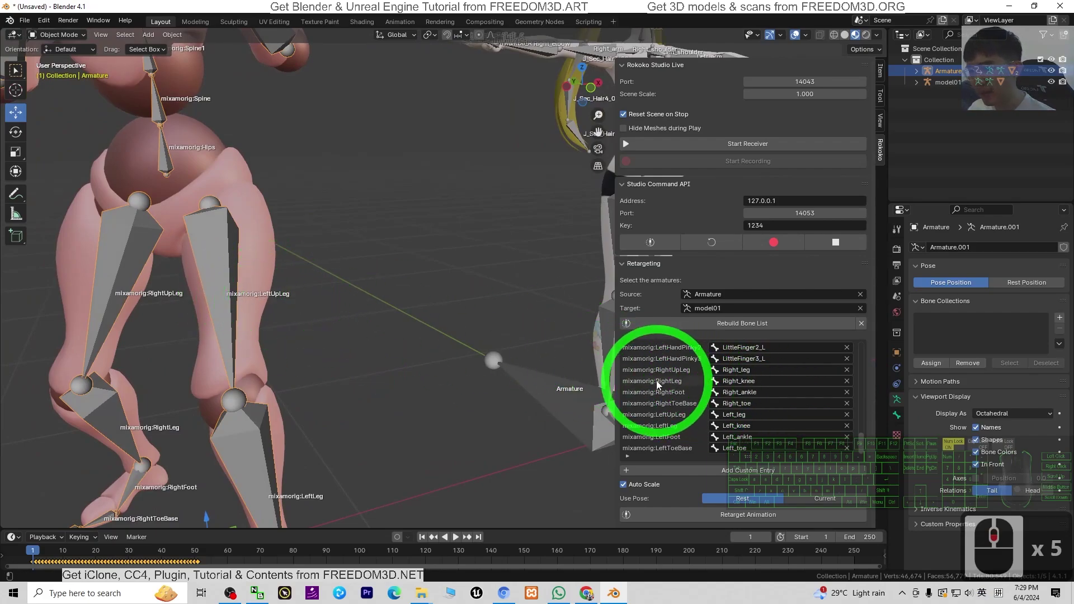
scroll(663, 367, up, 1)
scroll(663, 367, down, 1)
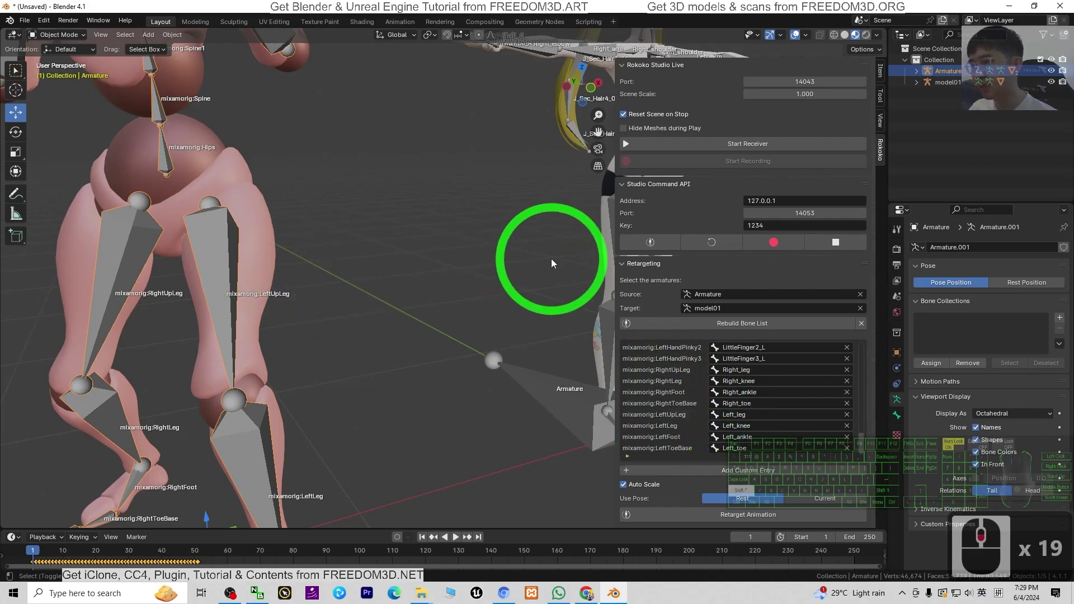
shift+middle_drag(551, 259, 425, 230)
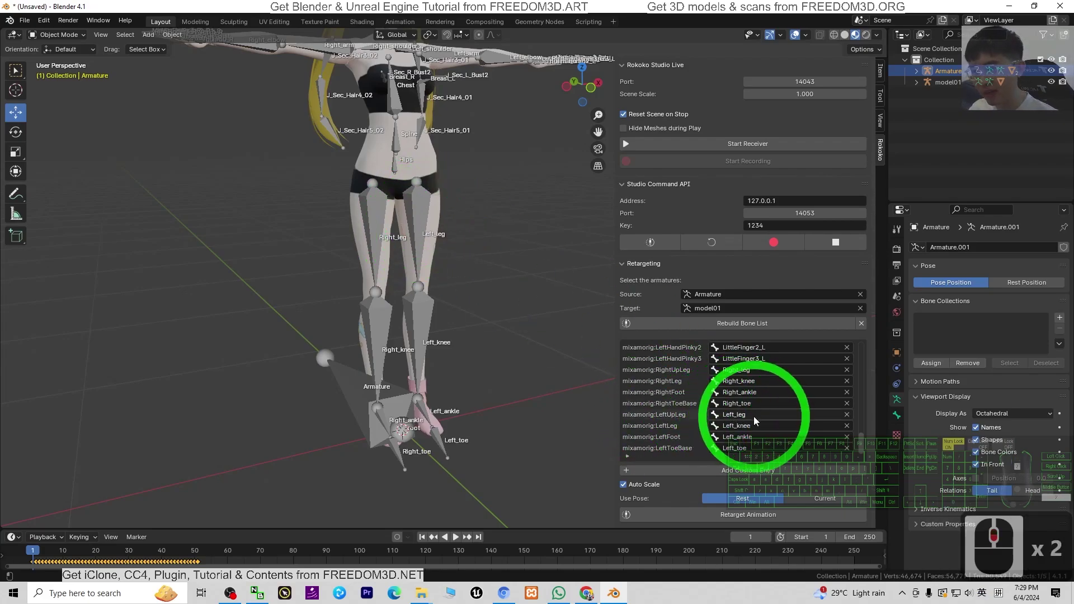
scroll(442, 223, down, 5)
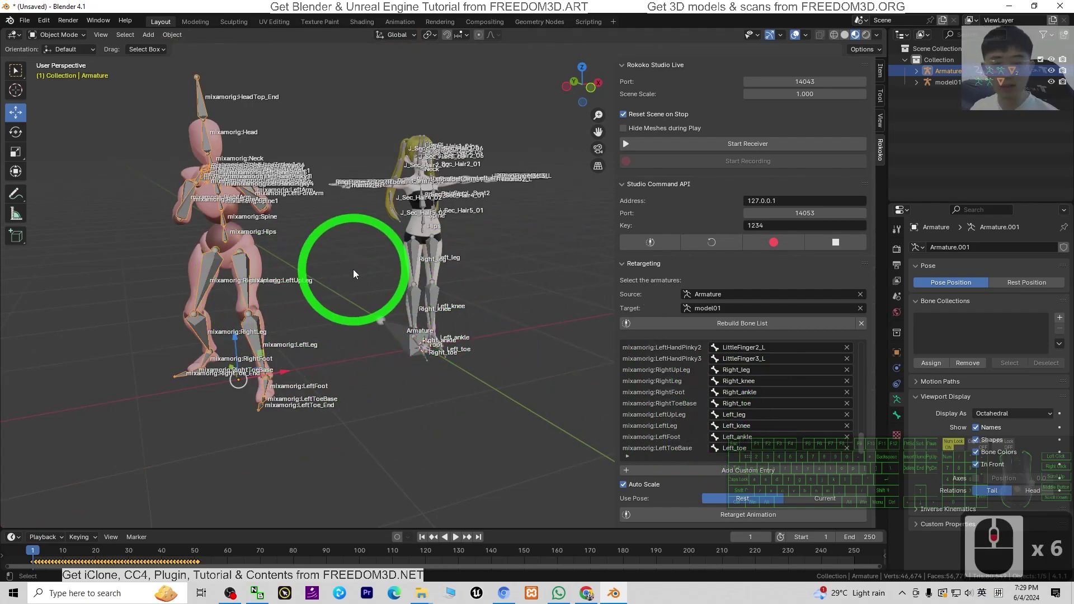
scroll(387, 308, up, 2)
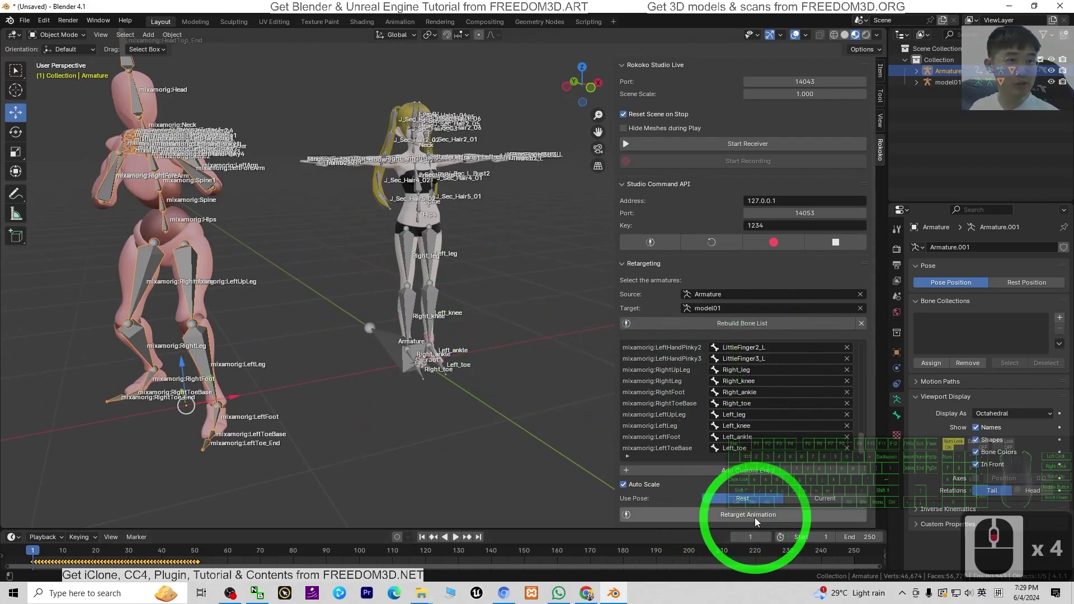
Set the Mixamo armature's Location X to 0 m in Object properties
click(190, 260)
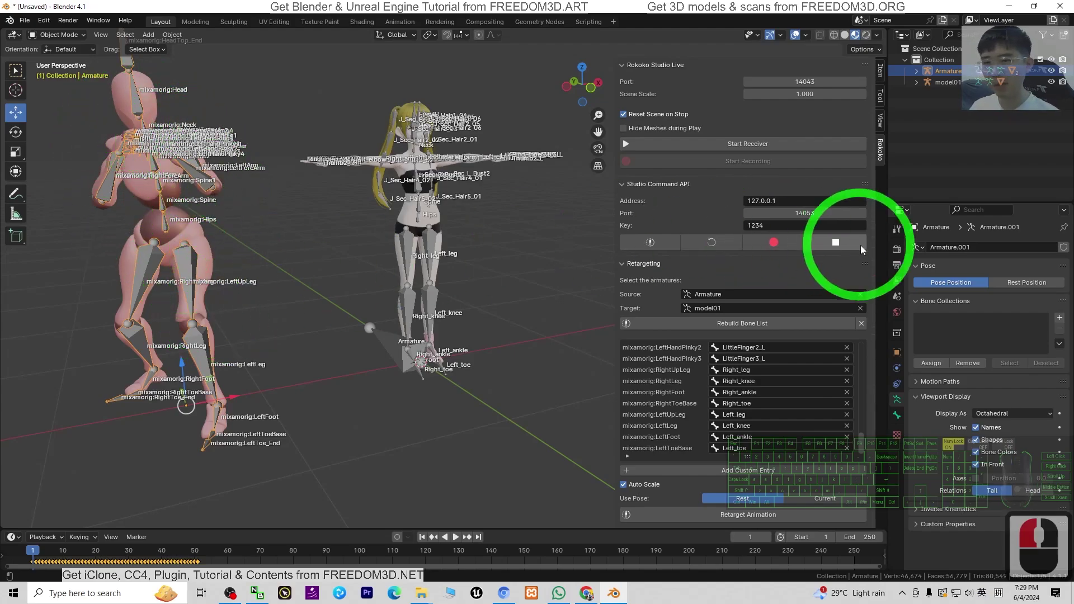
click(895, 352)
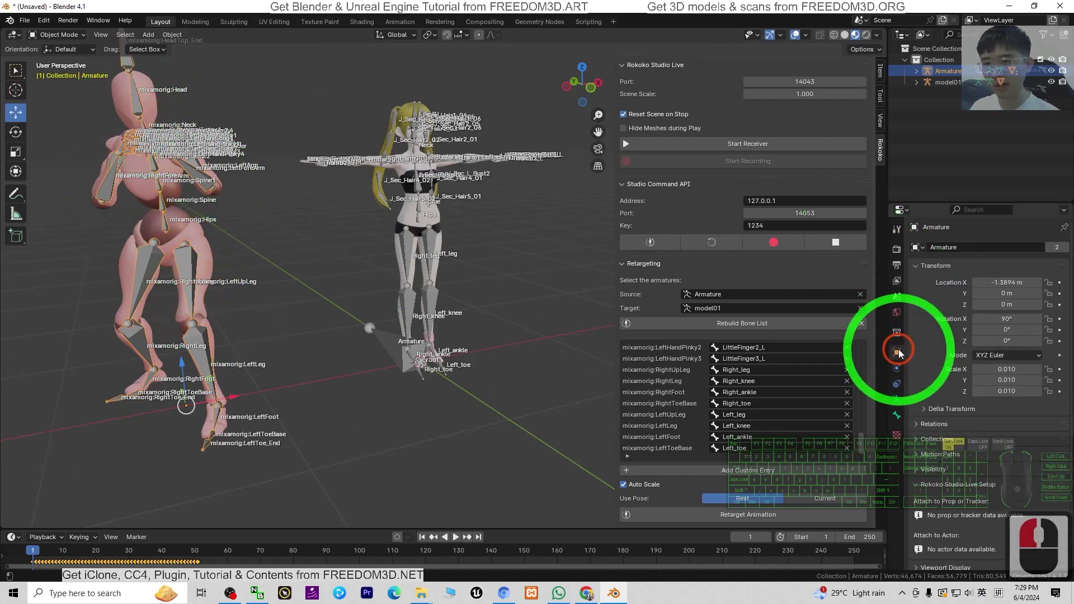
click(1005, 281)
text(0)
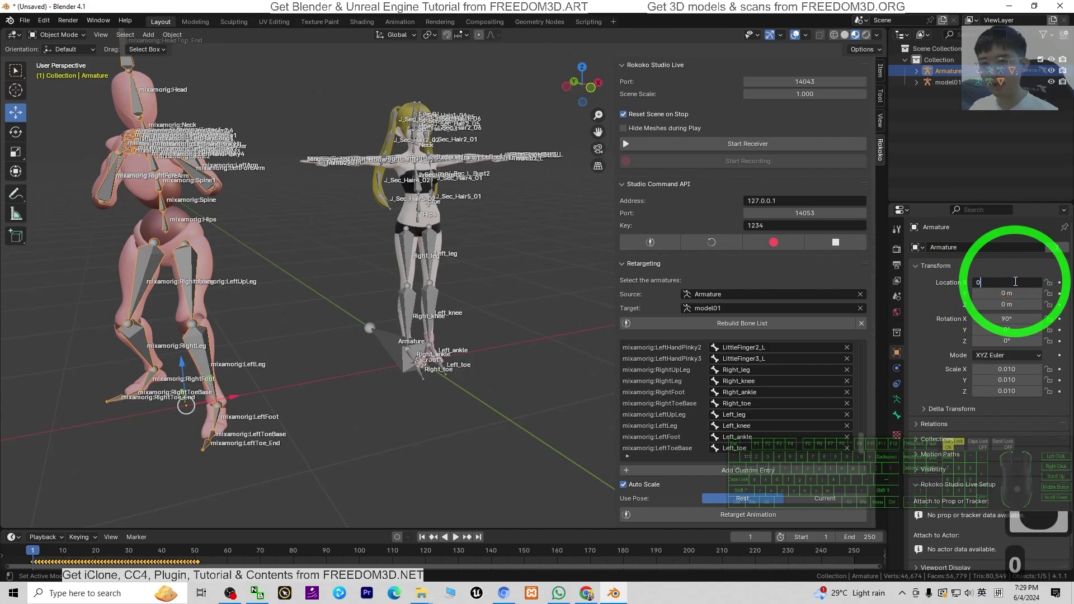
key(Return)
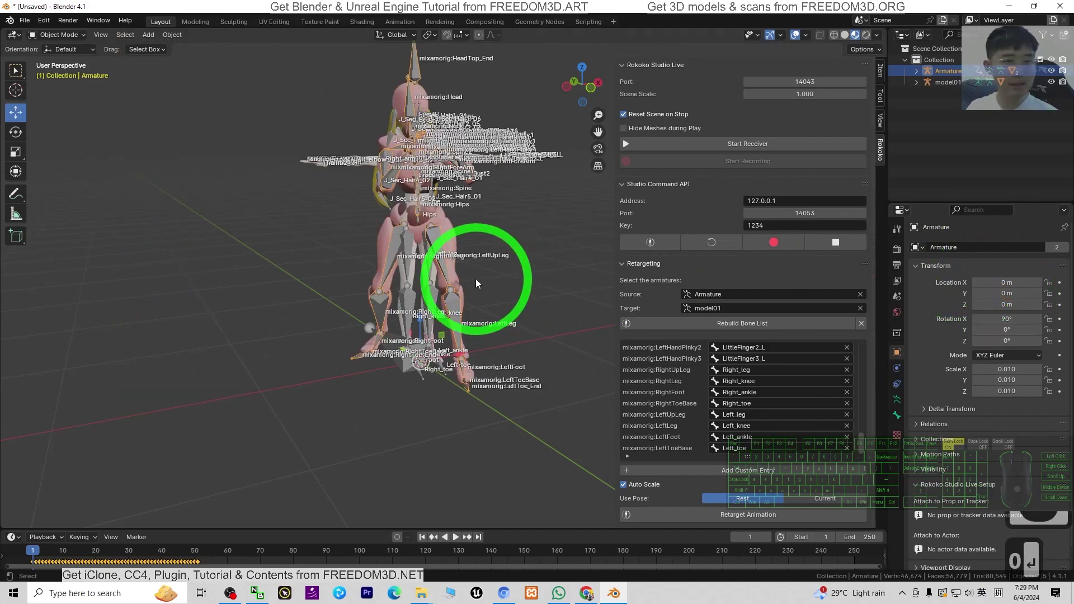
Retarget the Mixamo animation onto model01 and scroll through the Rokoko bone list
click(750, 515)
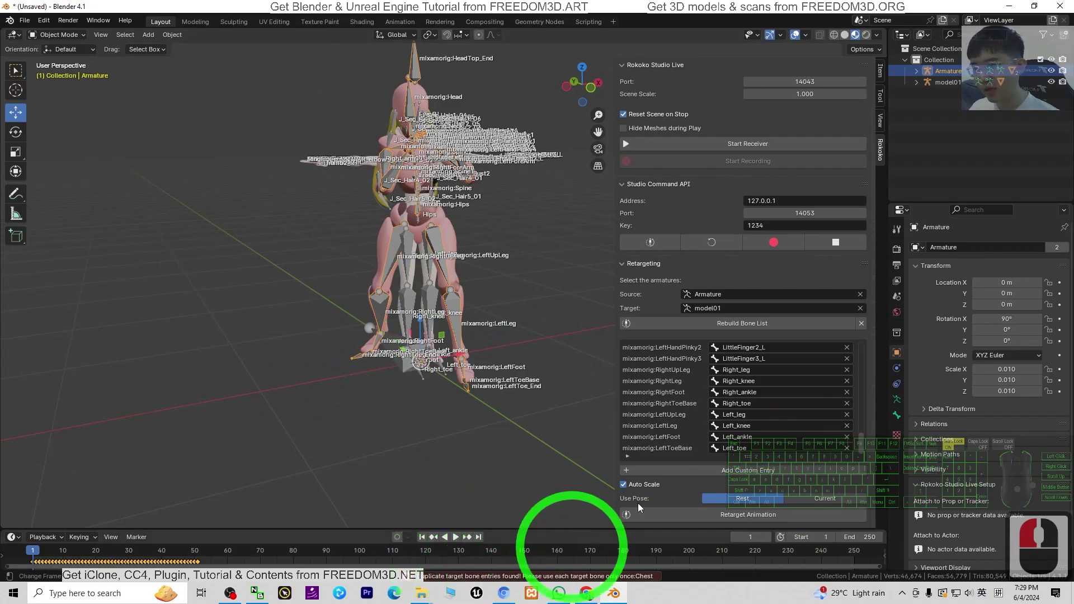
scroll(772, 392, up, 5)
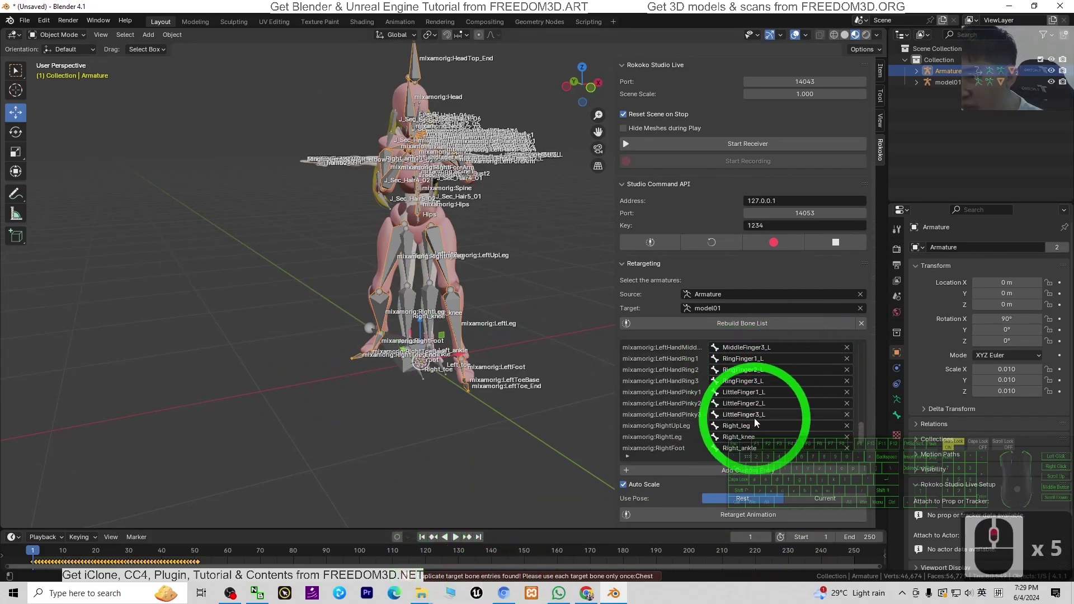
scroll(790, 405, up, 20)
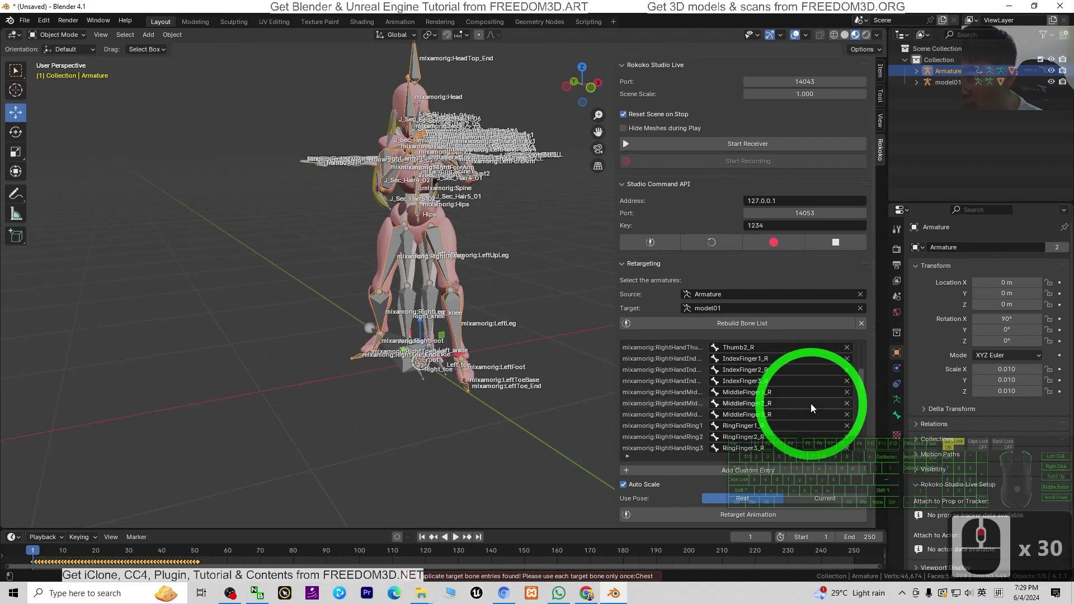
scroll(811, 404, up, 20)
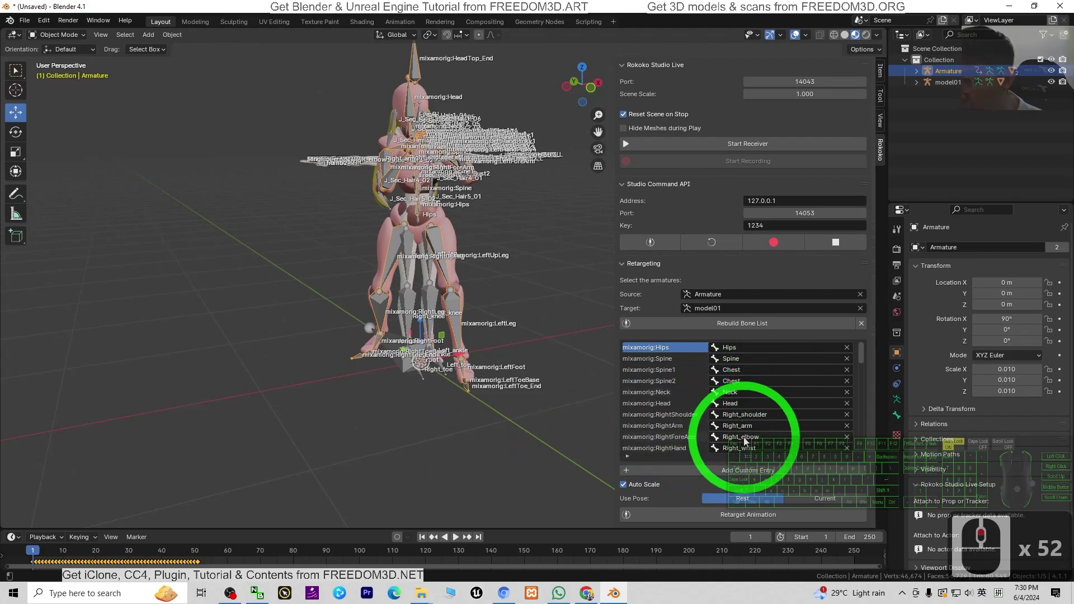
scroll(744, 436, down, 2)
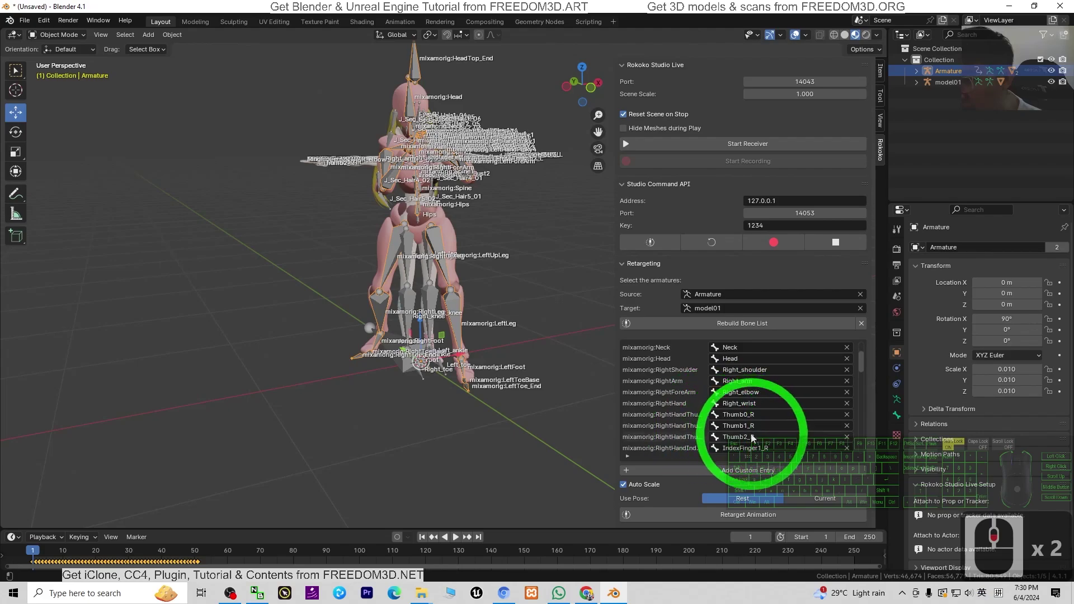
scroll(747, 439, down, 2)
scroll(741, 436, down, 6)
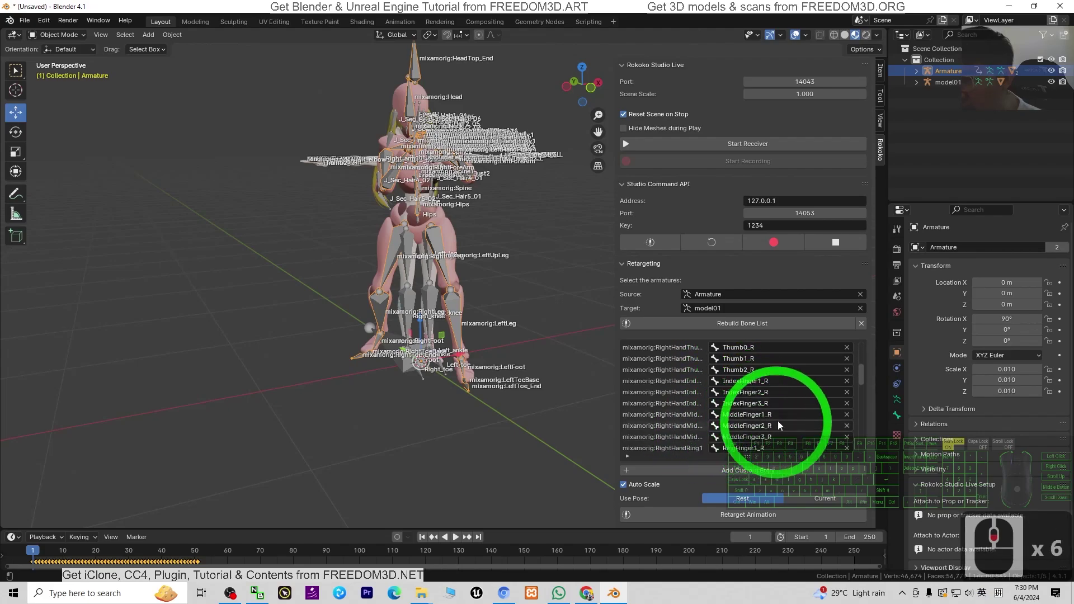
scroll(739, 432, down, 2)
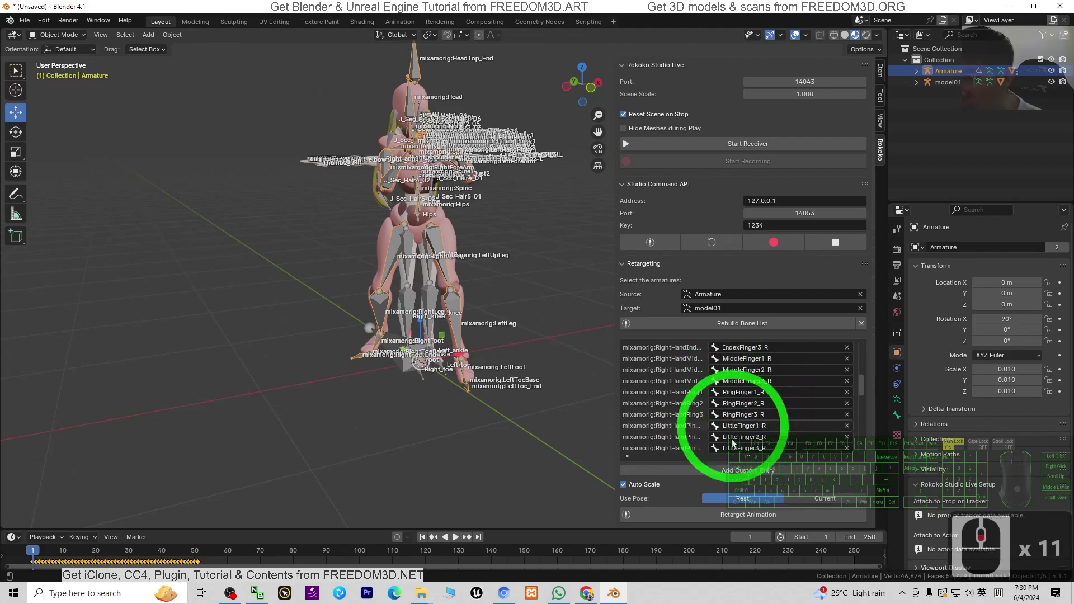
scroll(754, 427, down, 3)
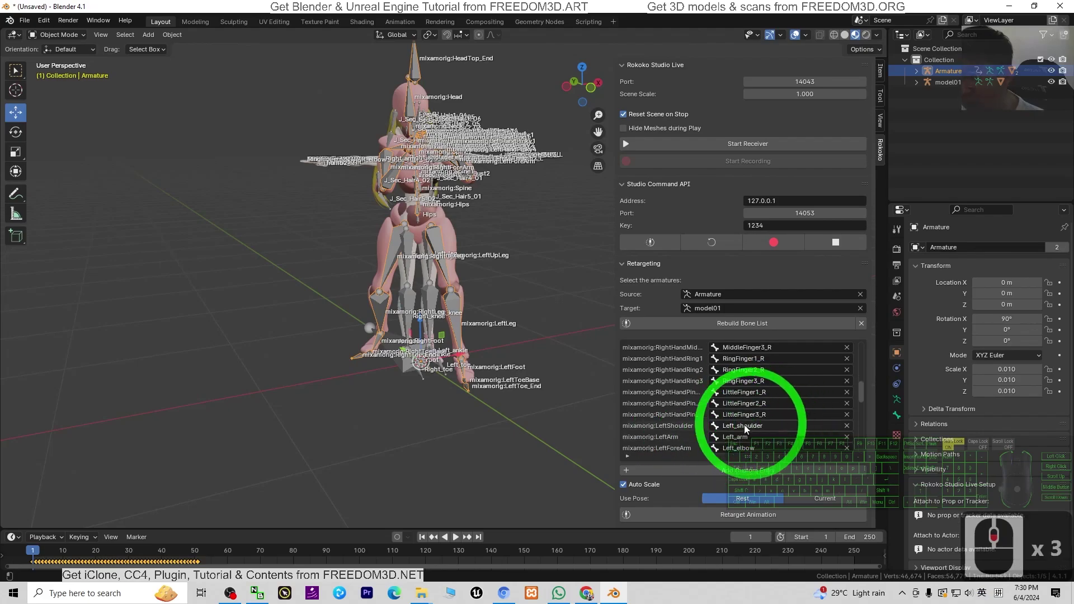
scroll(747, 425, down, 3)
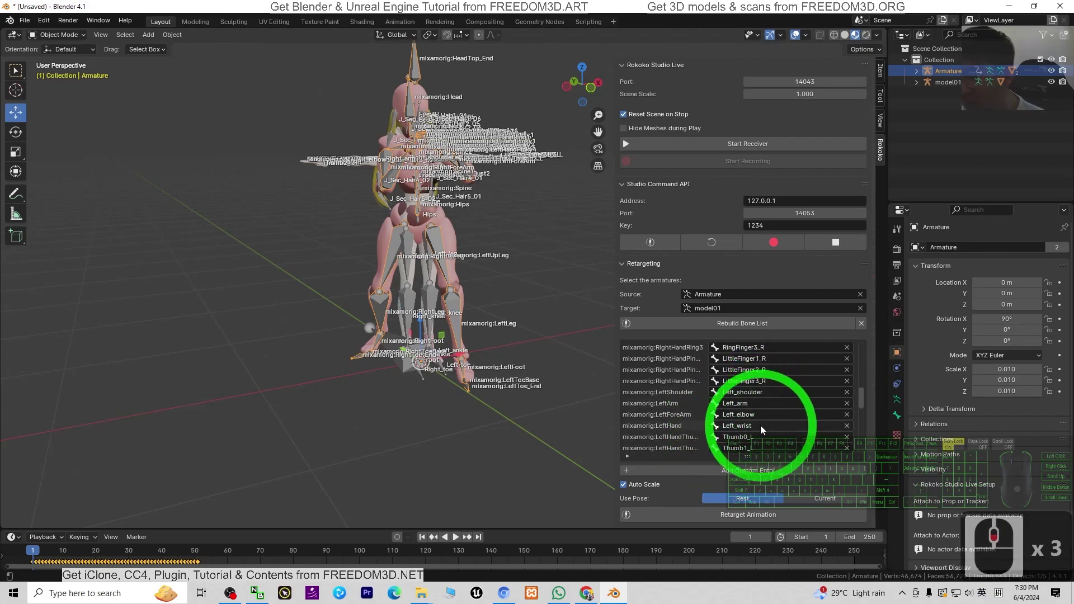
scroll(753, 431, down, 5)
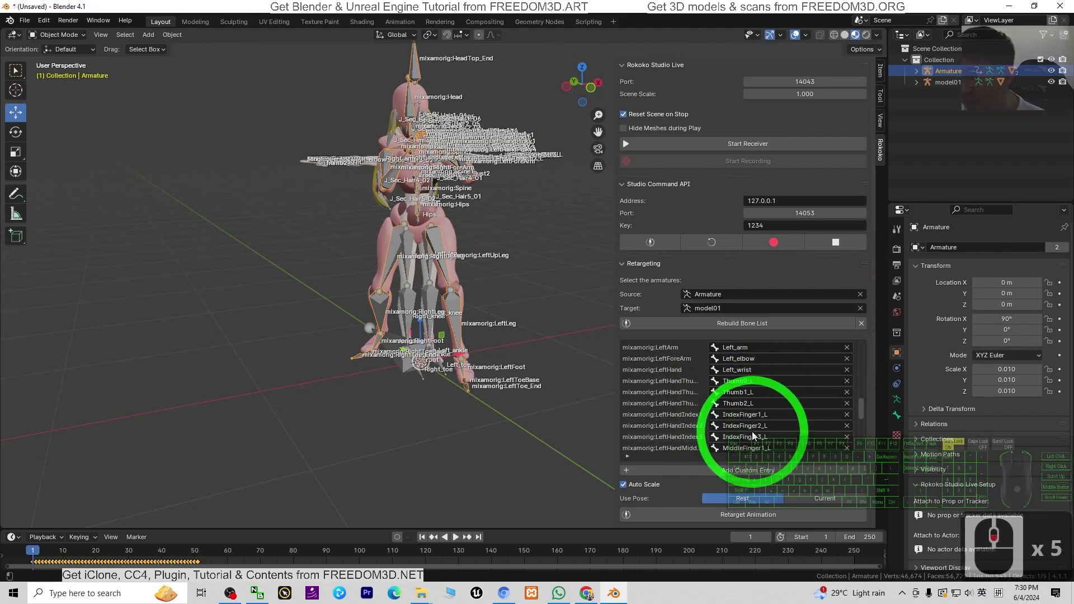
scroll(782, 404, down, 13)
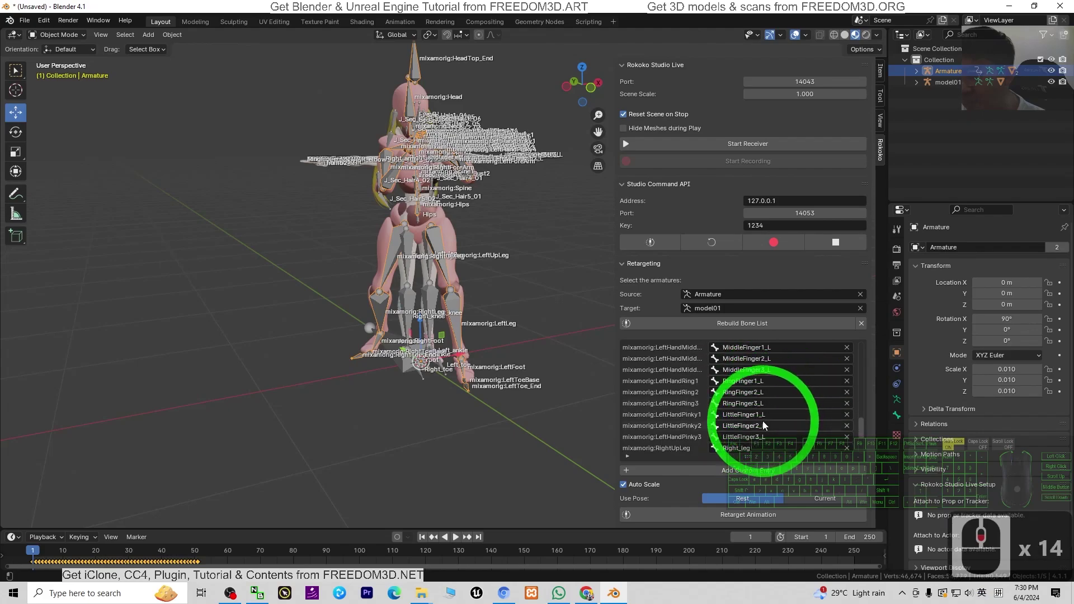
scroll(792, 417, down, 4)
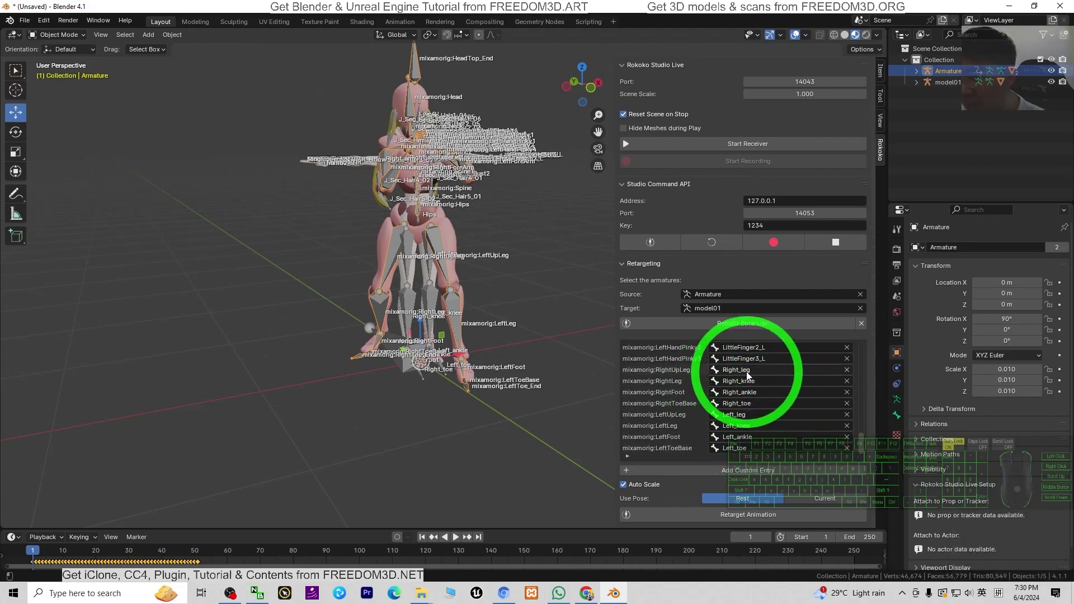
scroll(800, 380, up, 4)
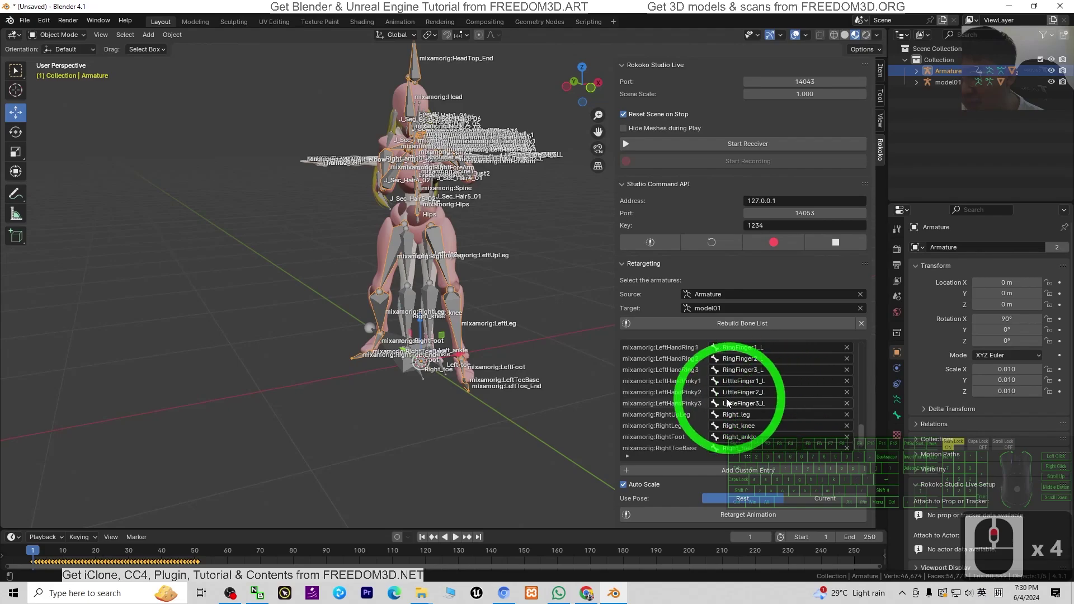
scroll(778, 387, up, 4)
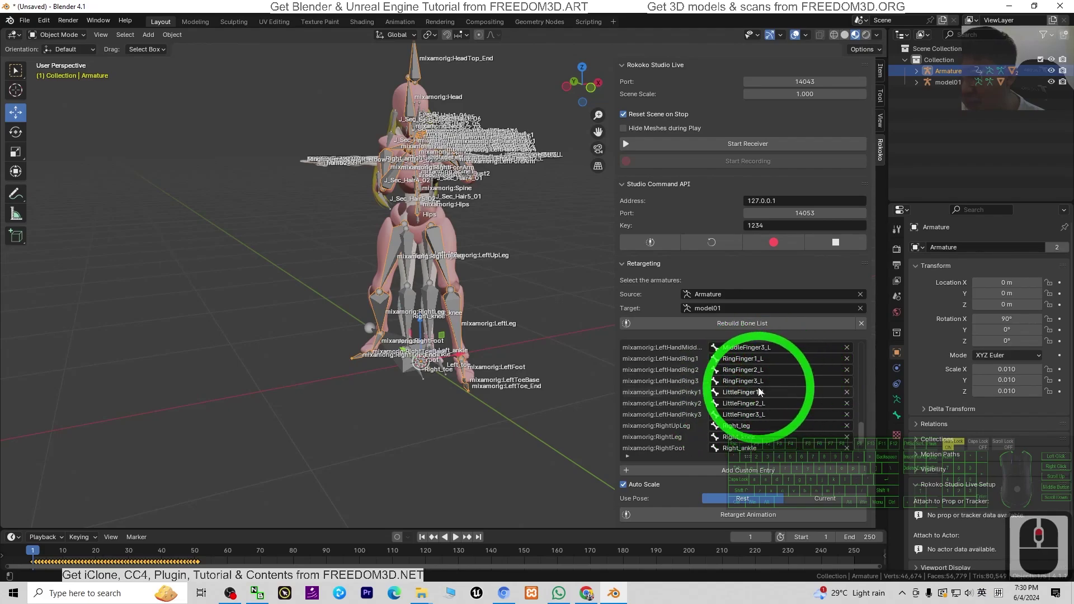
scroll(762, 380, up, 7)
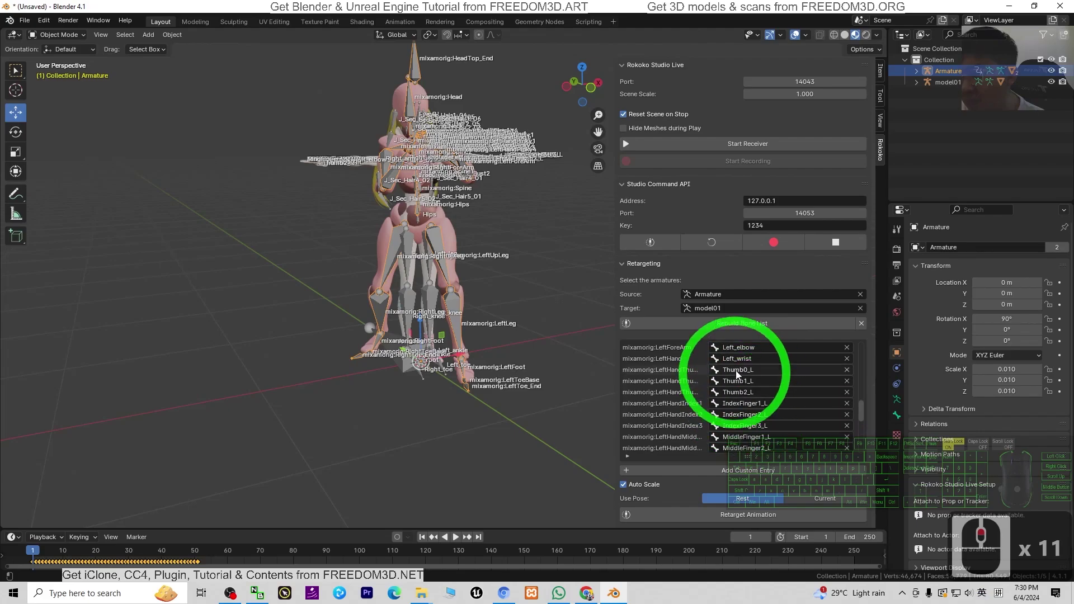
scroll(749, 392, up, 4)
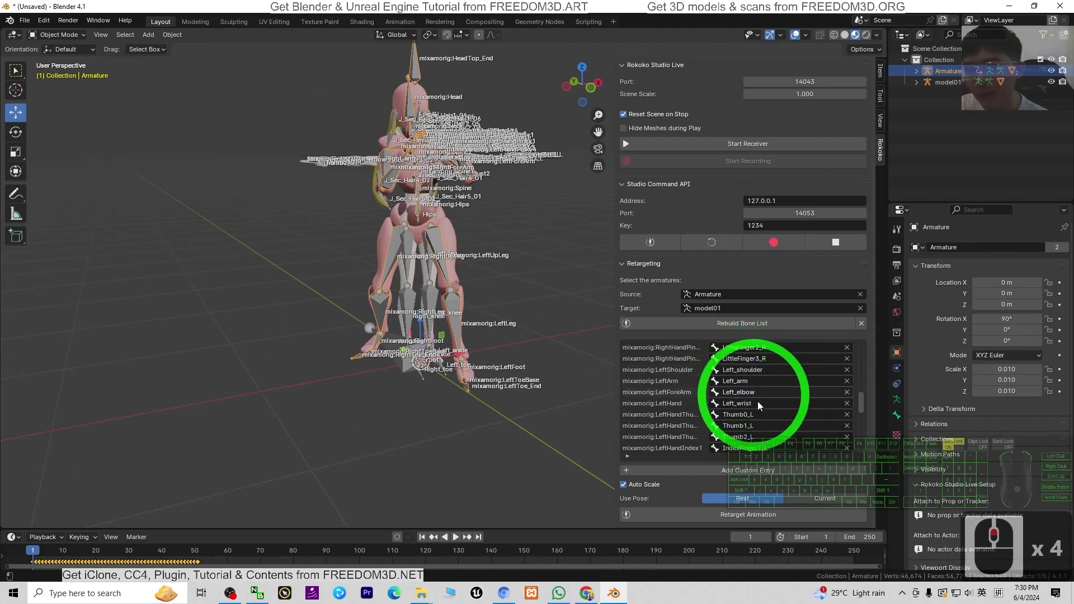
scroll(778, 386, up, 2)
scroll(782, 388, up, 8)
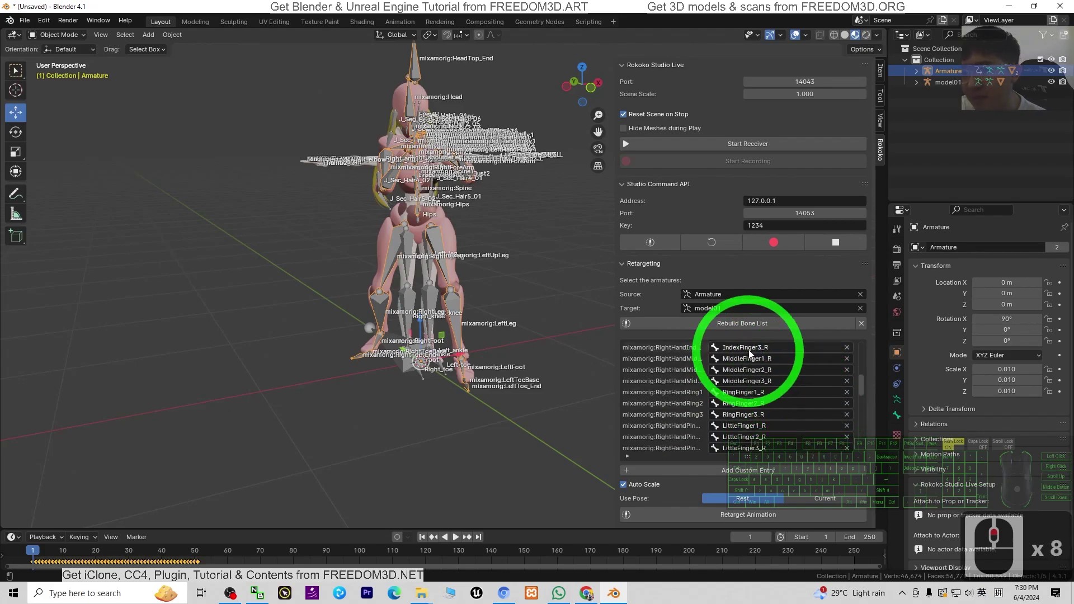
scroll(765, 375, up, 8)
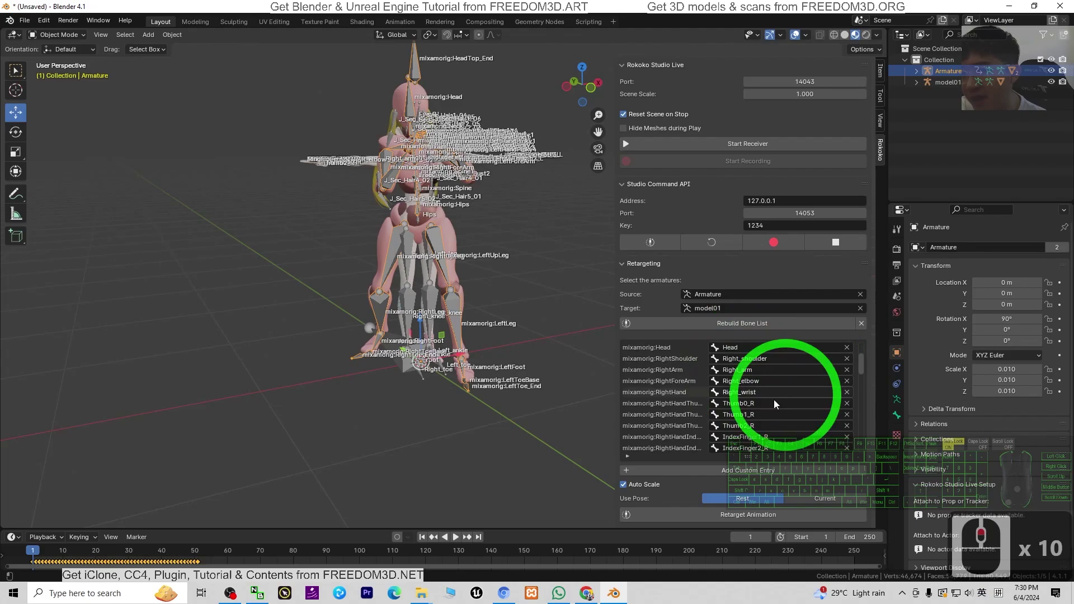
scroll(766, 408, down, 2)
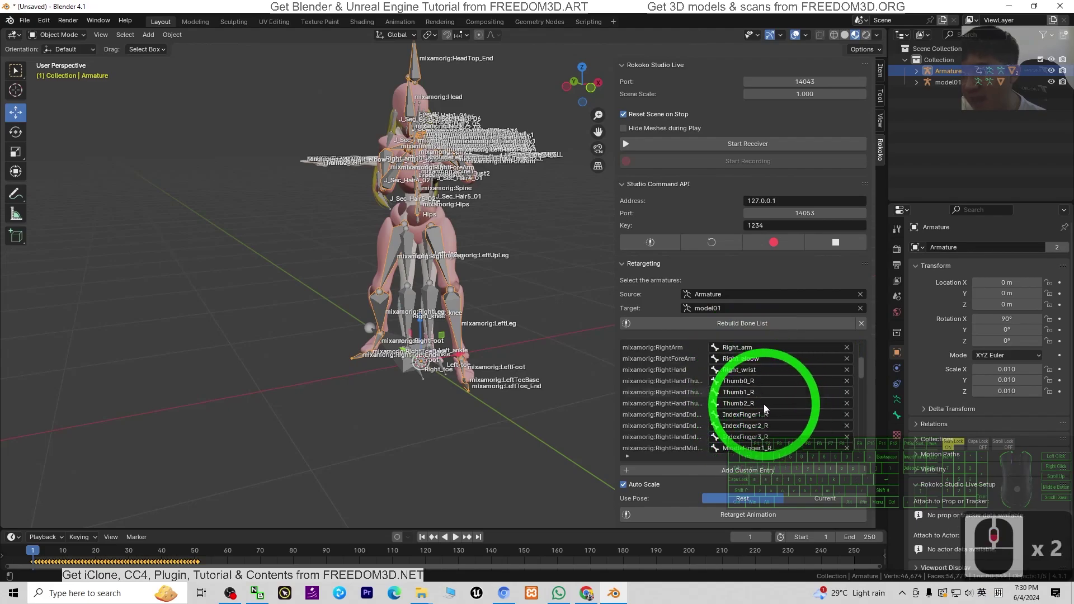
scroll(487, 221, up, 2)
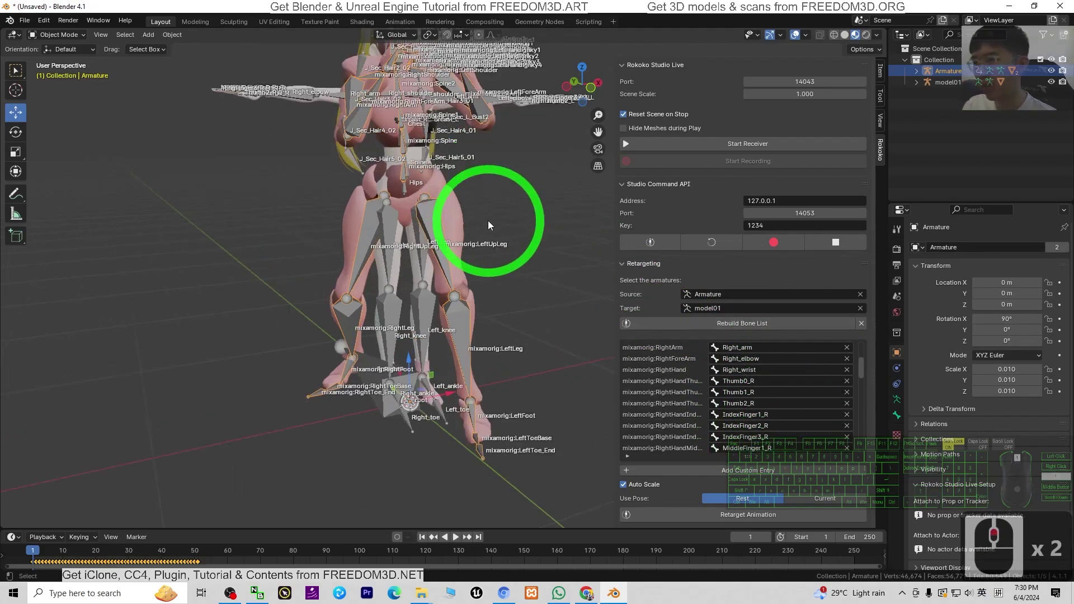
scroll(767, 412, up, 14)
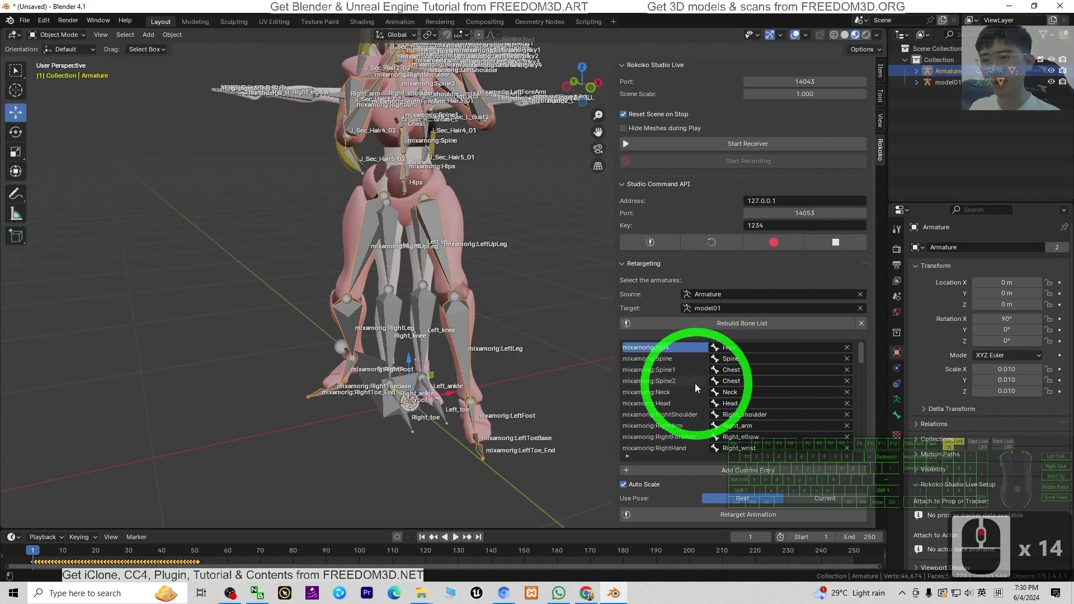
Move the Mixamo armature along X to about -0.945 m beside the girl
click(66, 134)
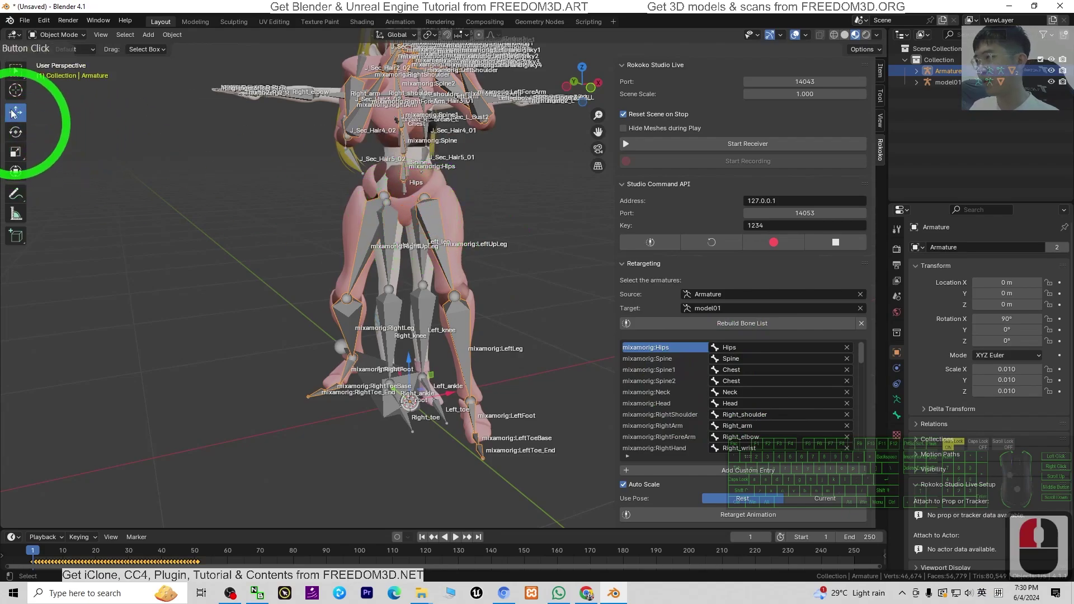
drag(437, 394, 224, 266)
click(240, 191)
middle_drag(240, 191, 468, 364)
middle_click(537, 369)
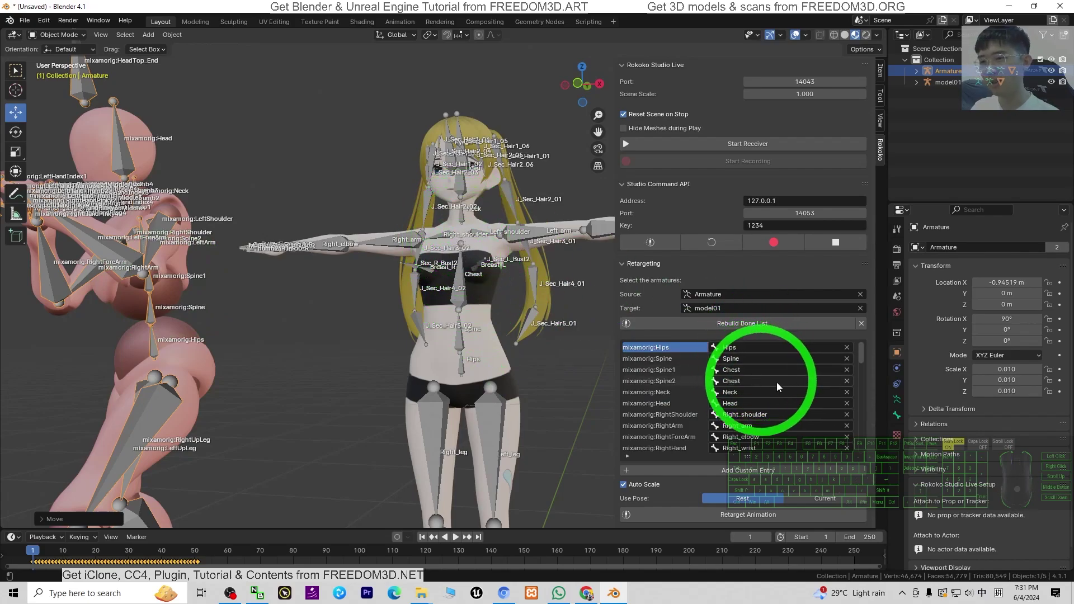
Clear the duplicate Chest target mapped to Spine2 in the bone list
click(847, 382)
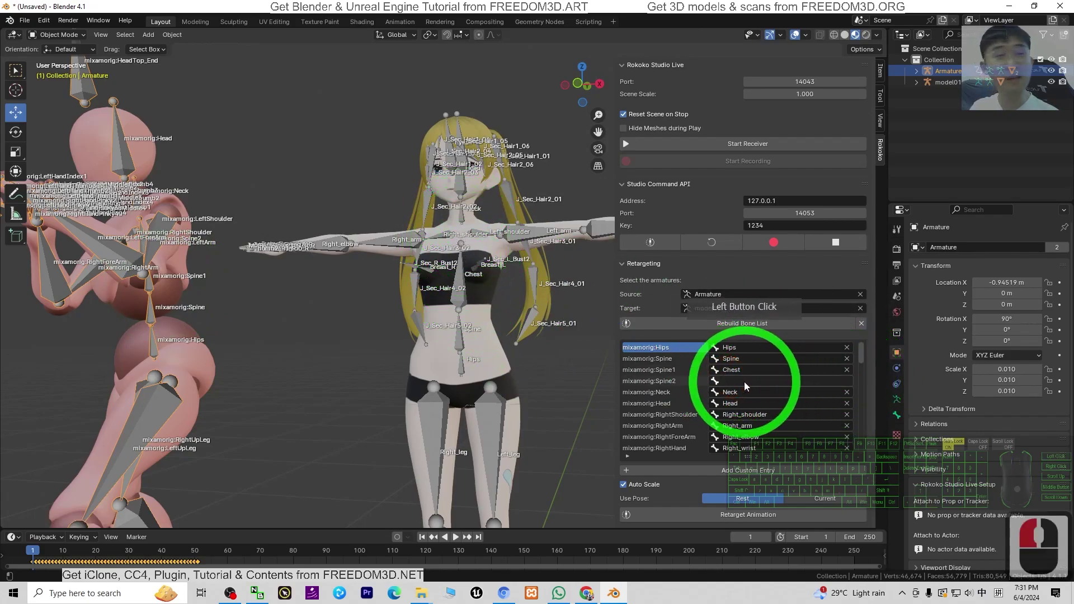
scroll(756, 390, down, 10)
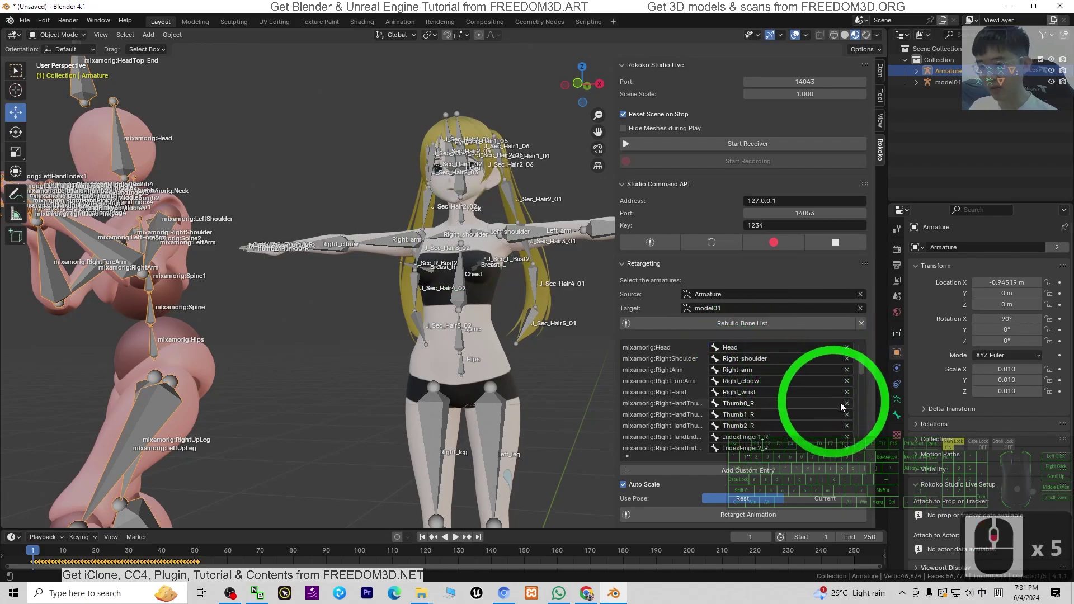
scroll(354, 307, down, 5)
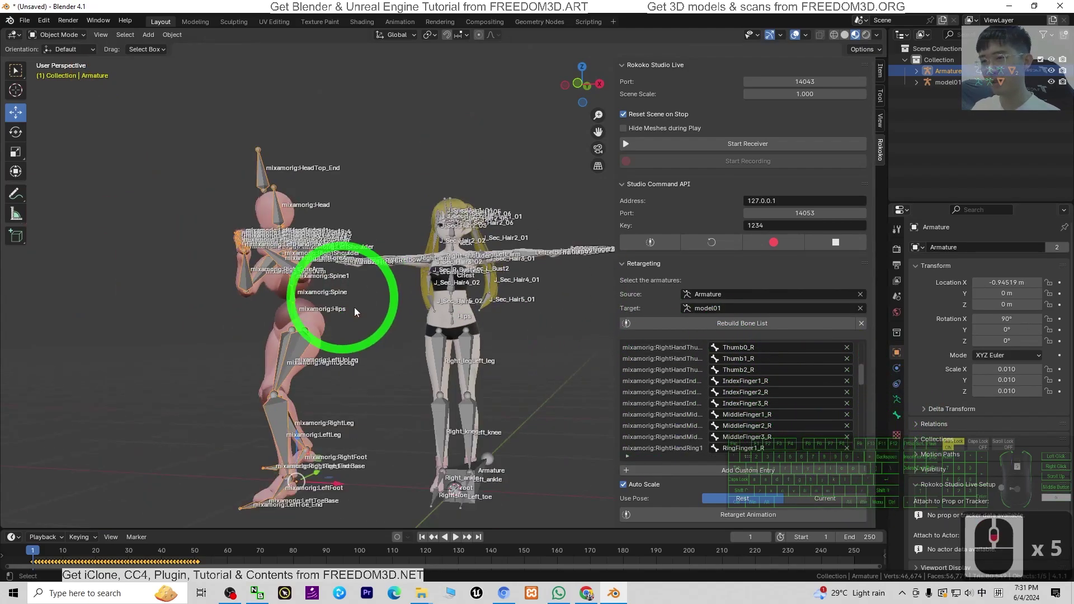
Set the Mixamo armature's Location X back to 0 m in the Transform panel
click(444, 324)
click(990, 319)
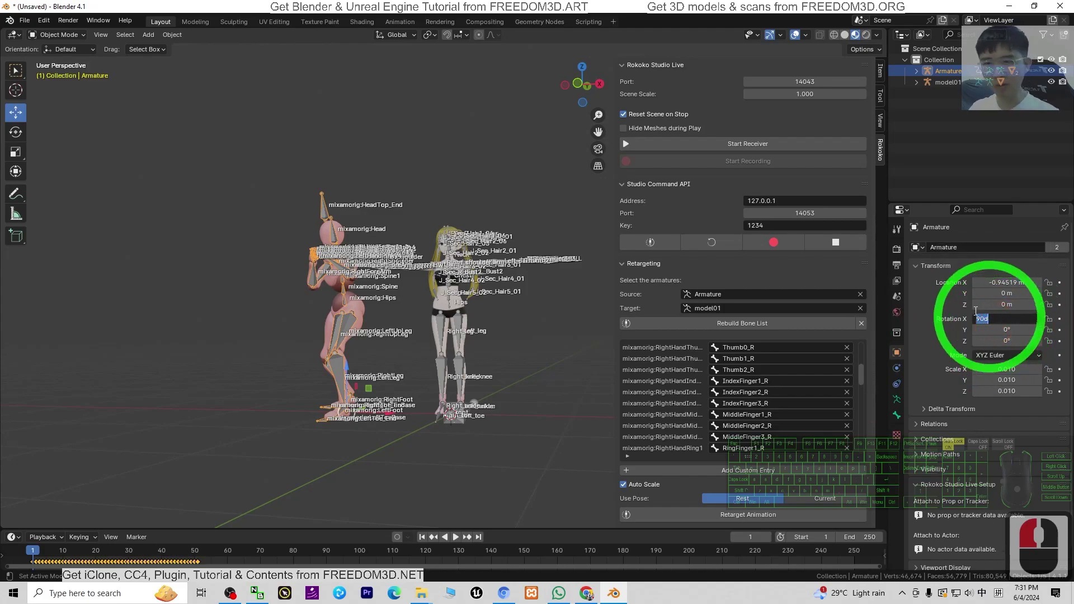
double_click(993, 283)
text(0)
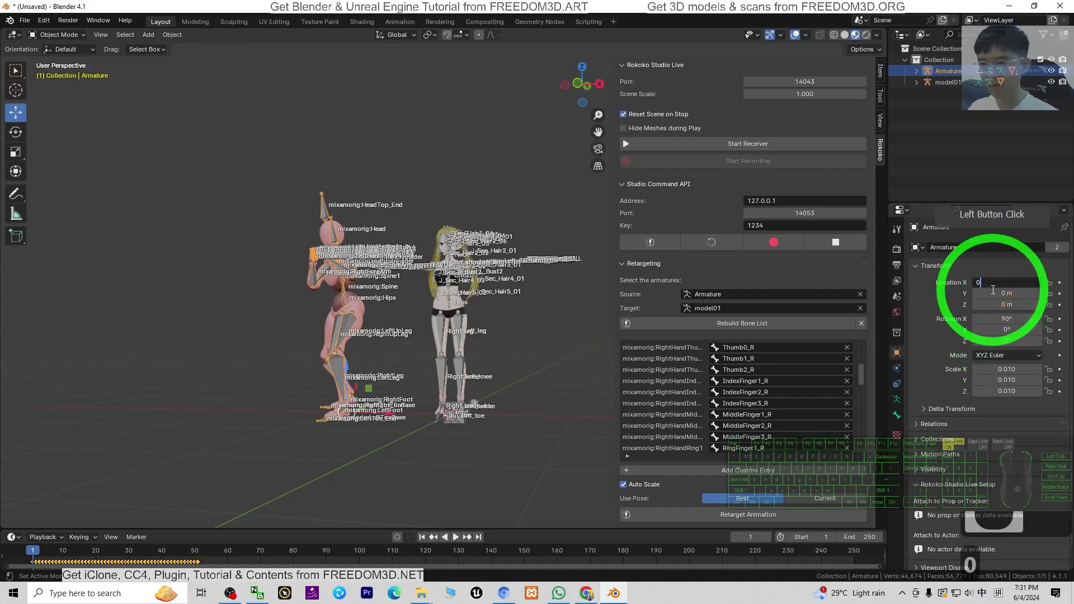
key(Return)
scroll(752, 482, down, 2)
Retarget the Mixamo animation onto model01 and select the girl's rig to check the pose
click(747, 470)
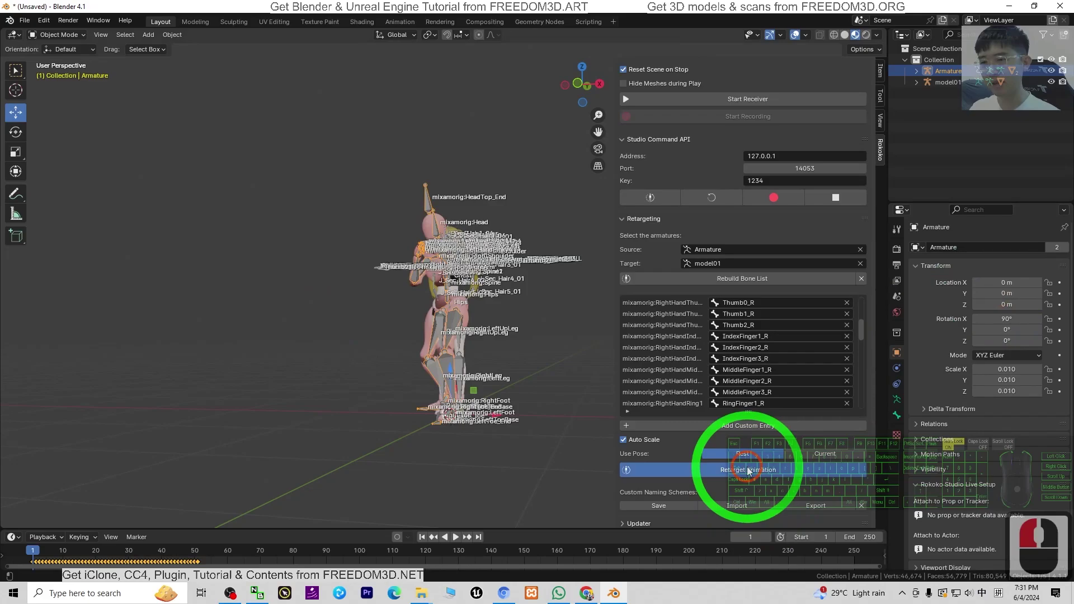
click(461, 447)
click(512, 373)
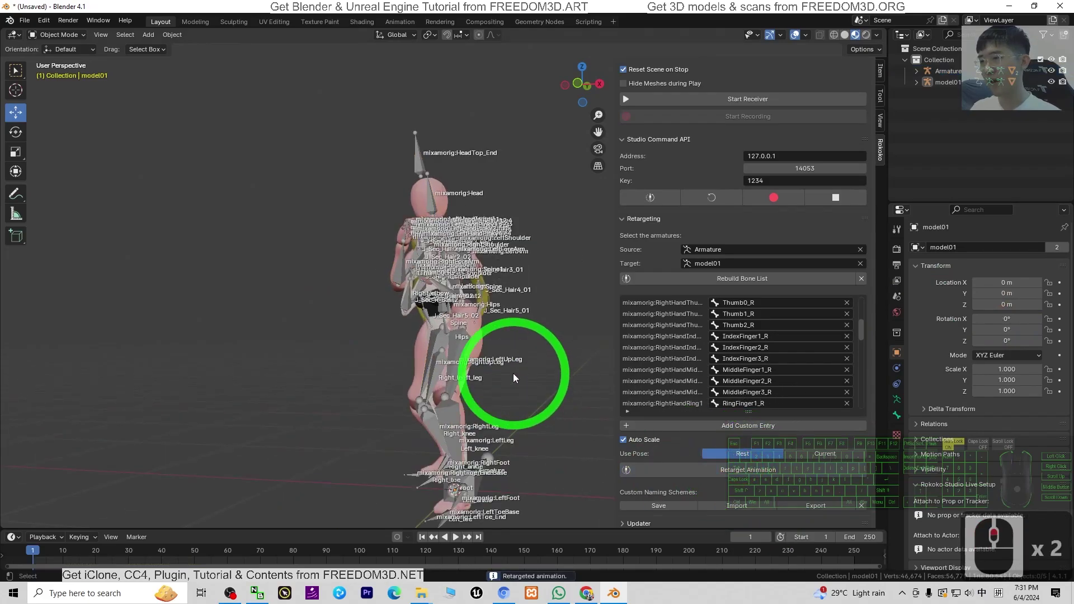
shift+middle_drag(481, 387, 457, 332)
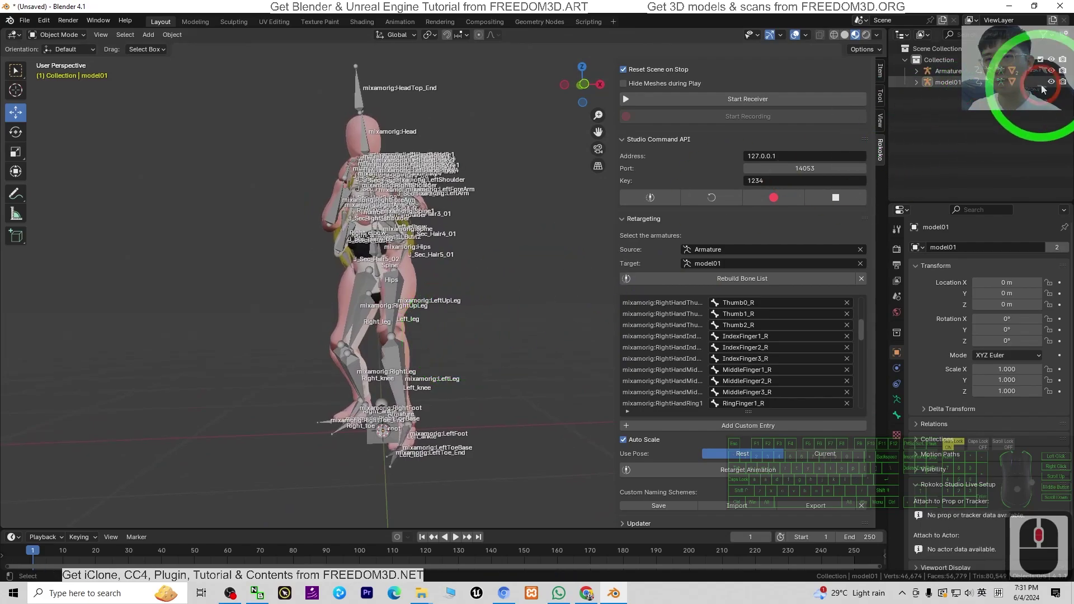
Move the Mixamo armature about 1.08 m left on X, to roughly -1.10 m
click(1052, 72)
click(1052, 82)
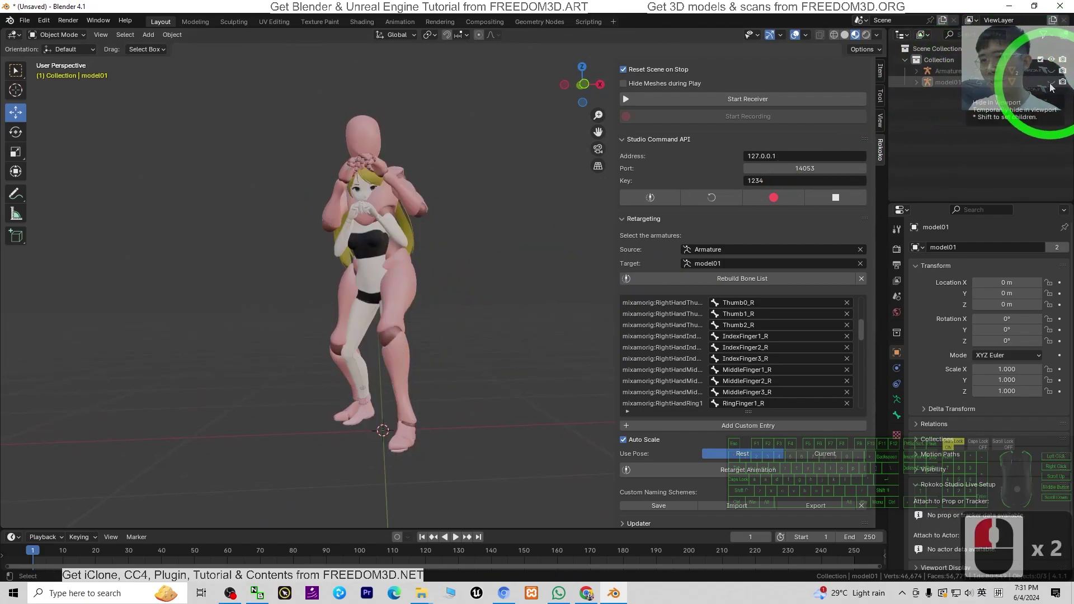
click(1052, 82)
click(1052, 71)
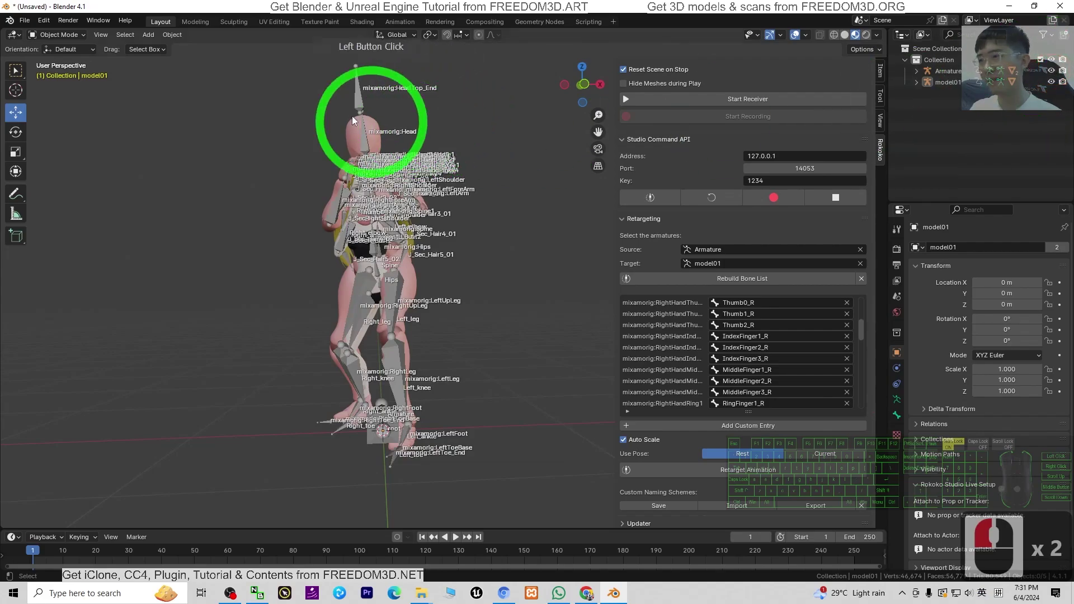
click(357, 97)
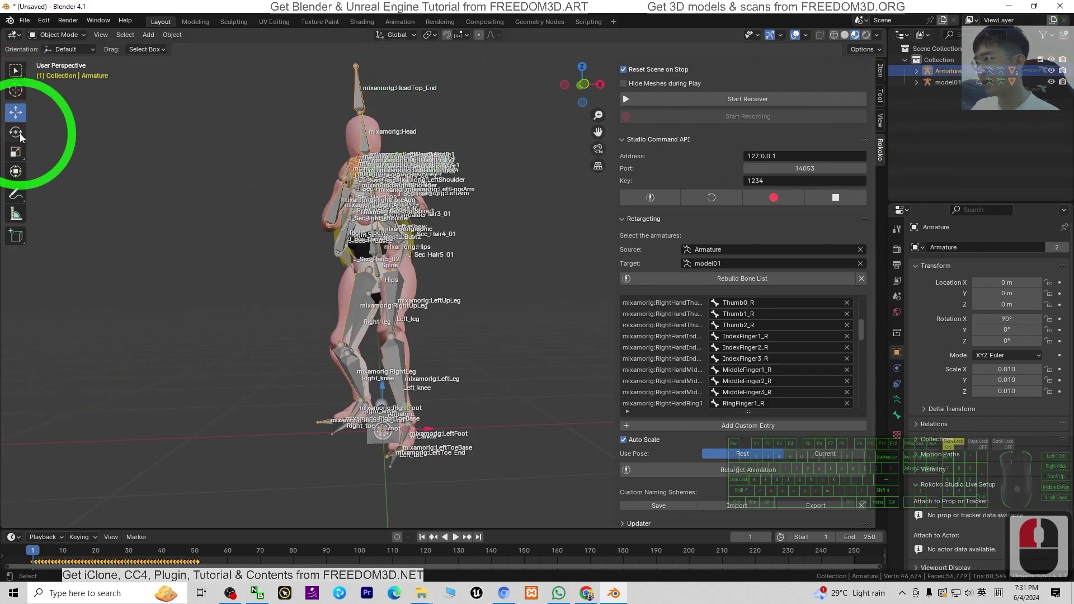
click(239, 395)
click(420, 439)
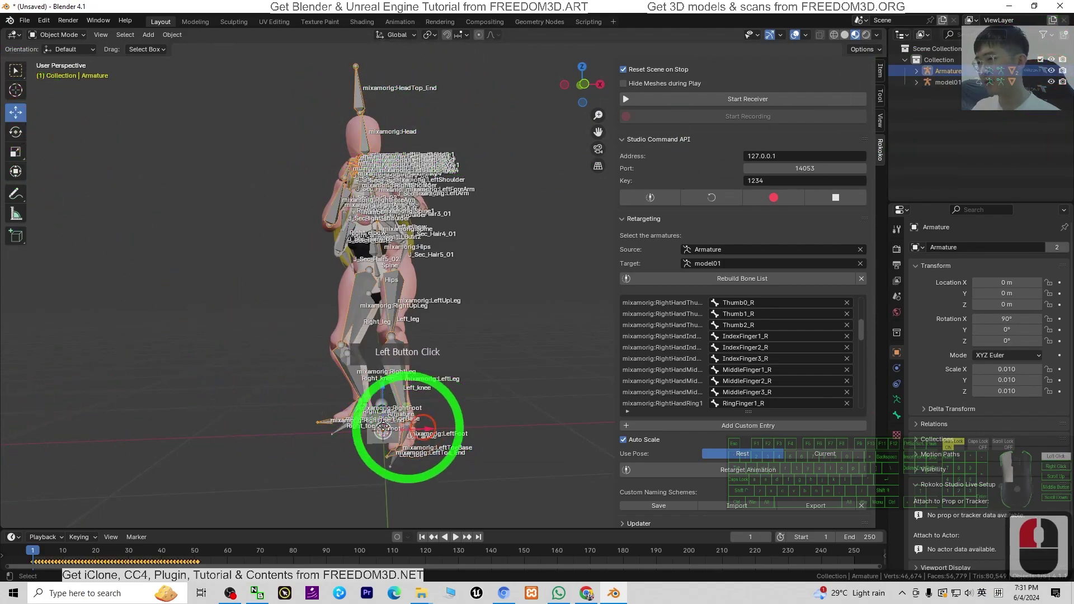
drag(407, 439, 209, 415)
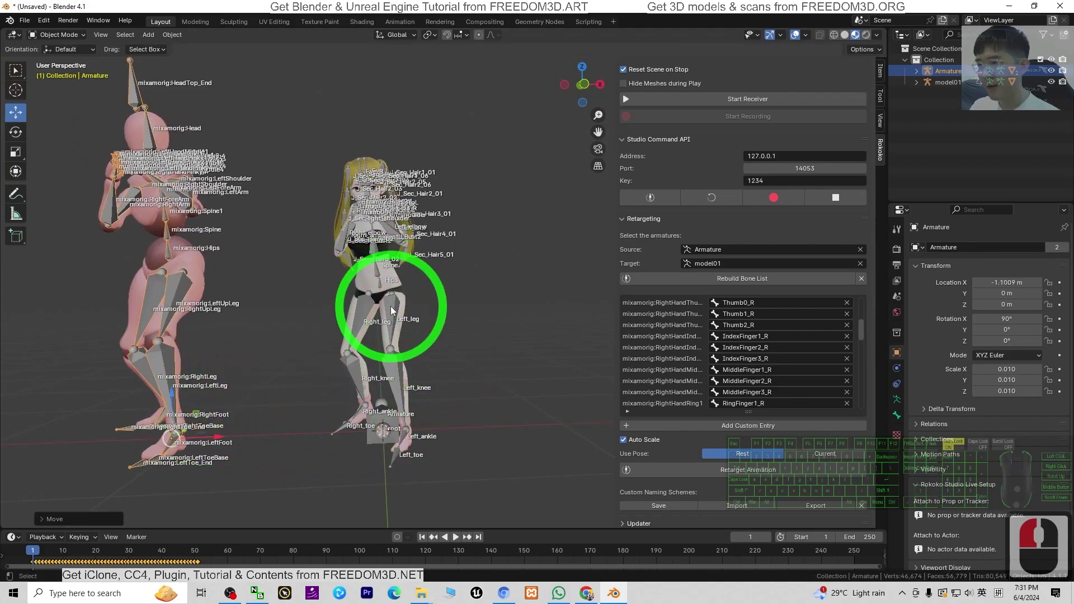
Turn off Names and In Front in Viewport Display for both model01 and the Mixamo rig
click(377, 312)
click(432, 347)
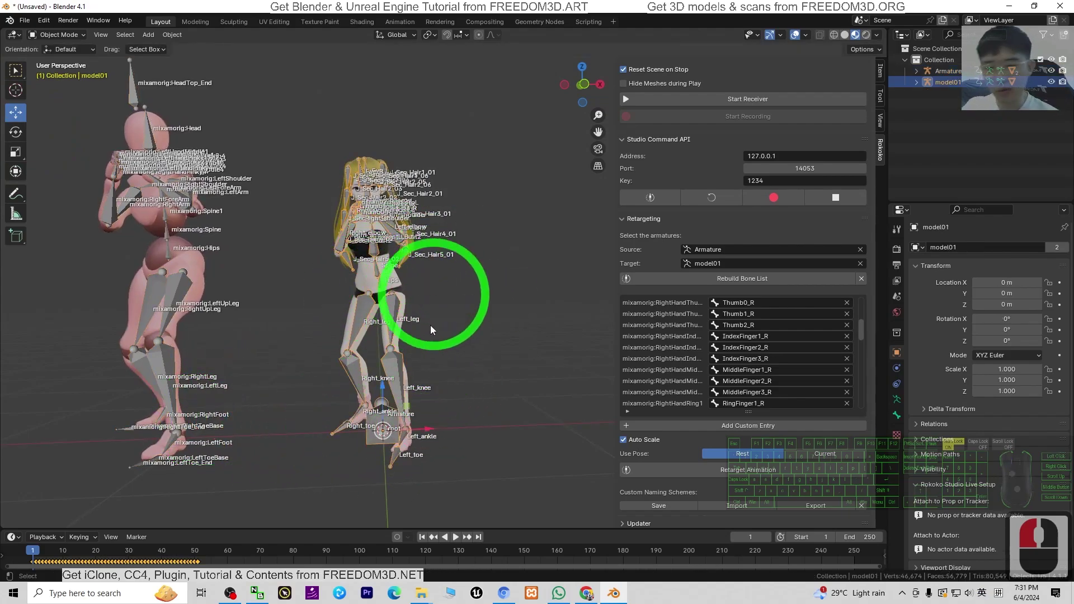
click(897, 399)
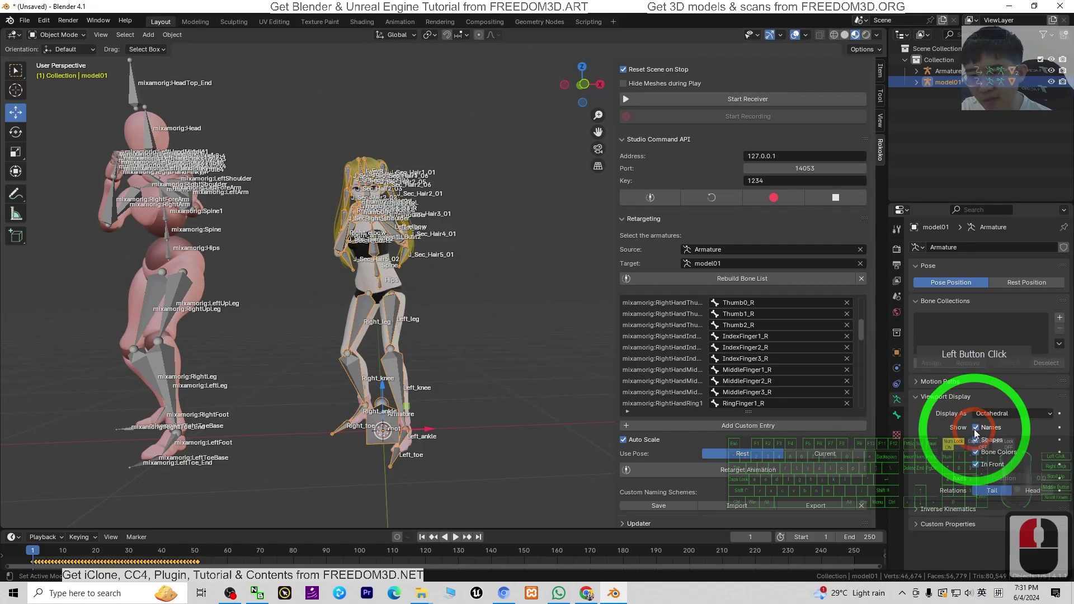
click(976, 427)
click(977, 464)
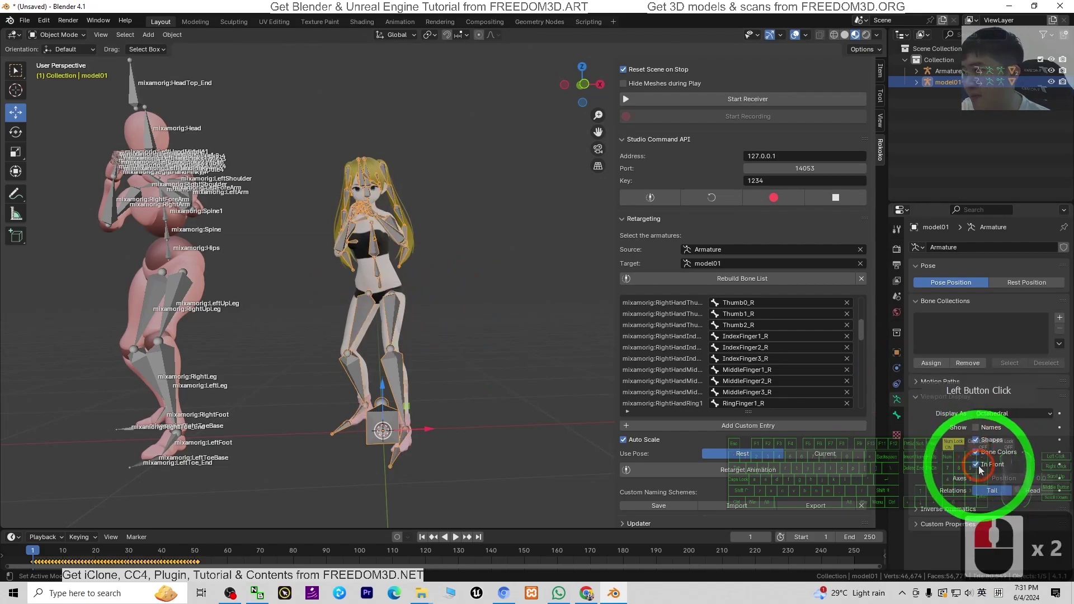
ctrl+click(198, 287)
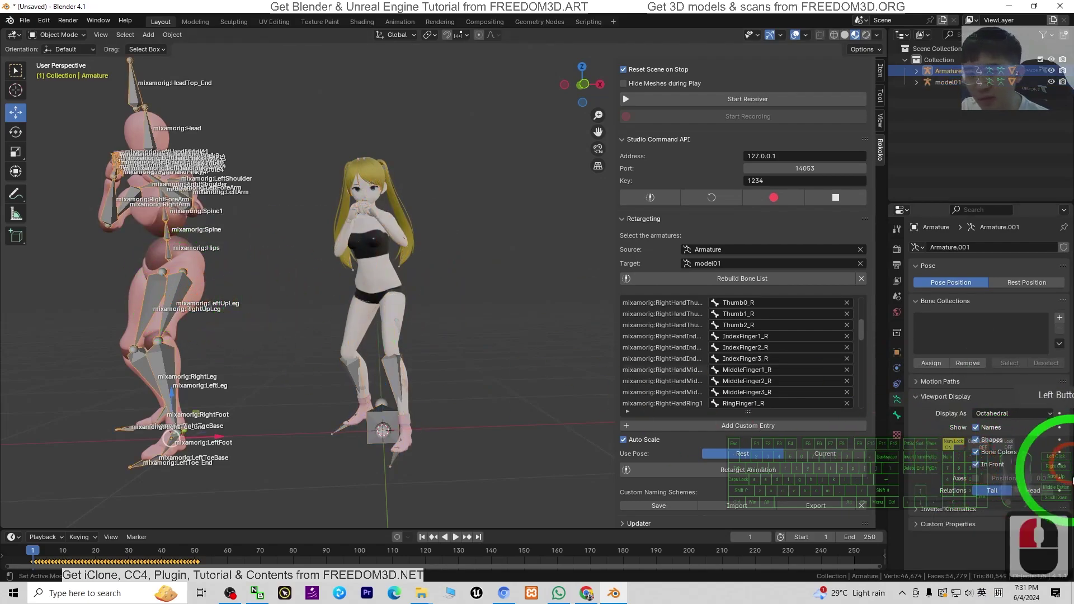
click(976, 427)
click(976, 464)
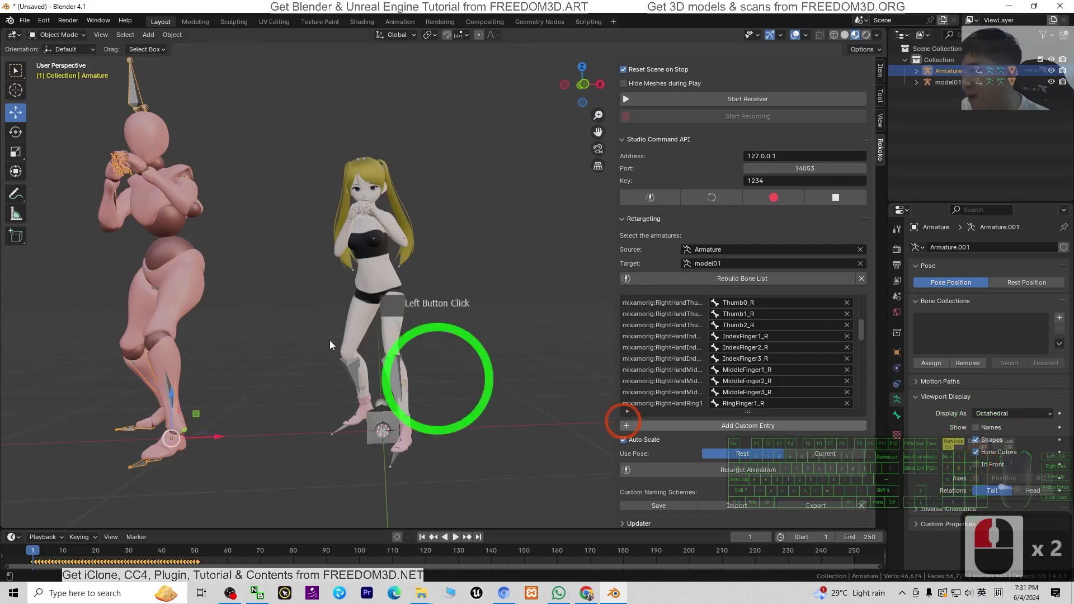
scroll(407, 300, down, 3)
Play the retargeted kick on both characters in the timeline, then stop it
middle_drag(488, 360, 460, 518)
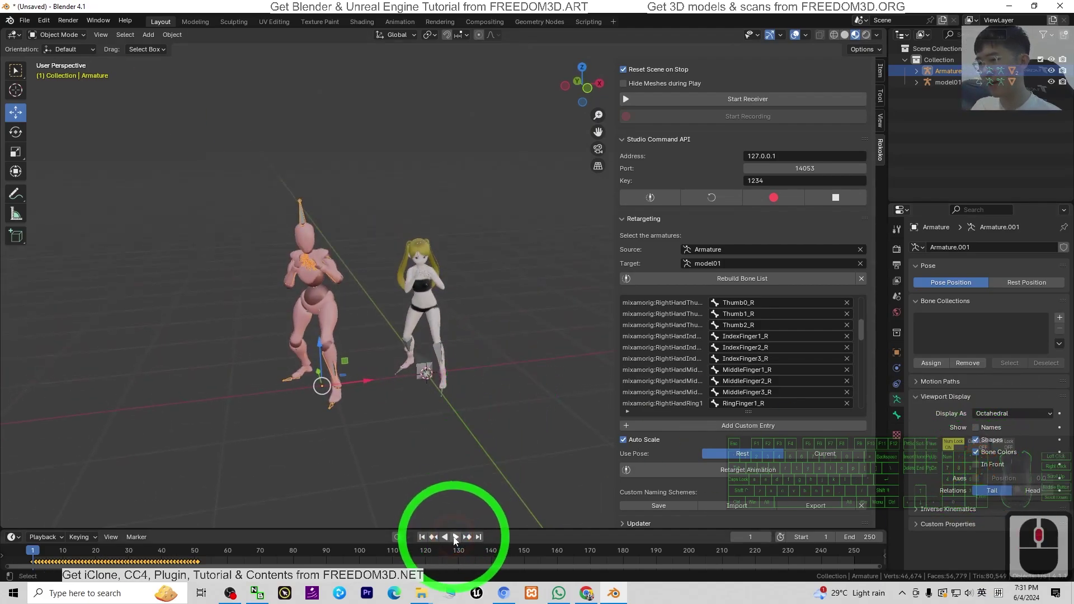
click(455, 537)
scroll(472, 381, up, 2)
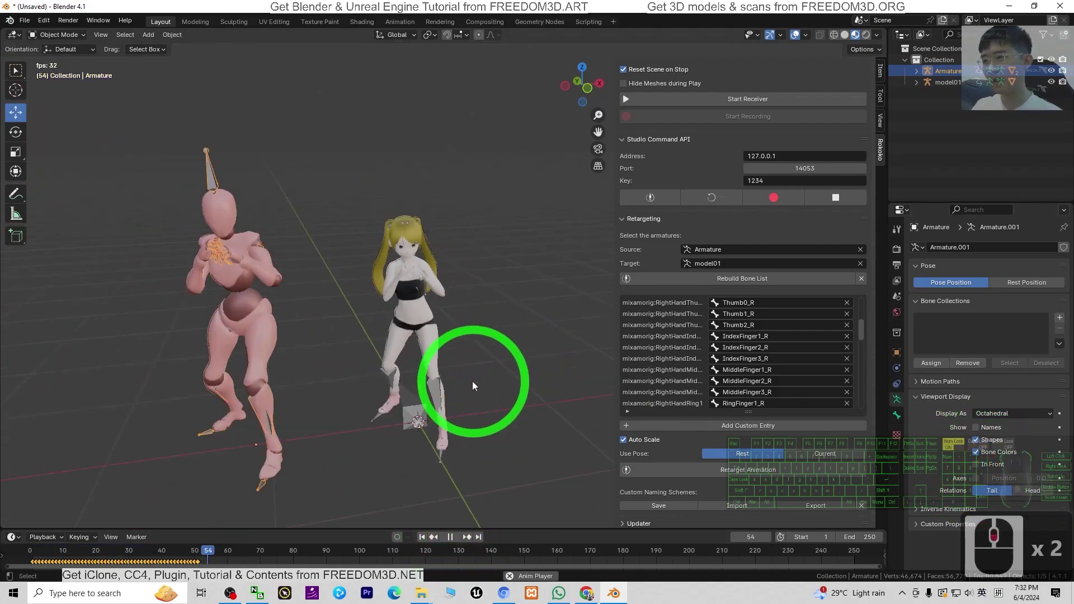
scroll(474, 471, down, 2)
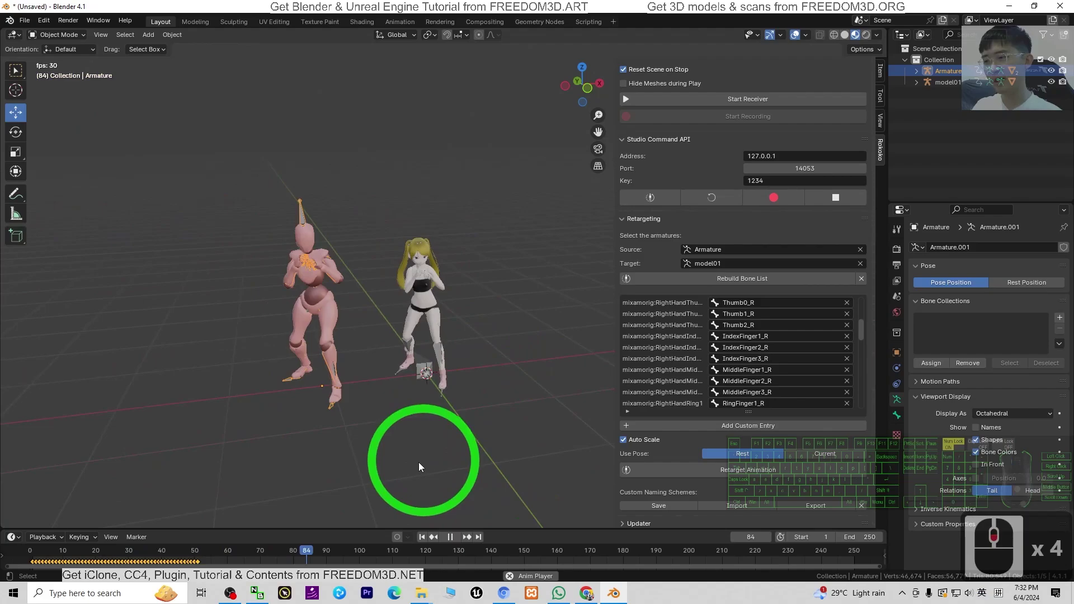
click(422, 538)
Watch the Mma Kick preview on Mixamo in Chrome for comparison, then return to Blender
click(451, 537)
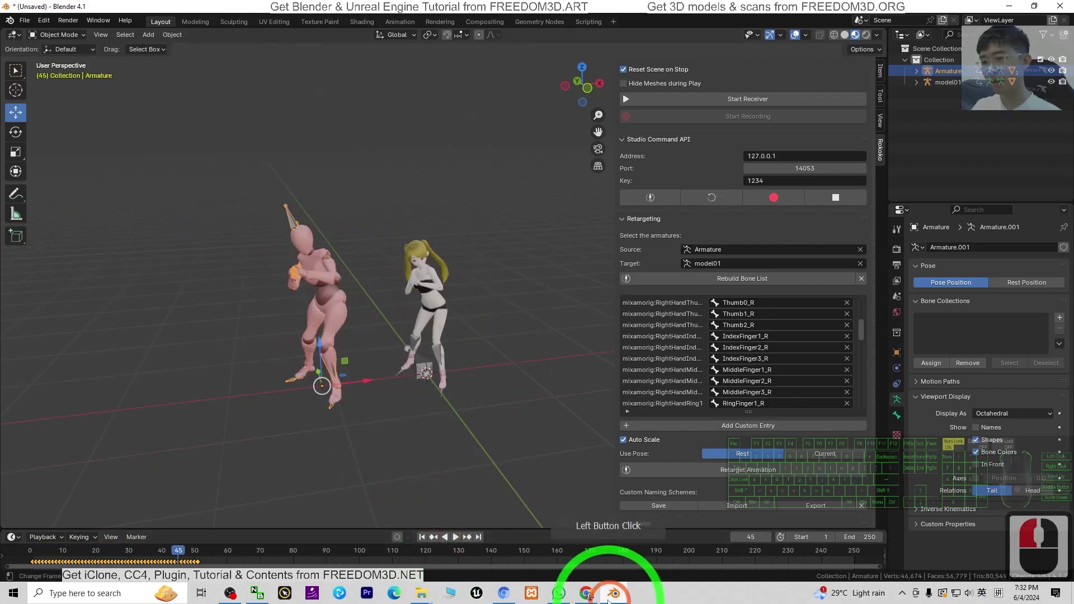
click(610, 600)
click(352, 280)
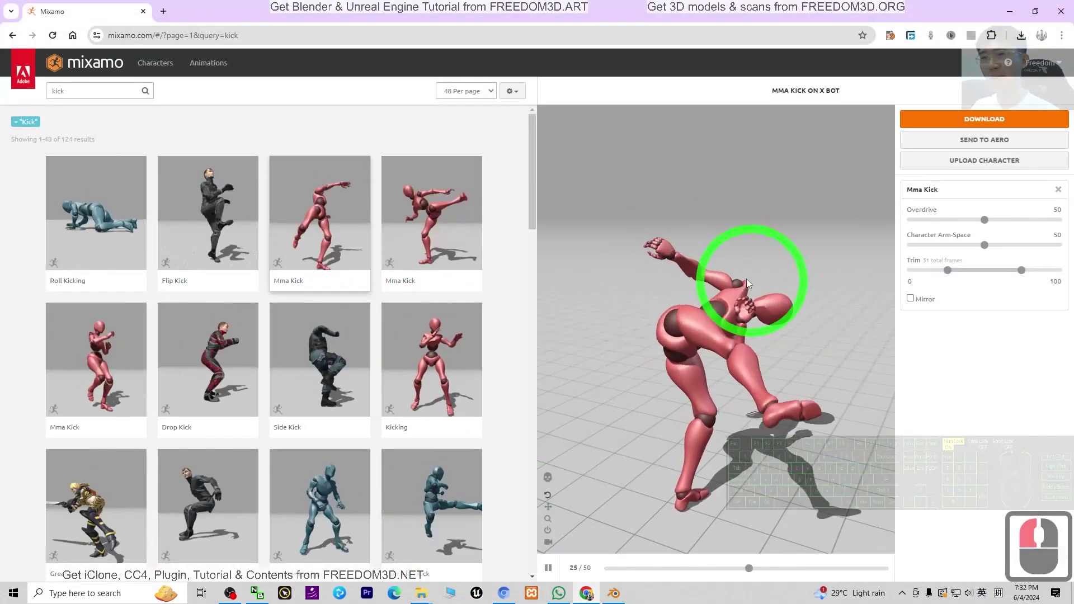
click(1010, 11)
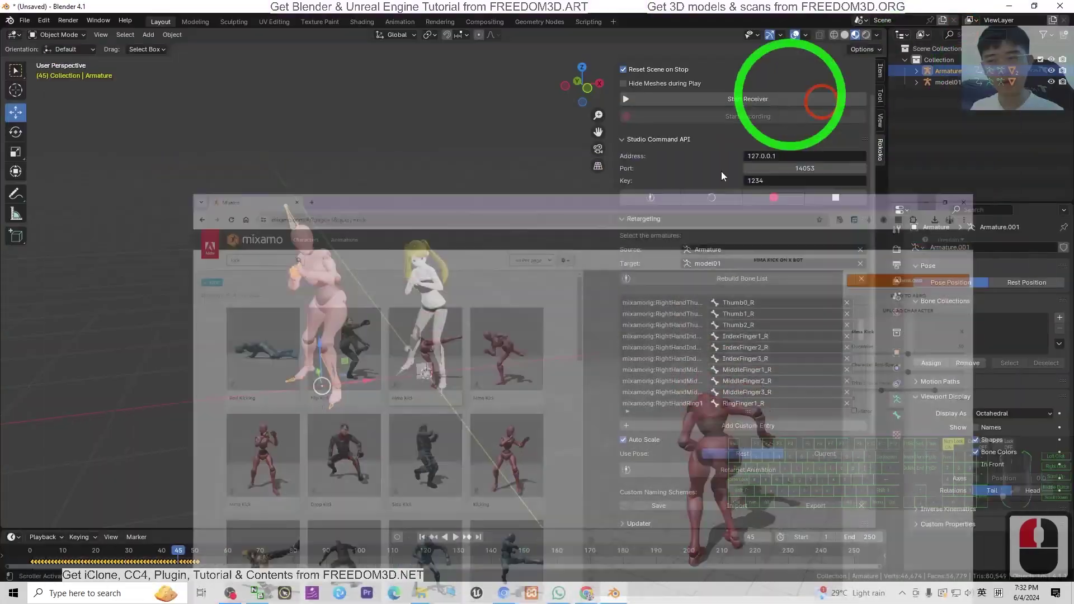
click(438, 257)
scroll(435, 303, up, 5)
scroll(485, 391, down, 2)
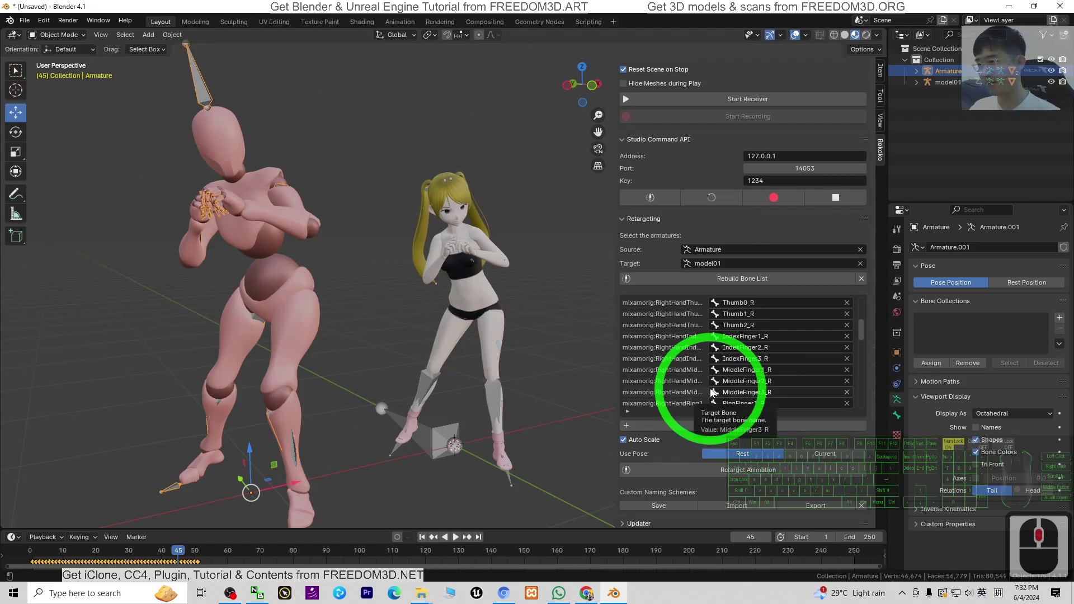
click(587, 593)
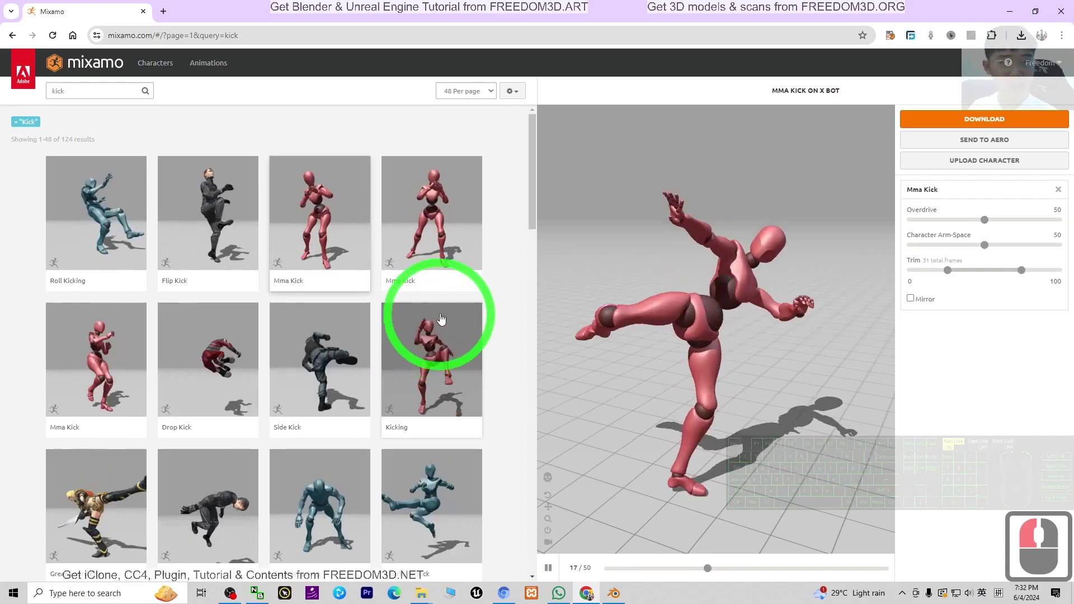
click(1013, 9)
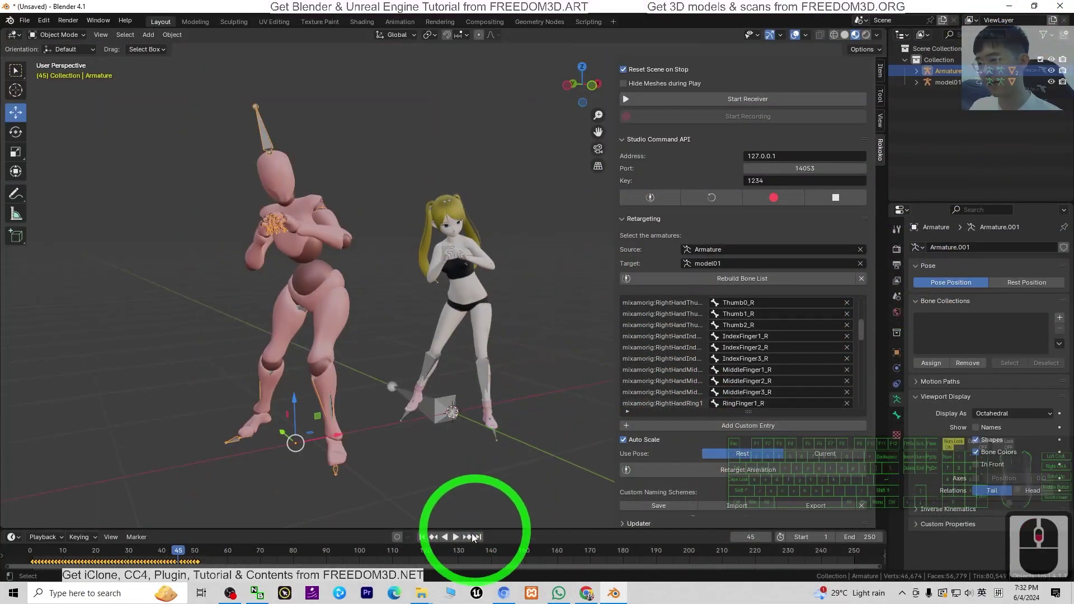
Replay the kick from the start in Blender and compare it with the Mixamo preview again
click(461, 537)
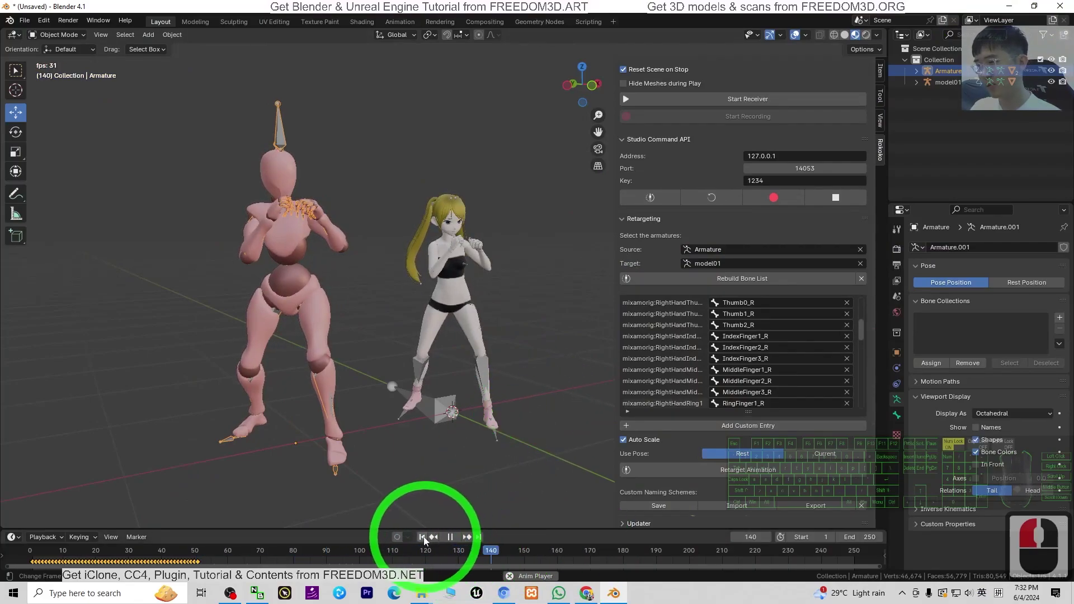
click(449, 538)
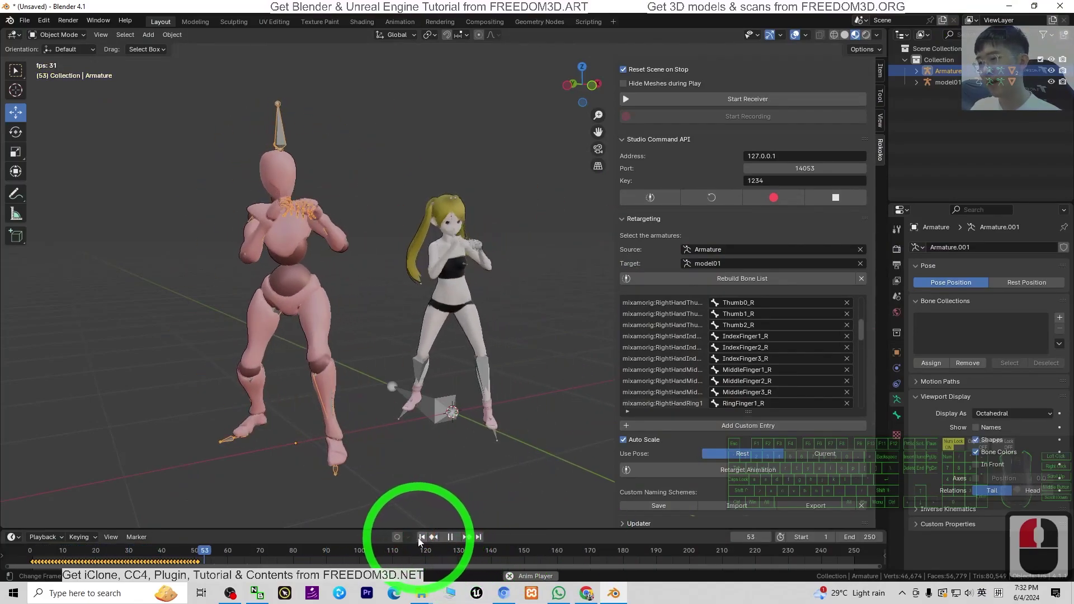
click(474, 320)
click(450, 537)
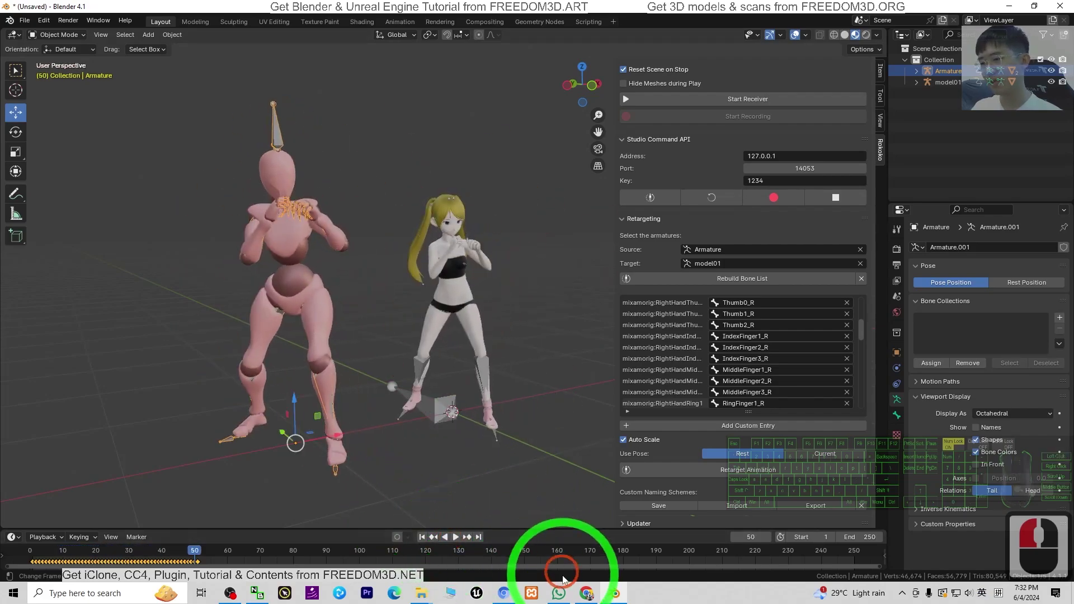
click(587, 593)
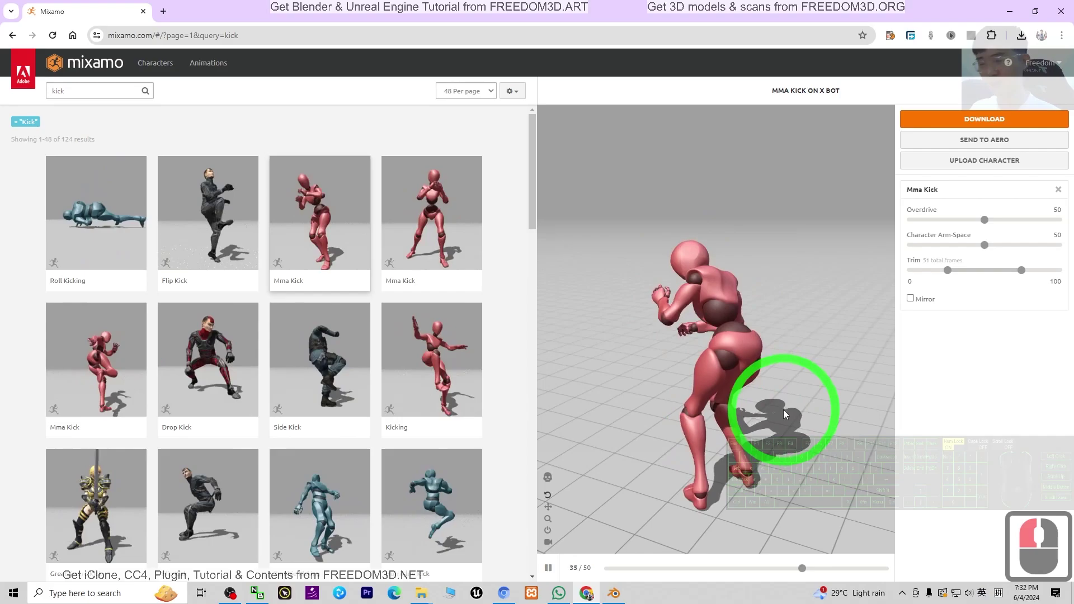
click(612, 594)
Replay the retargeted Mma Kick animation on both characters, restarting playback several times
click(456, 537)
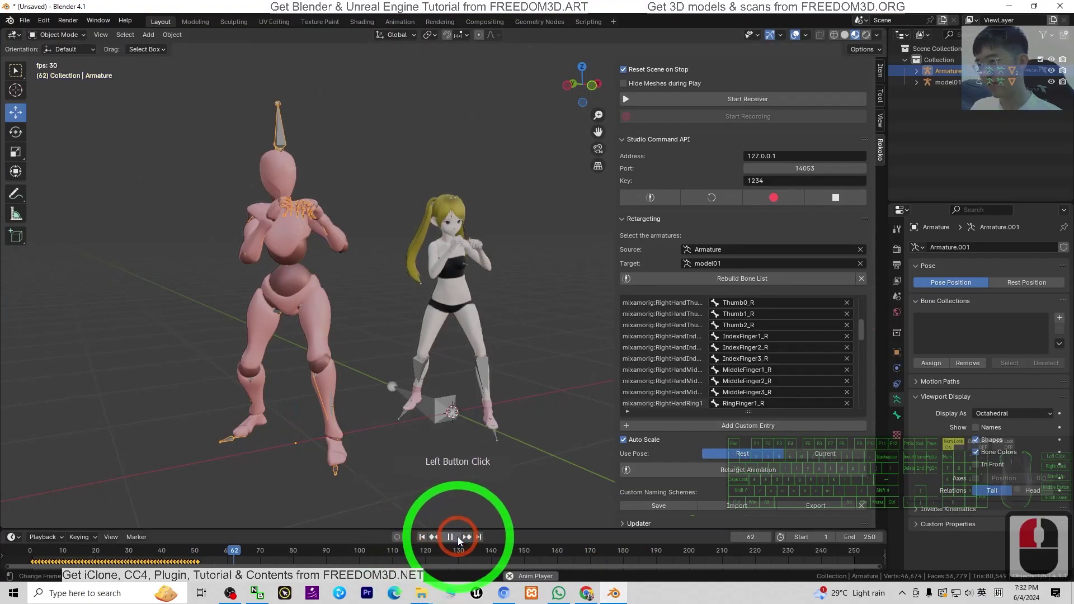
click(455, 538)
click(455, 538)
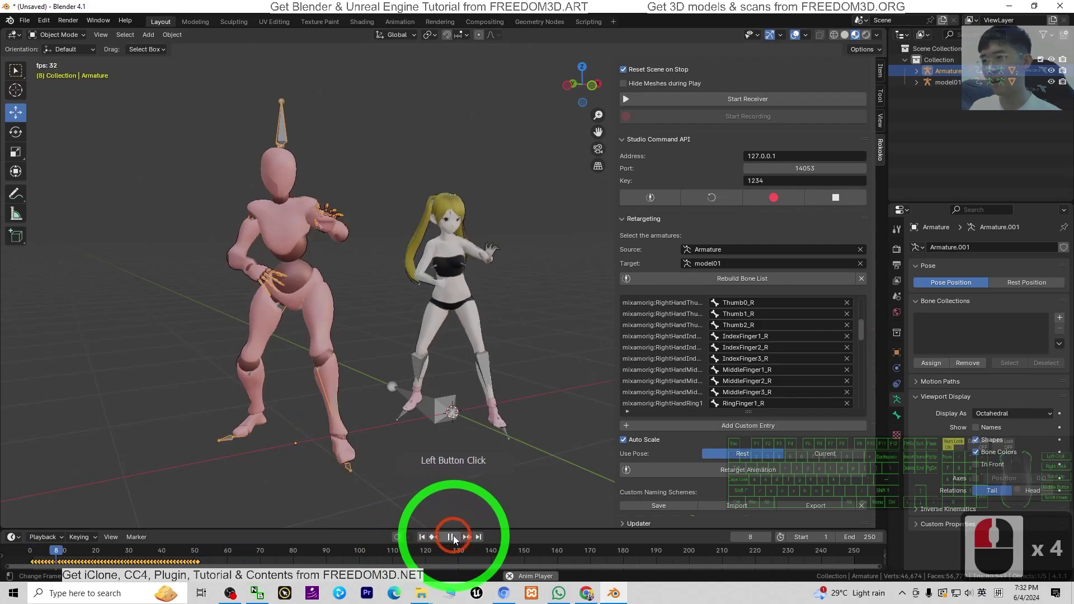
click(454, 538)
click(454, 537)
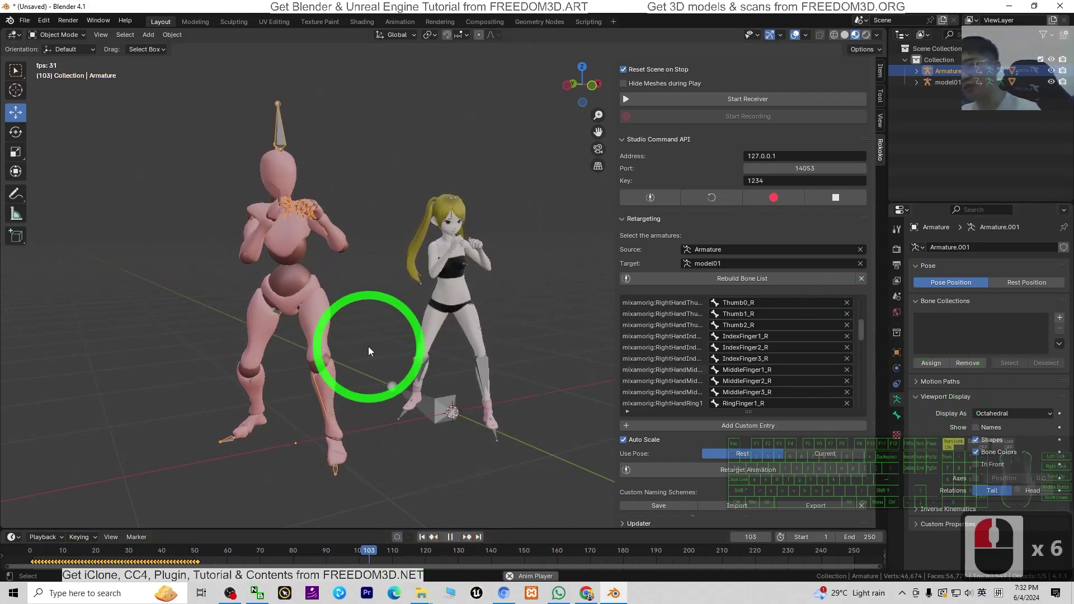
Rewind to frame 1, then play the kick again and pause at frame 55
click(450, 537)
click(422, 537)
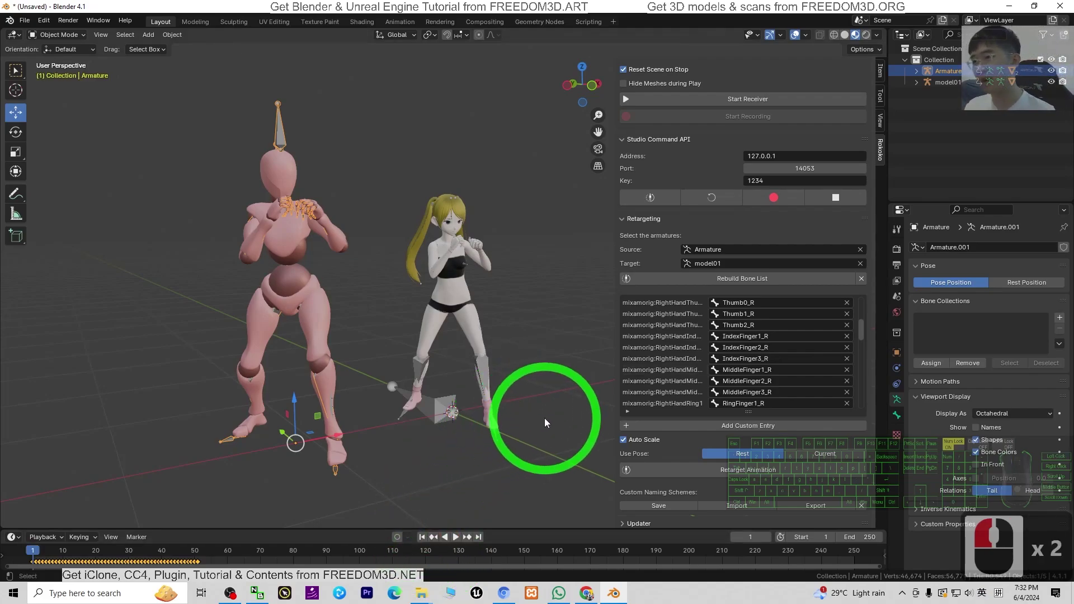
click(456, 537)
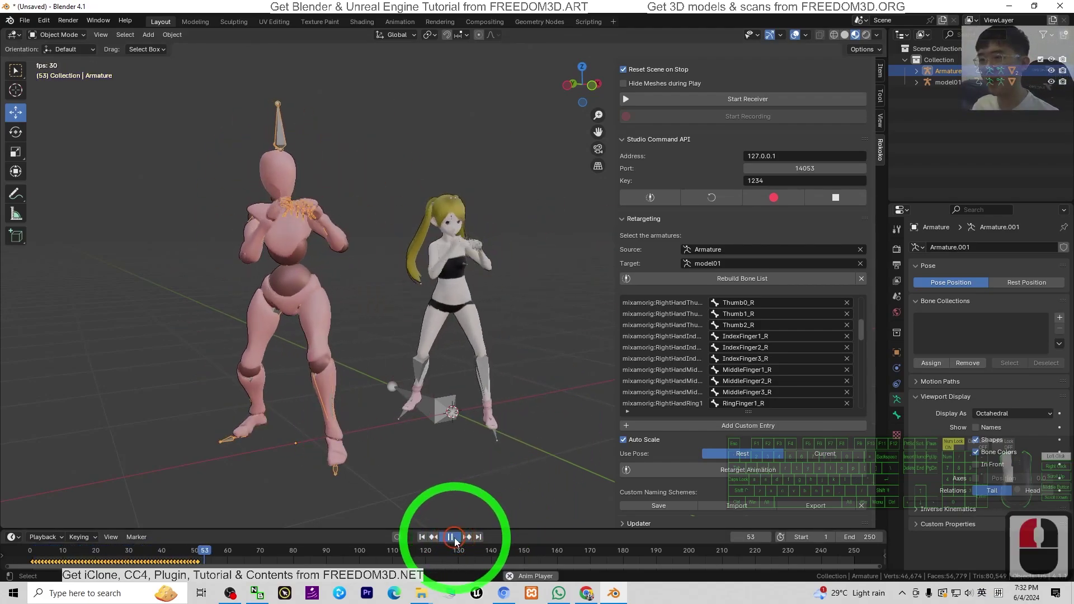
click(451, 537)
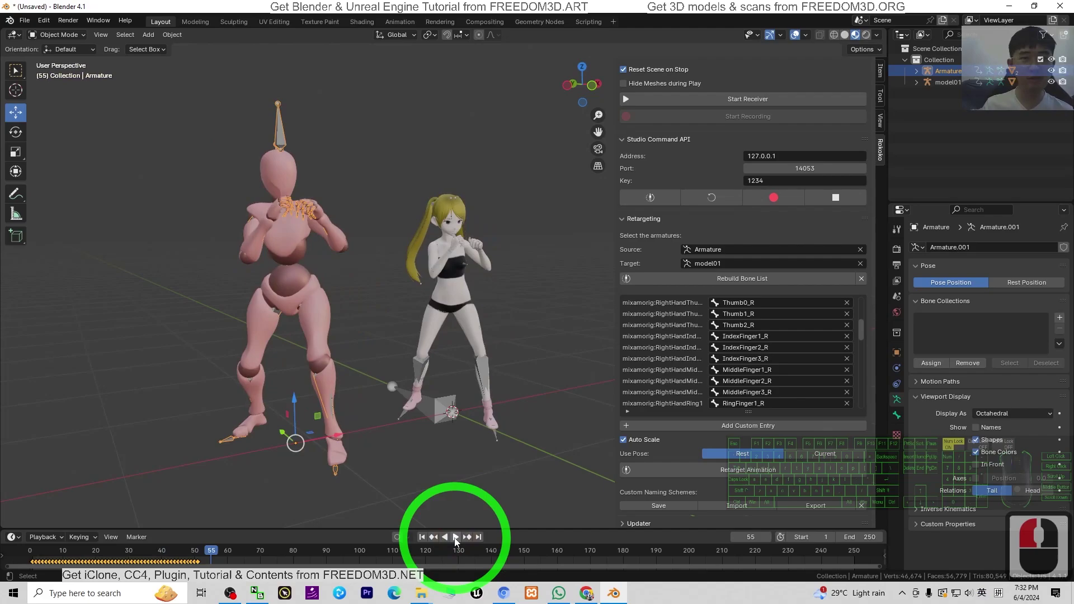